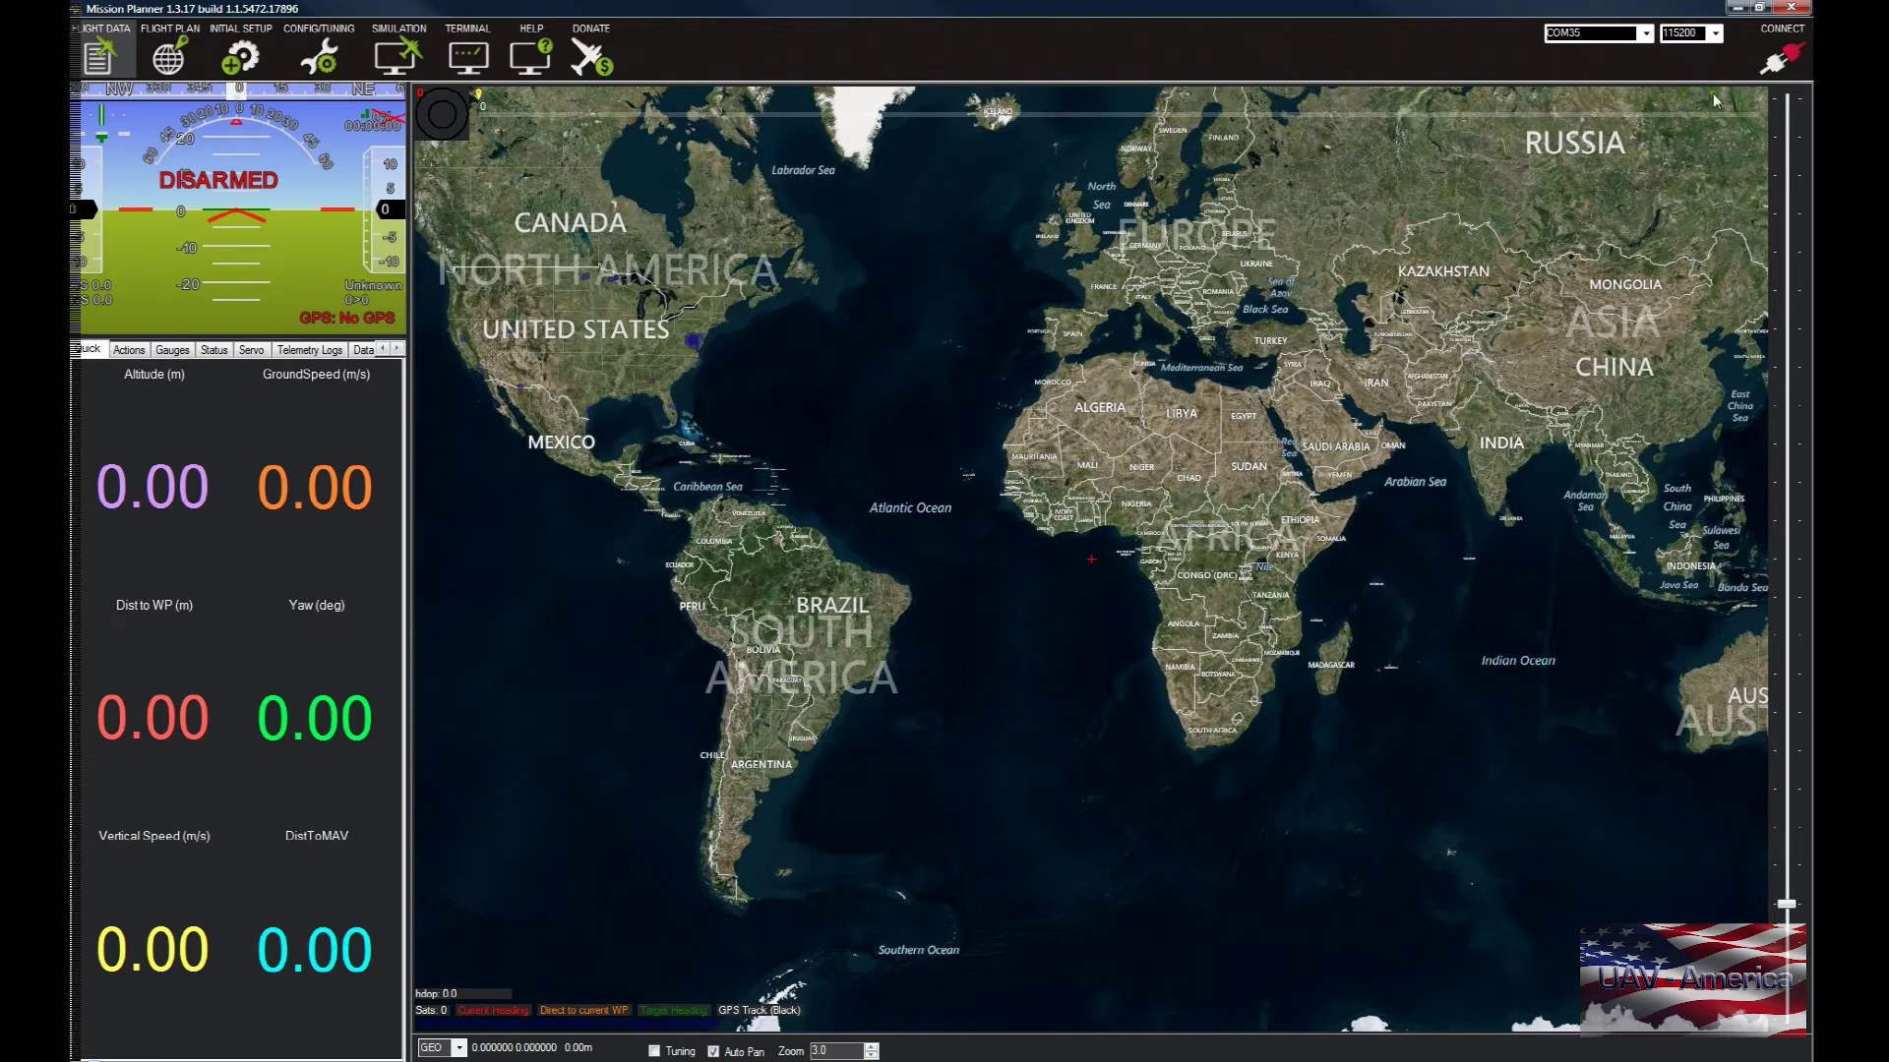
Select the PX4 FMU on COM35 as the connection port, keeping 115200 baud.
click(1644, 33)
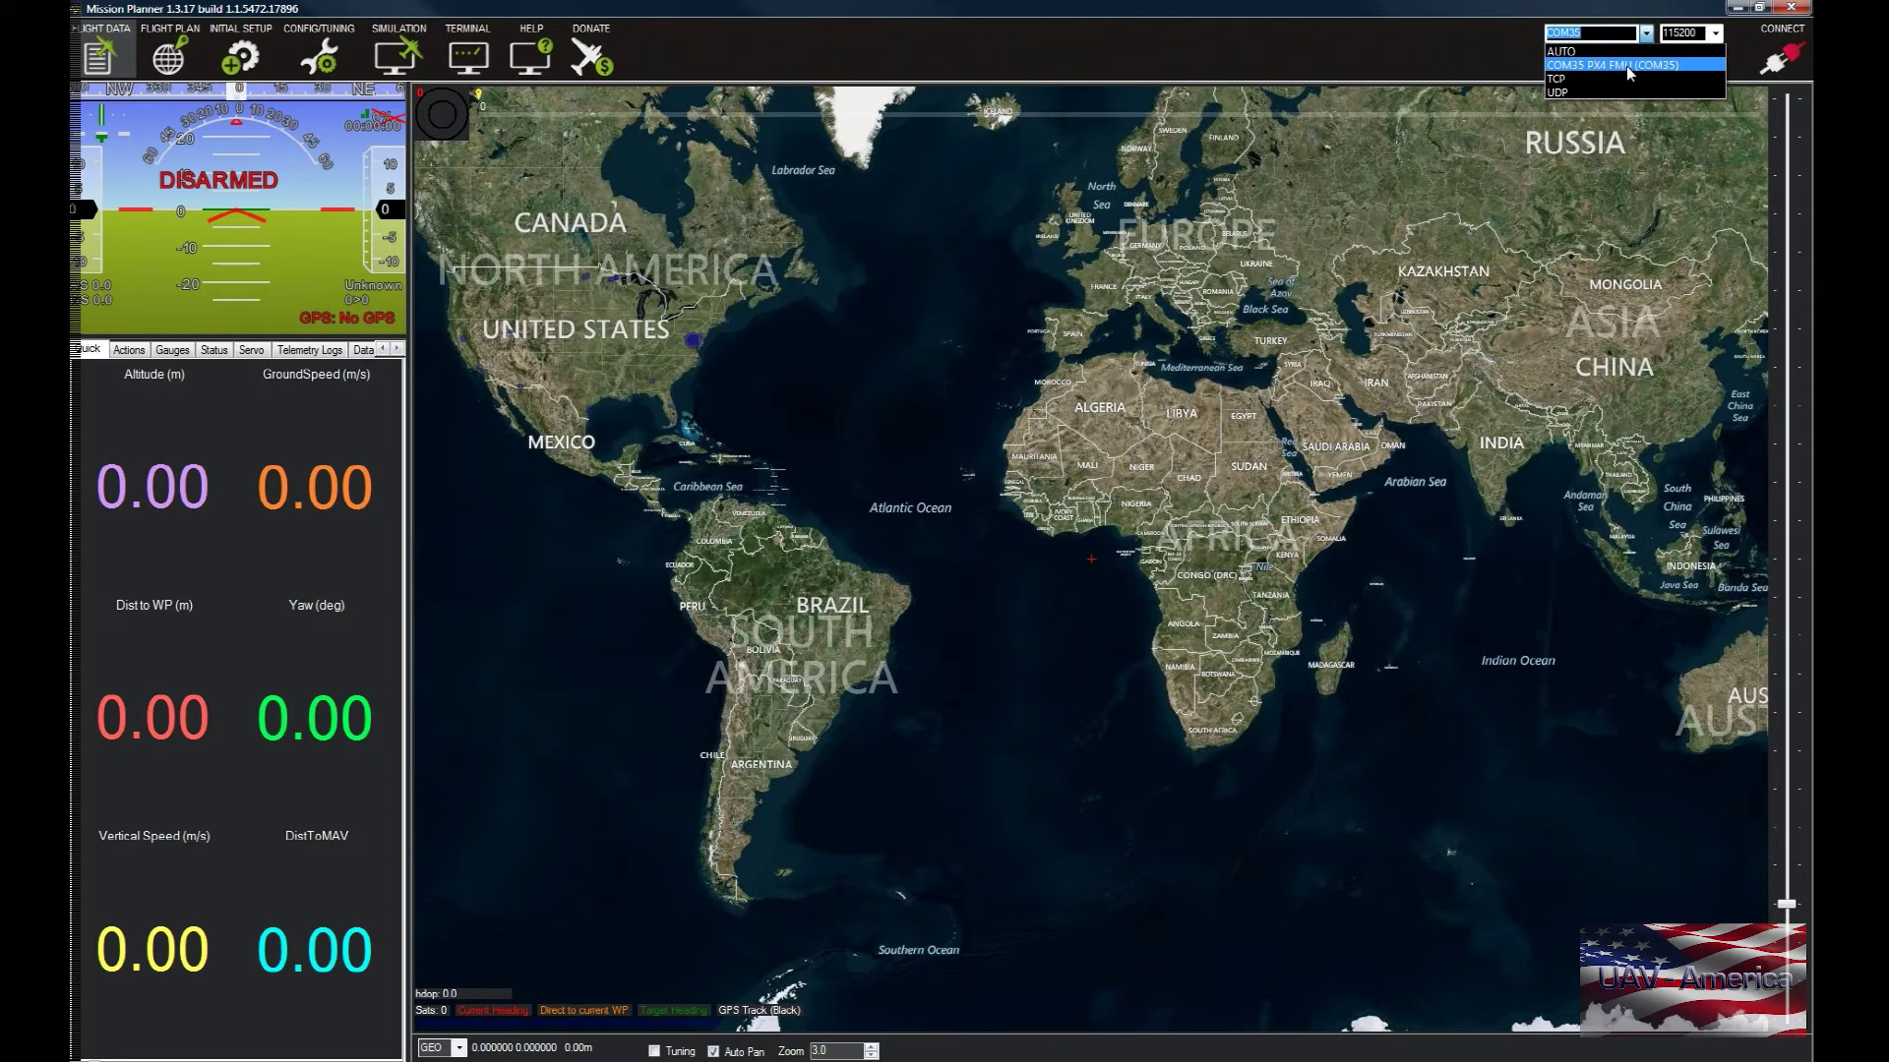
click(1626, 67)
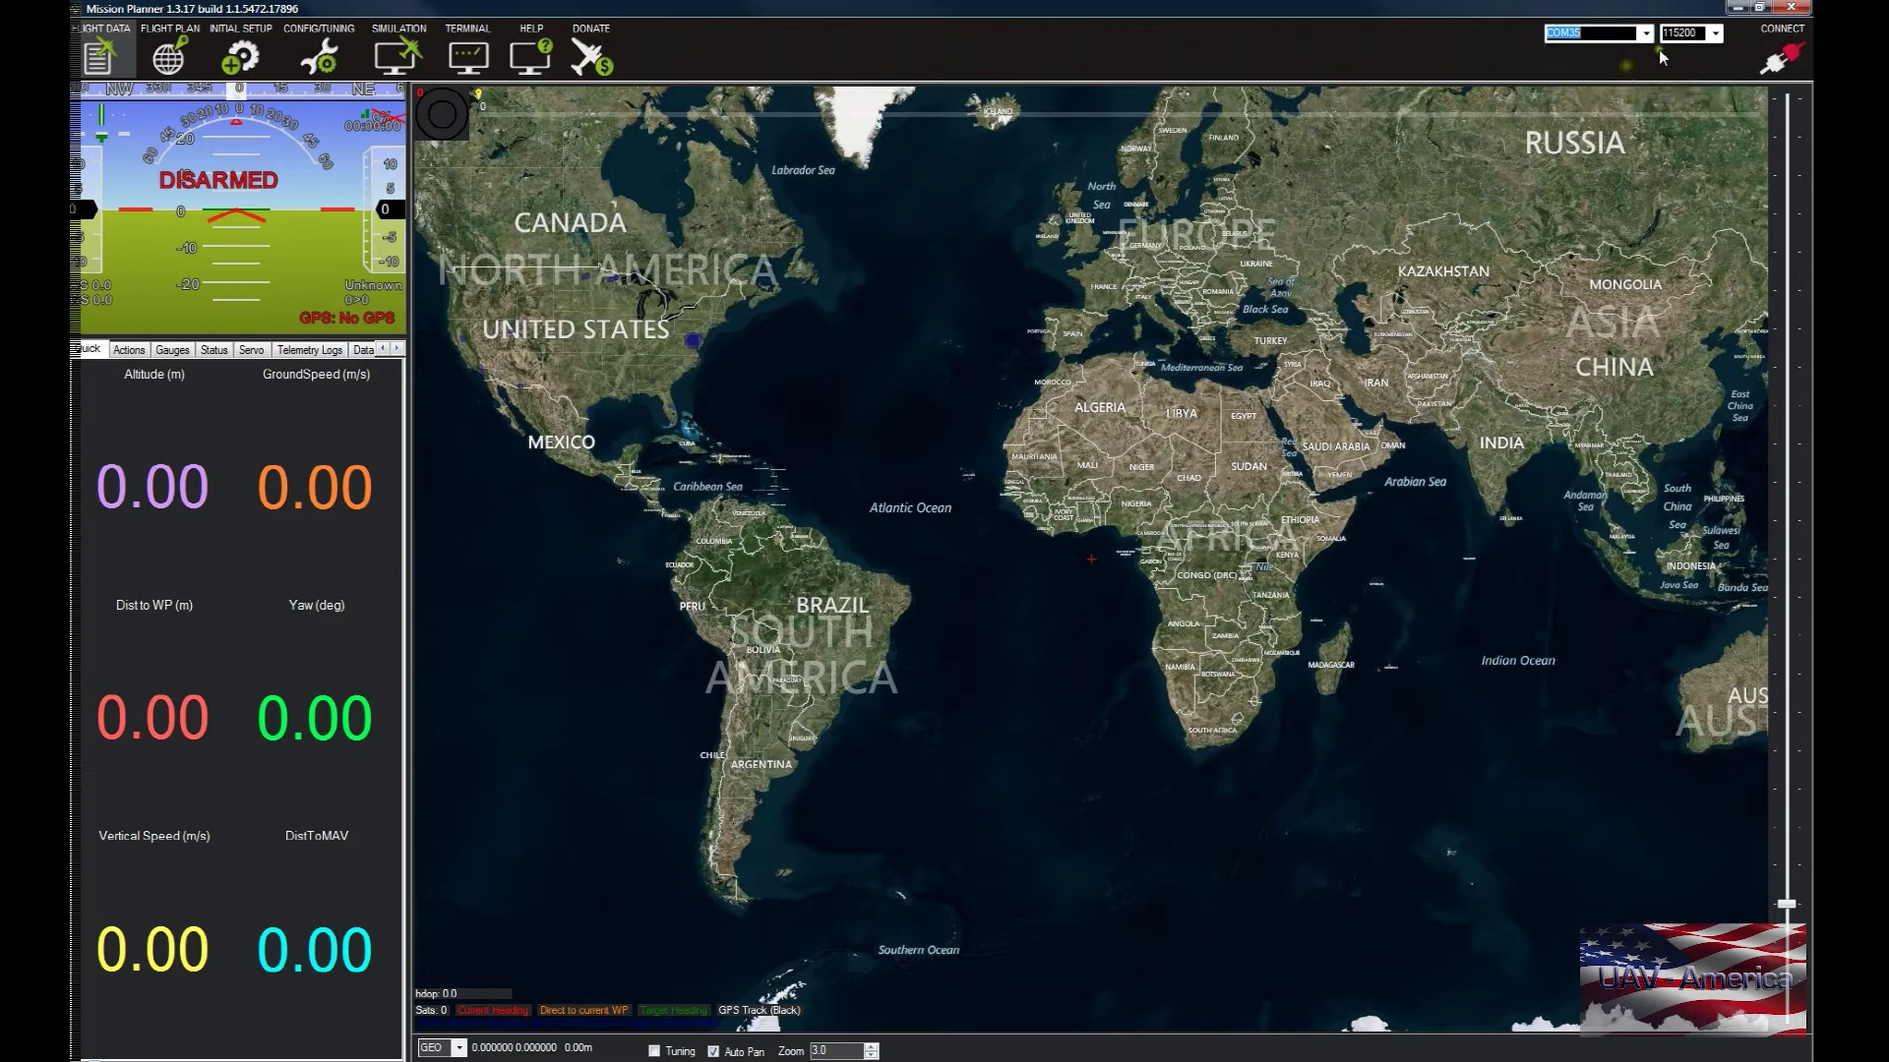
click(1712, 35)
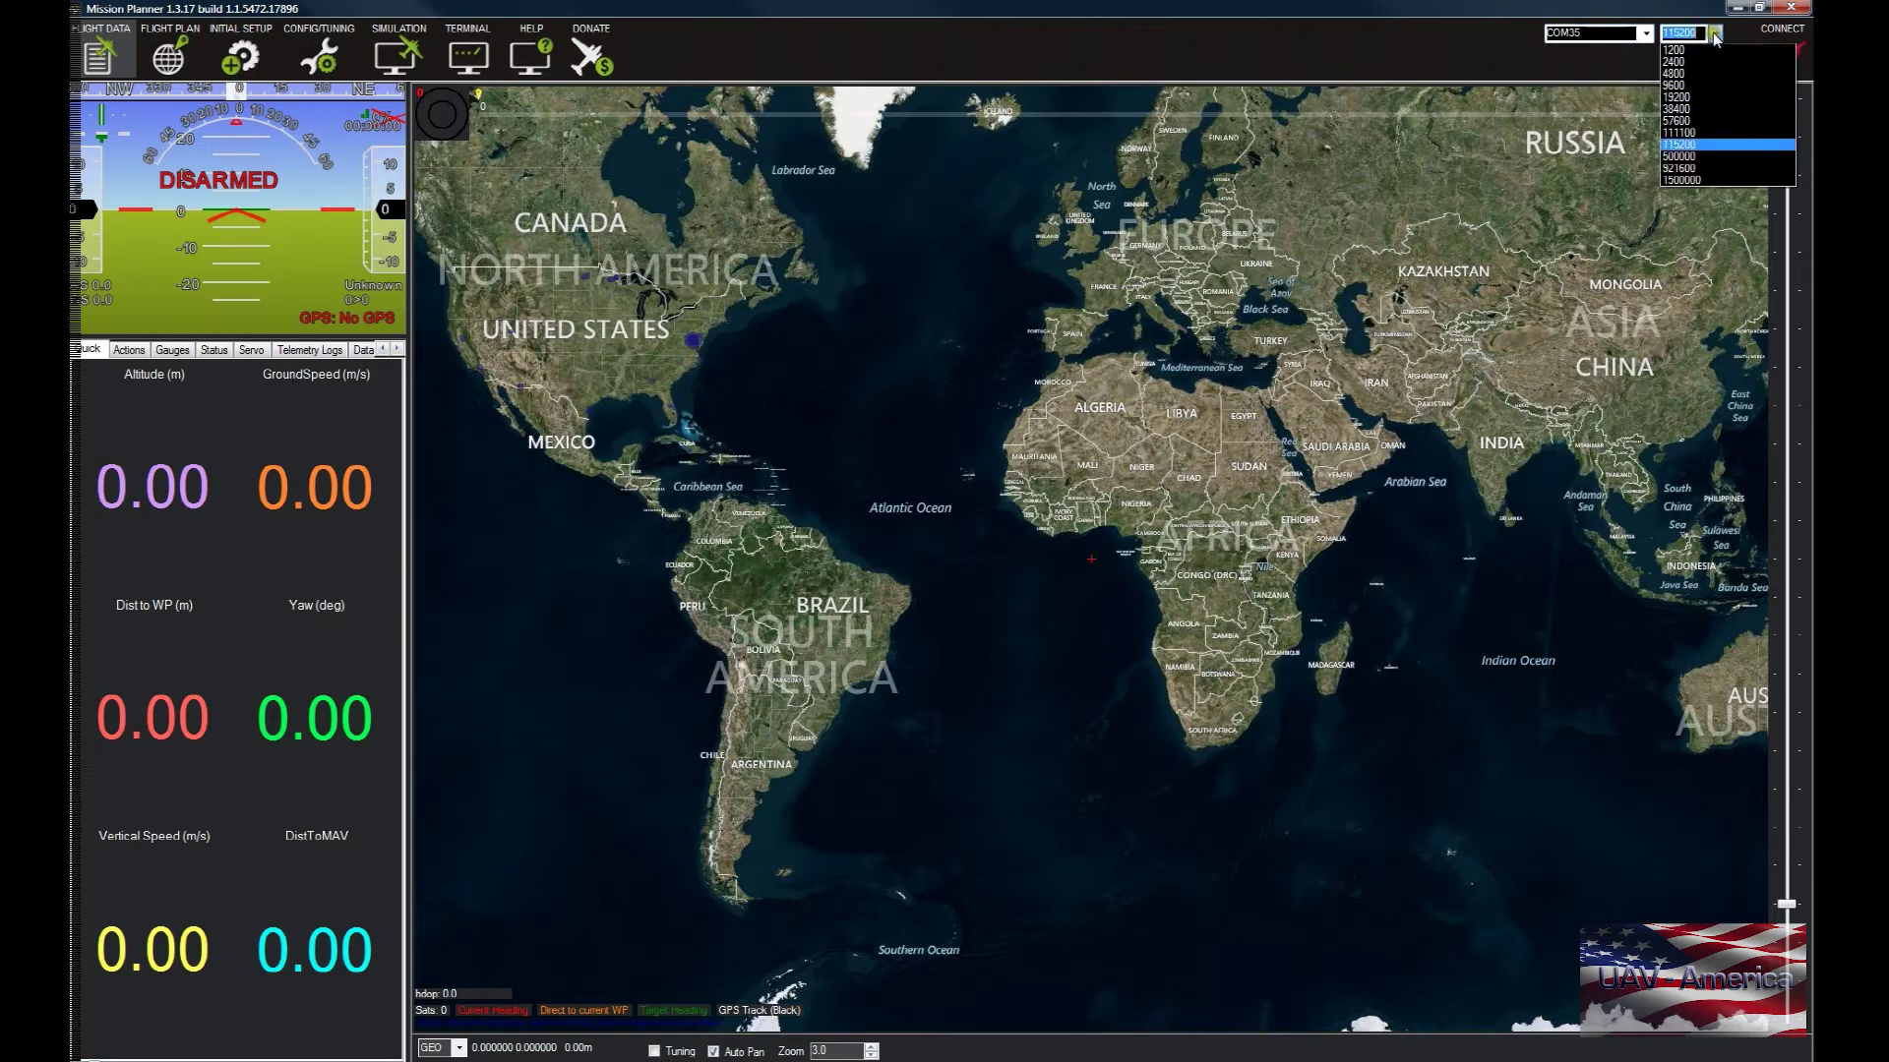
click(1704, 144)
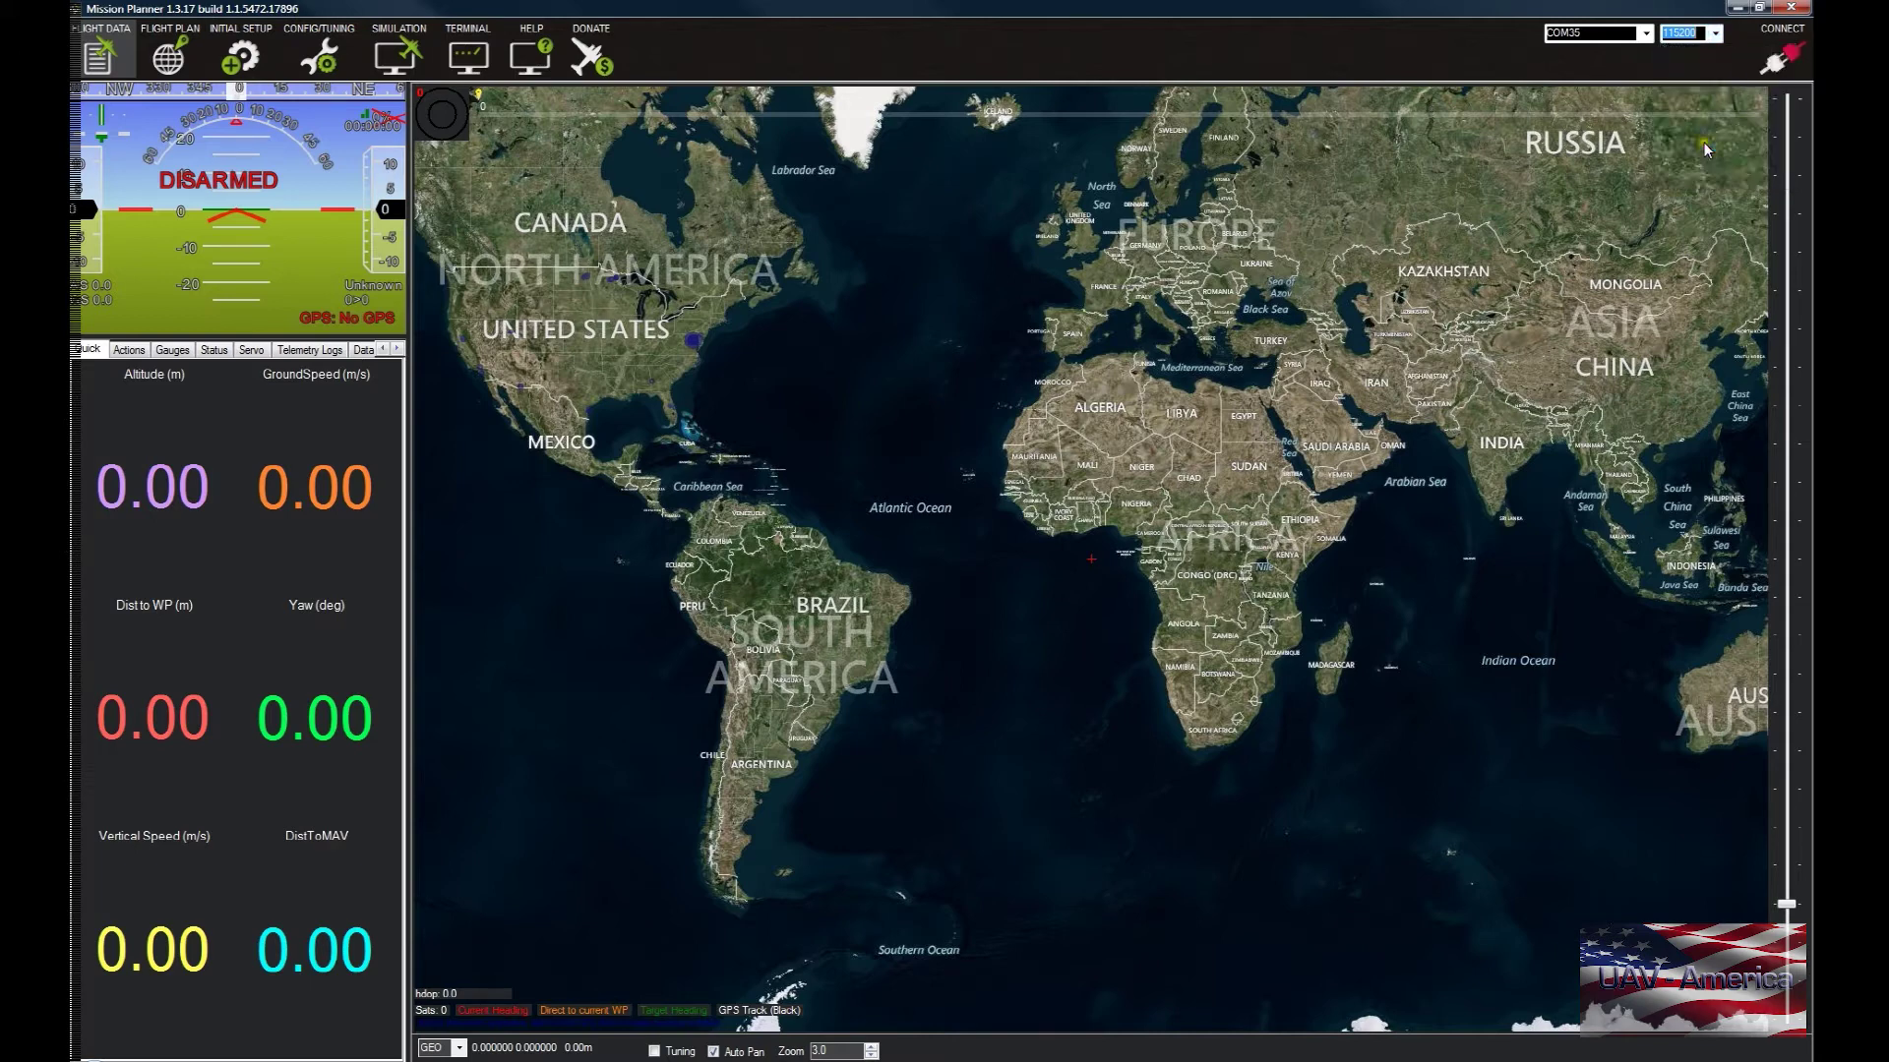
click(1646, 35)
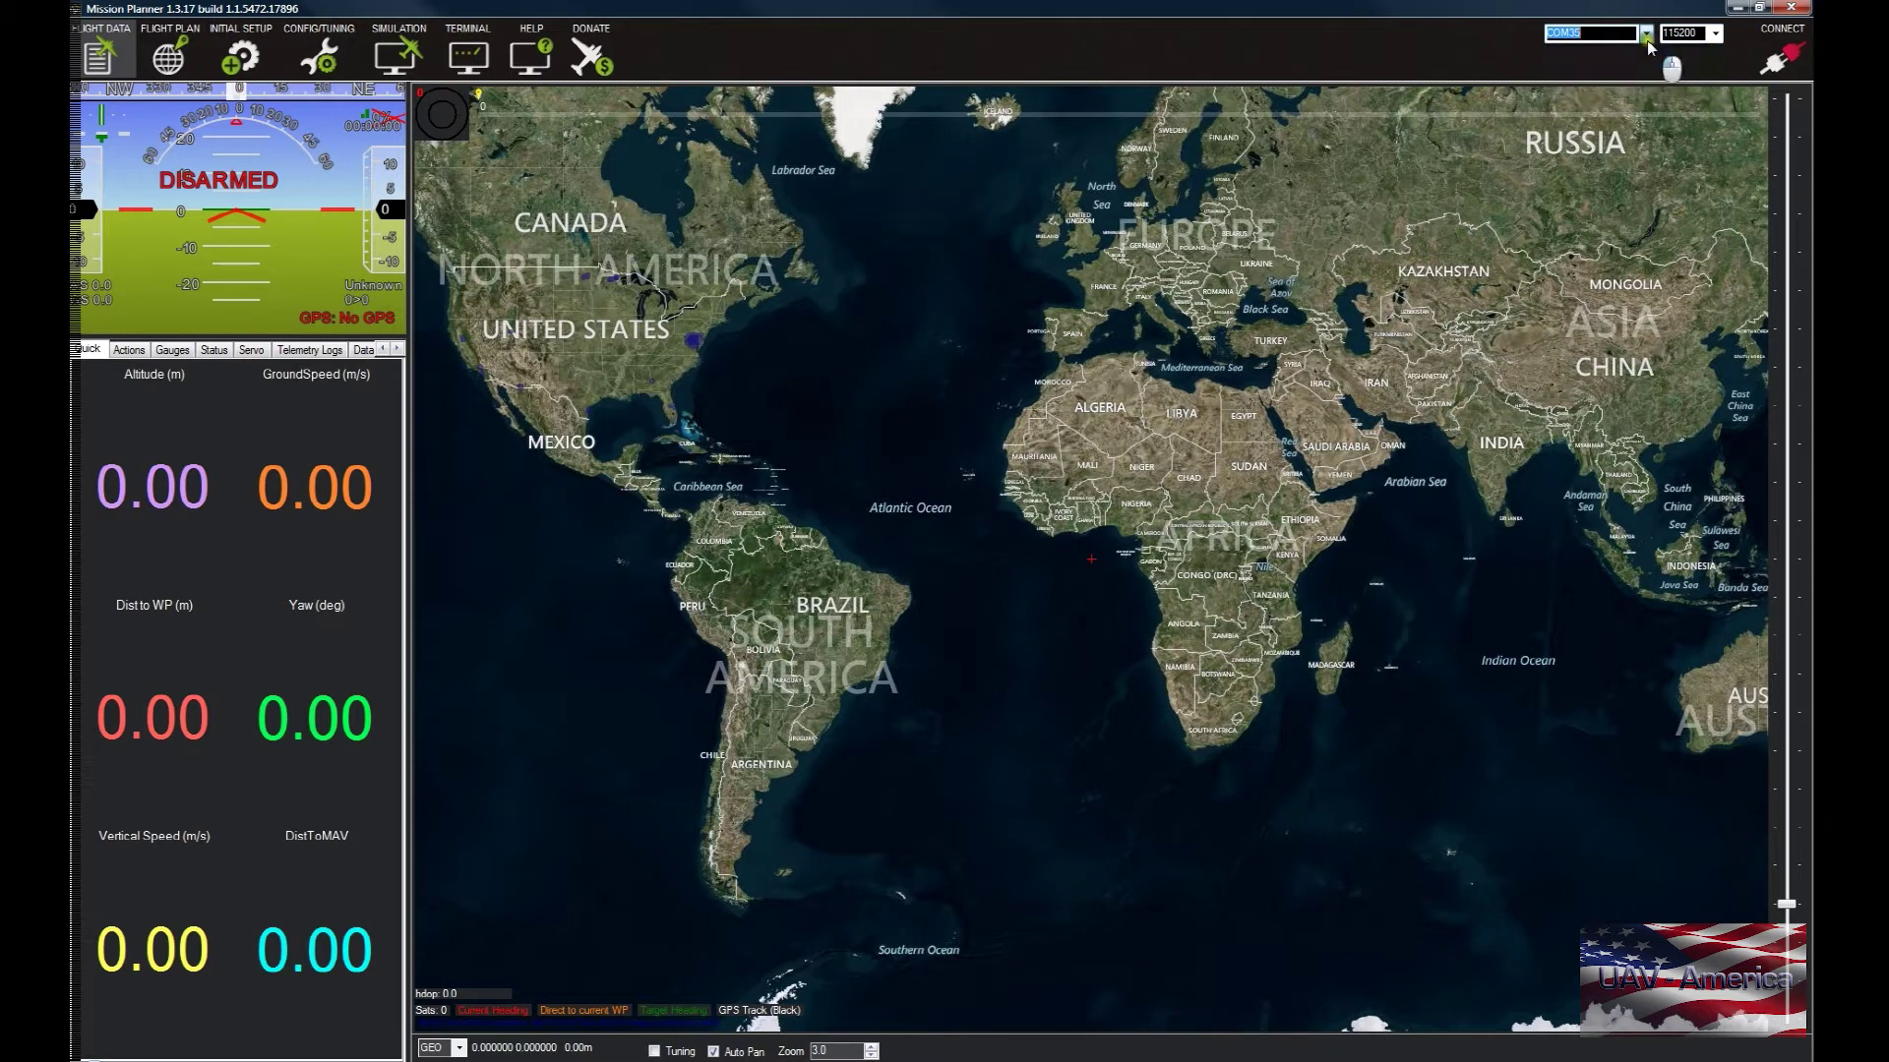
Choose the ArduCopter V3.2.1 Hexa firmware under Install Firmware and confirm the upload.
click(241, 56)
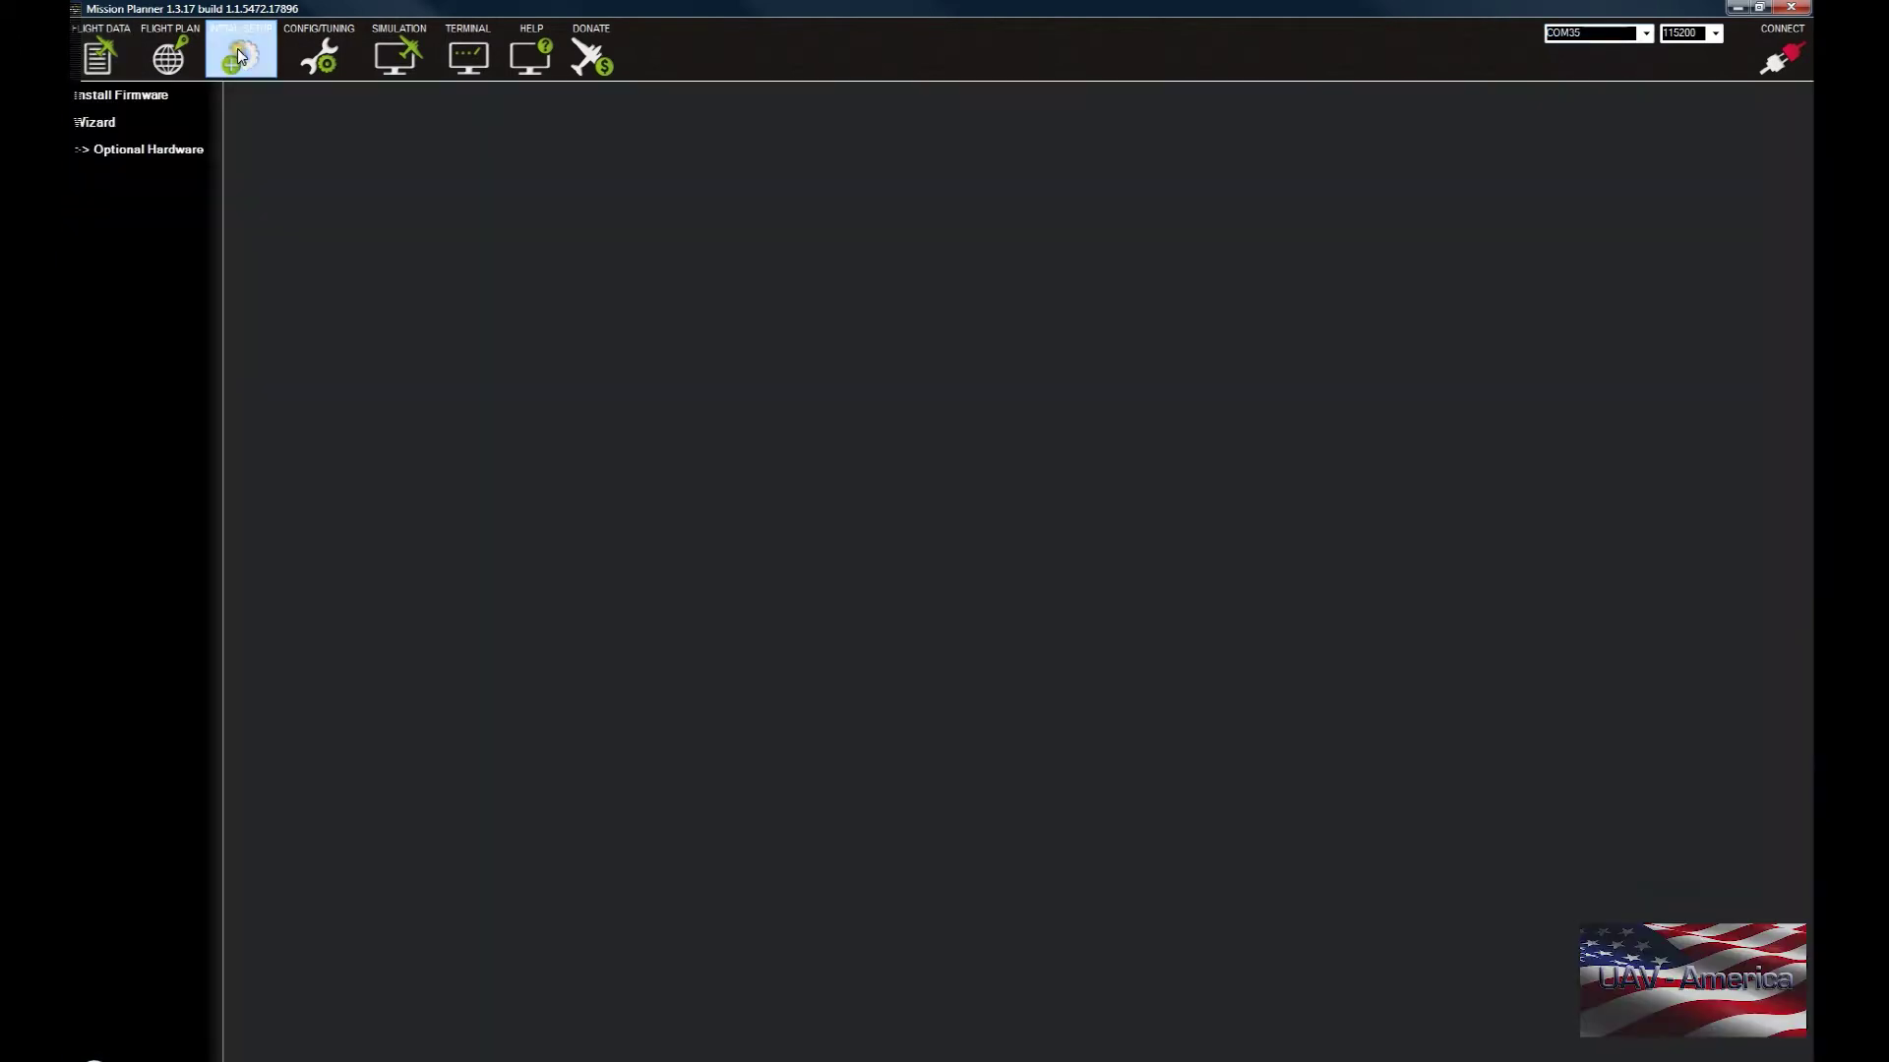
click(103, 96)
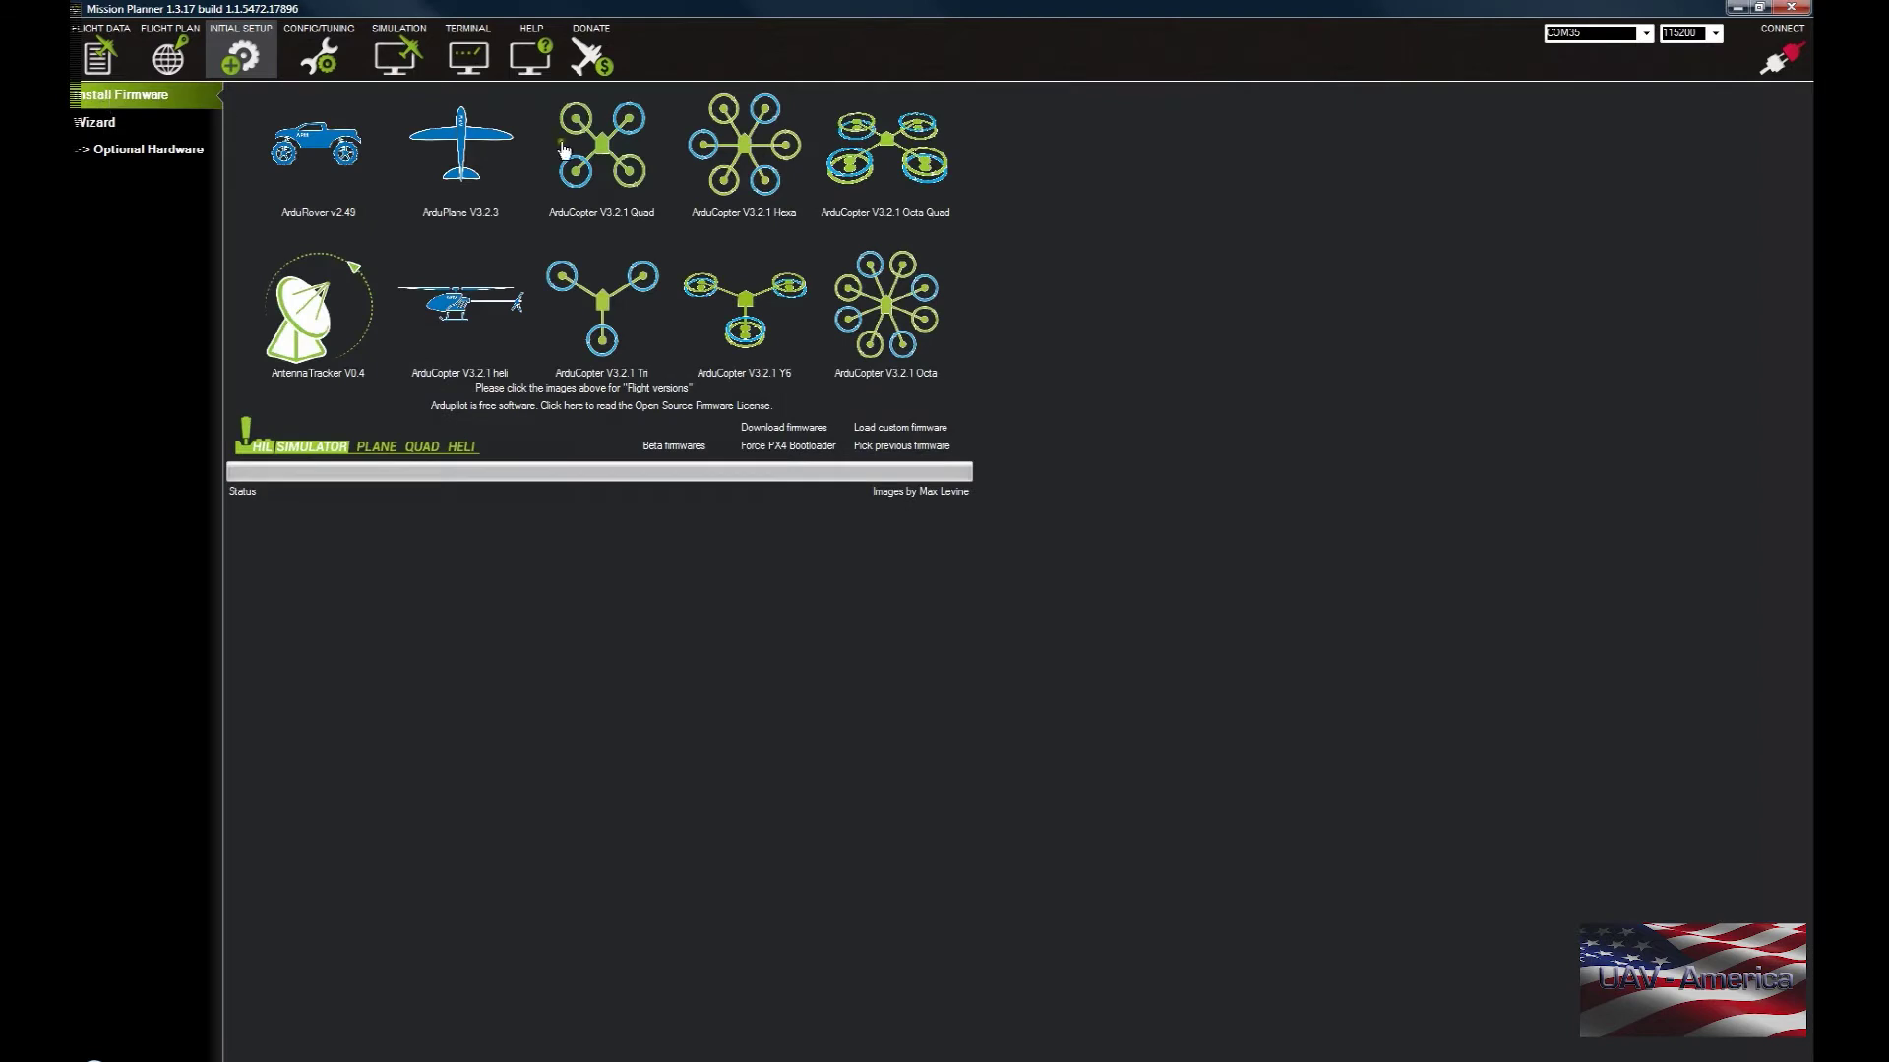
click(754, 163)
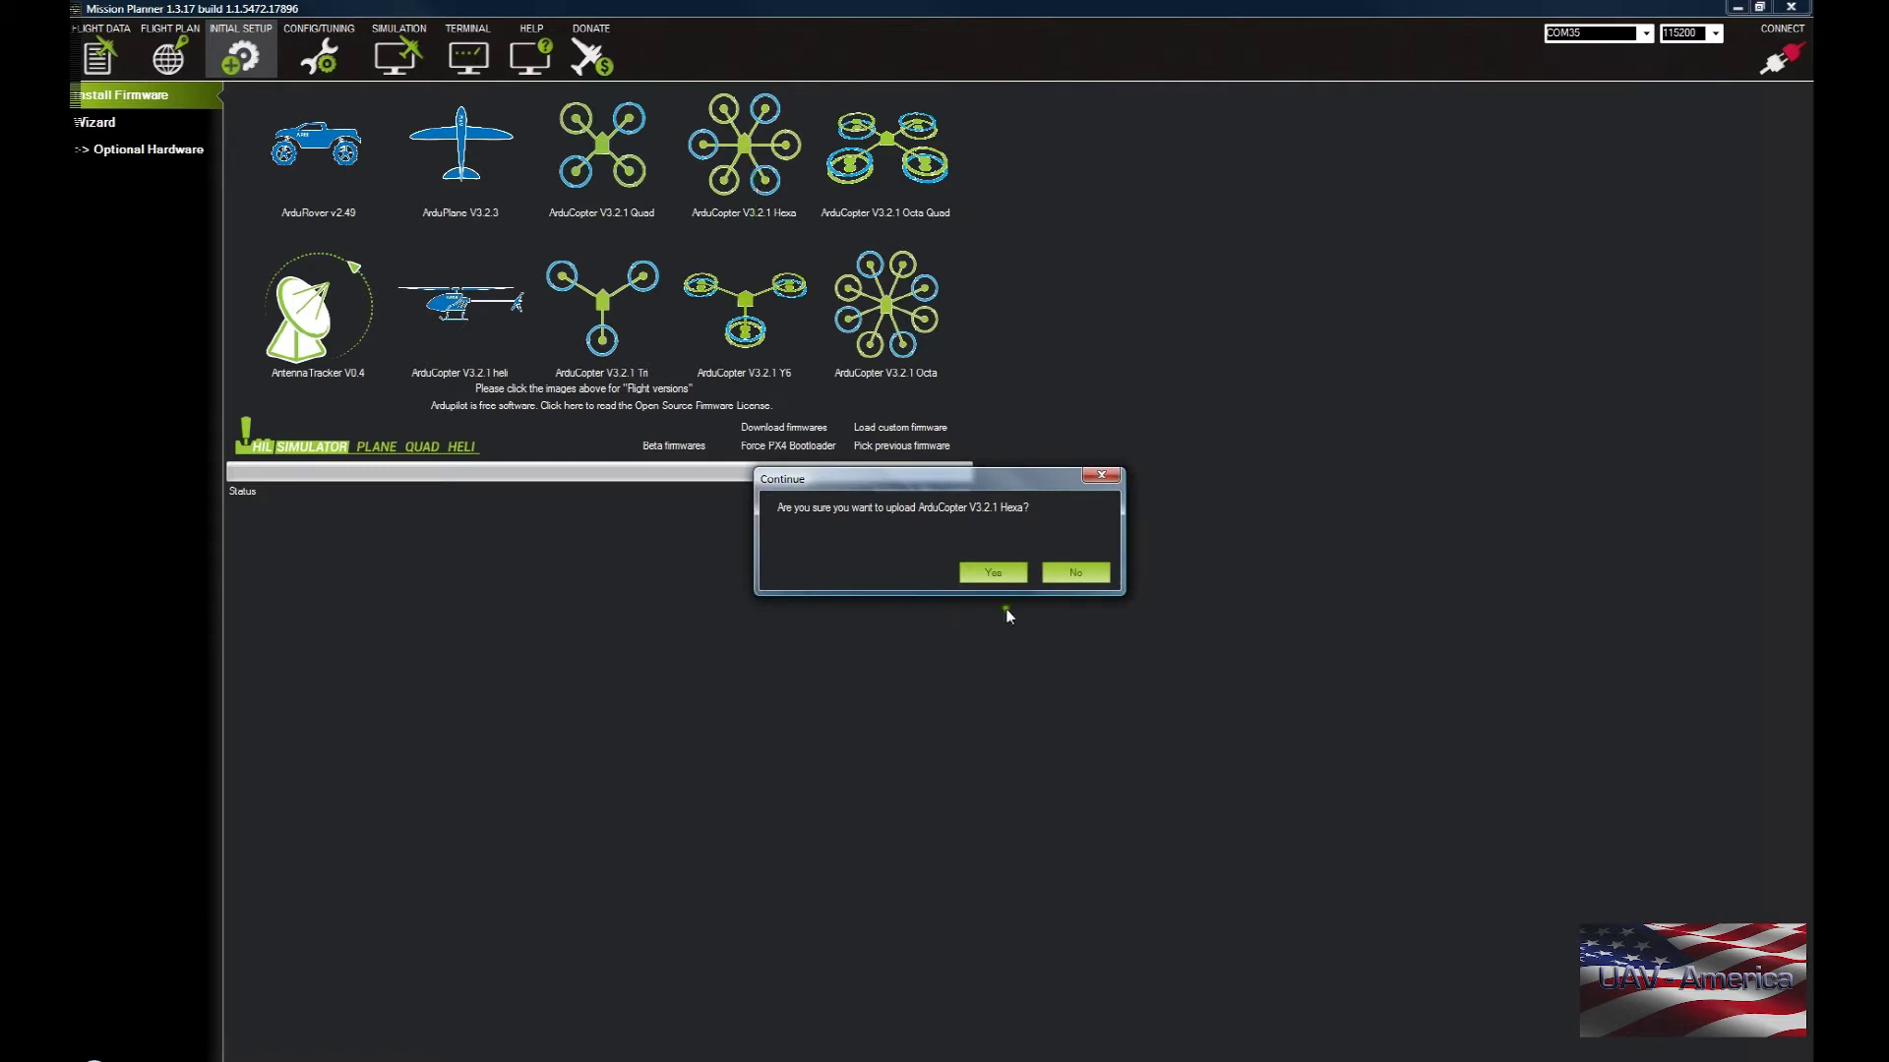
click(1007, 576)
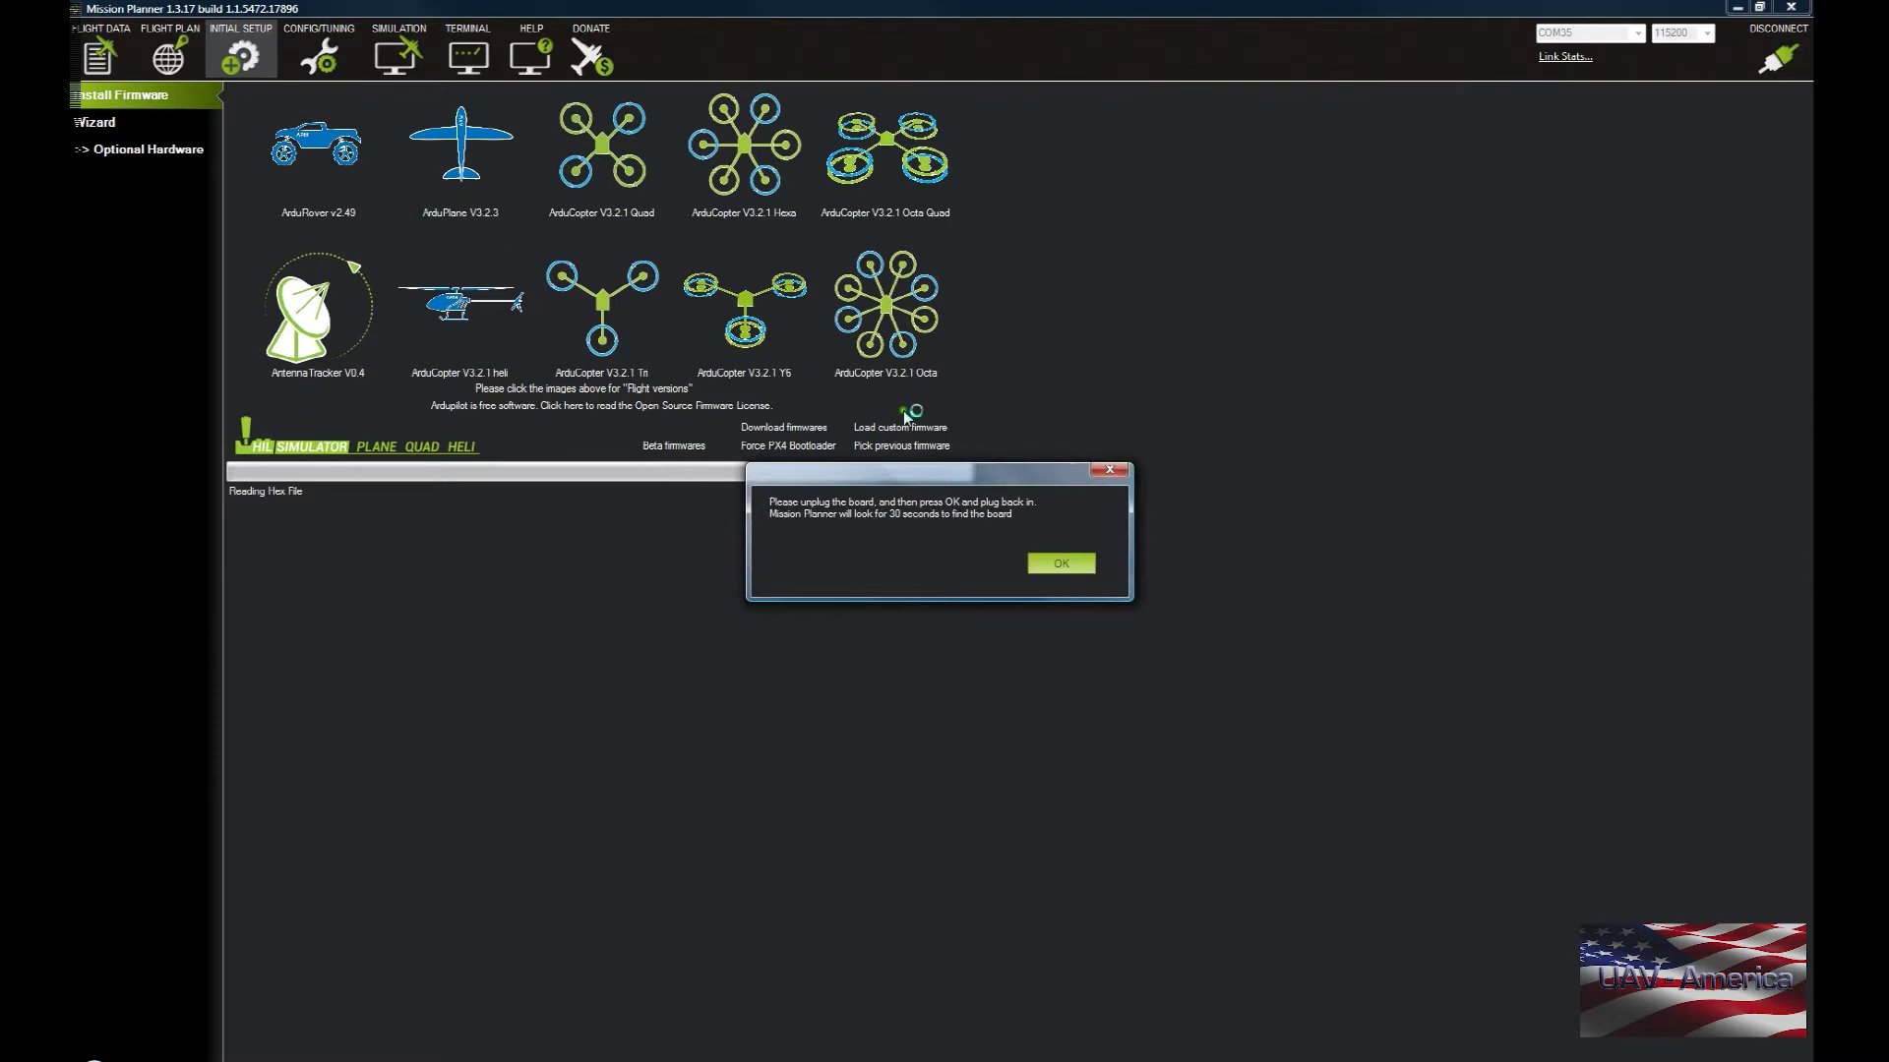
Confirm the board replug and the finished Hexa upload, then dismiss the compass calibration warning.
click(1092, 569)
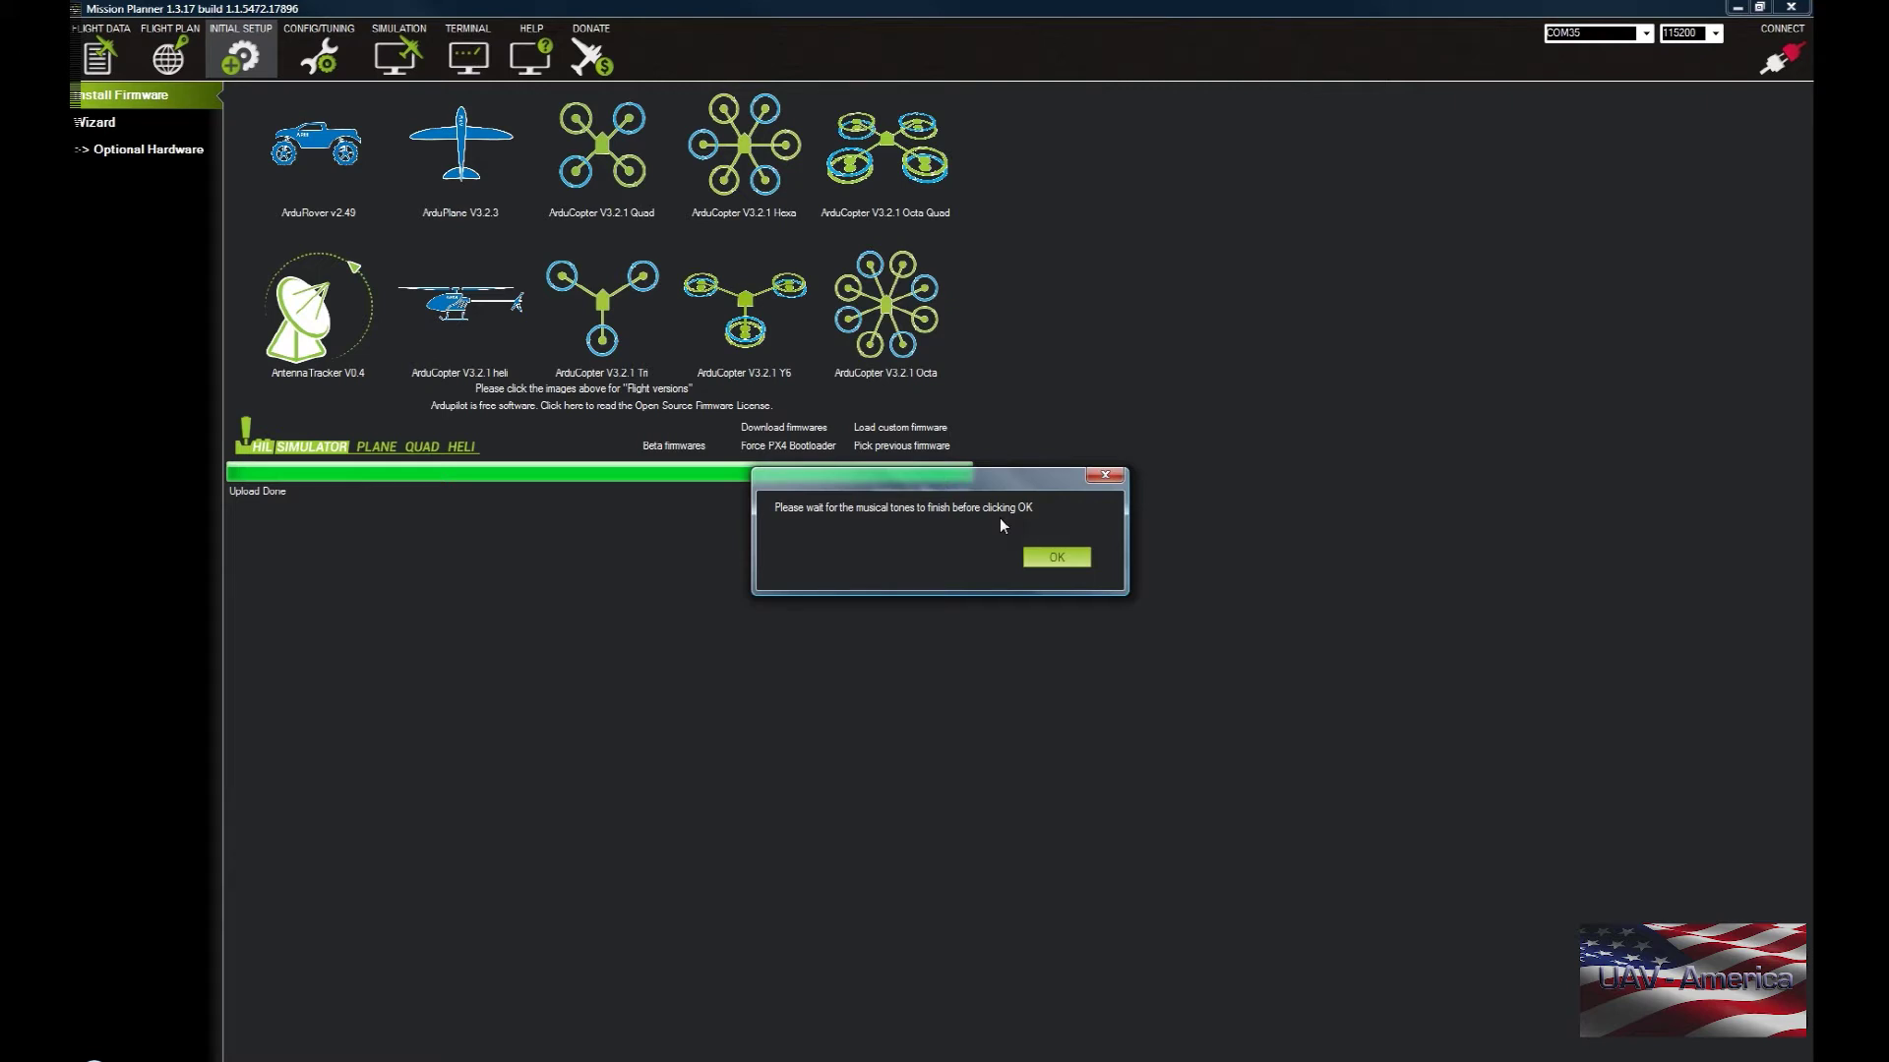
click(1052, 567)
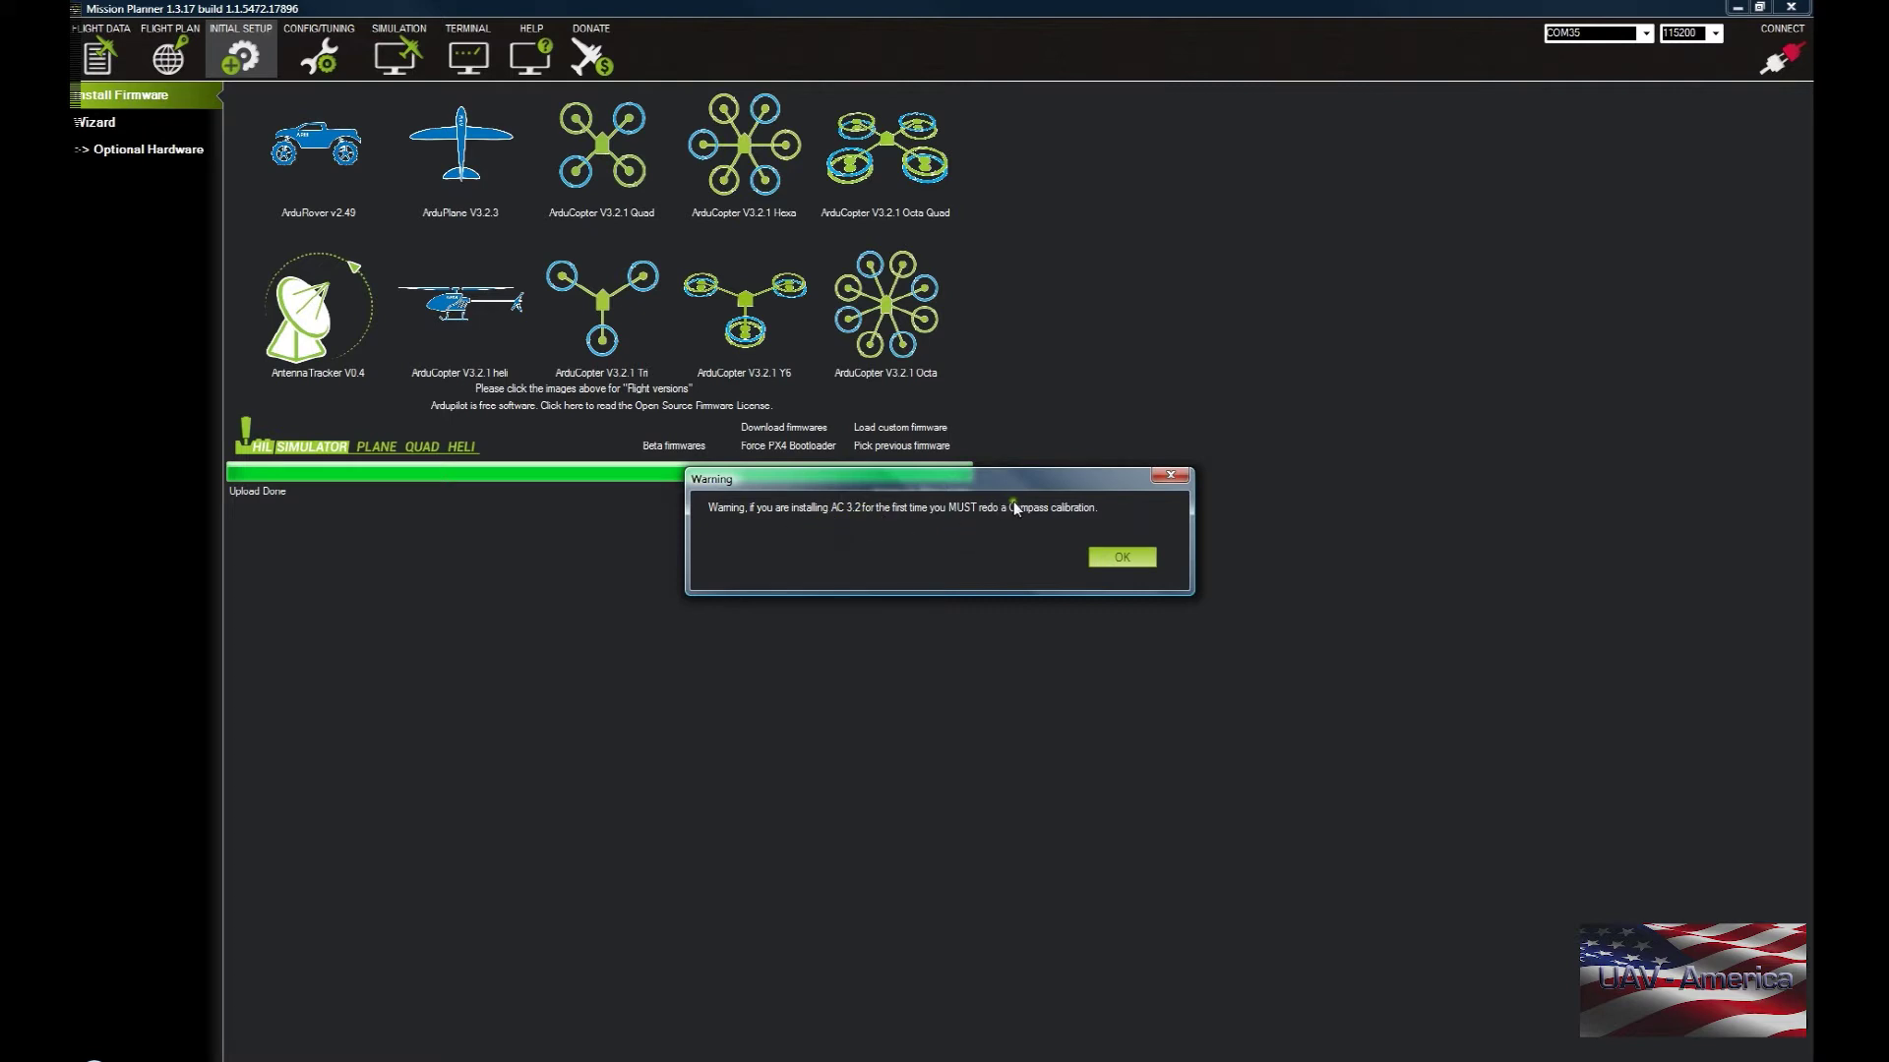
click(1120, 557)
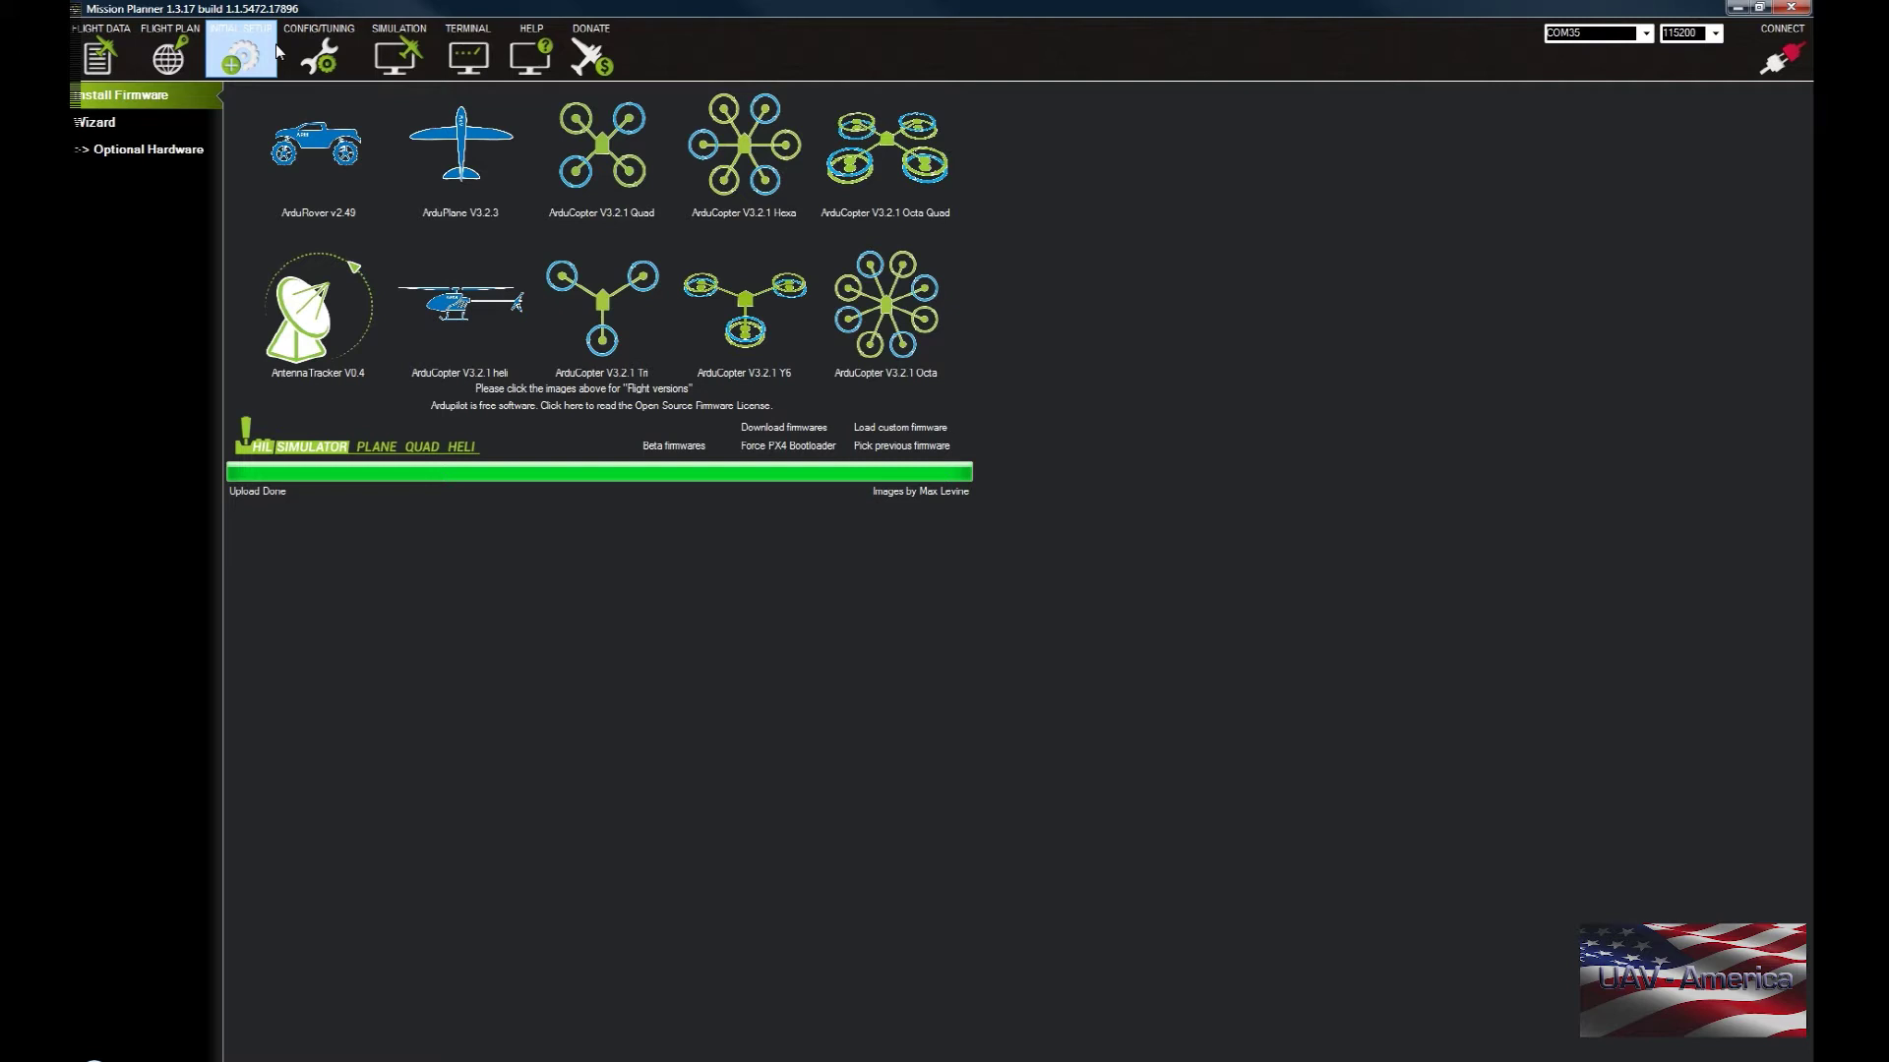
Switch the connection port to COM10 and go back to Flight Data.
click(1646, 34)
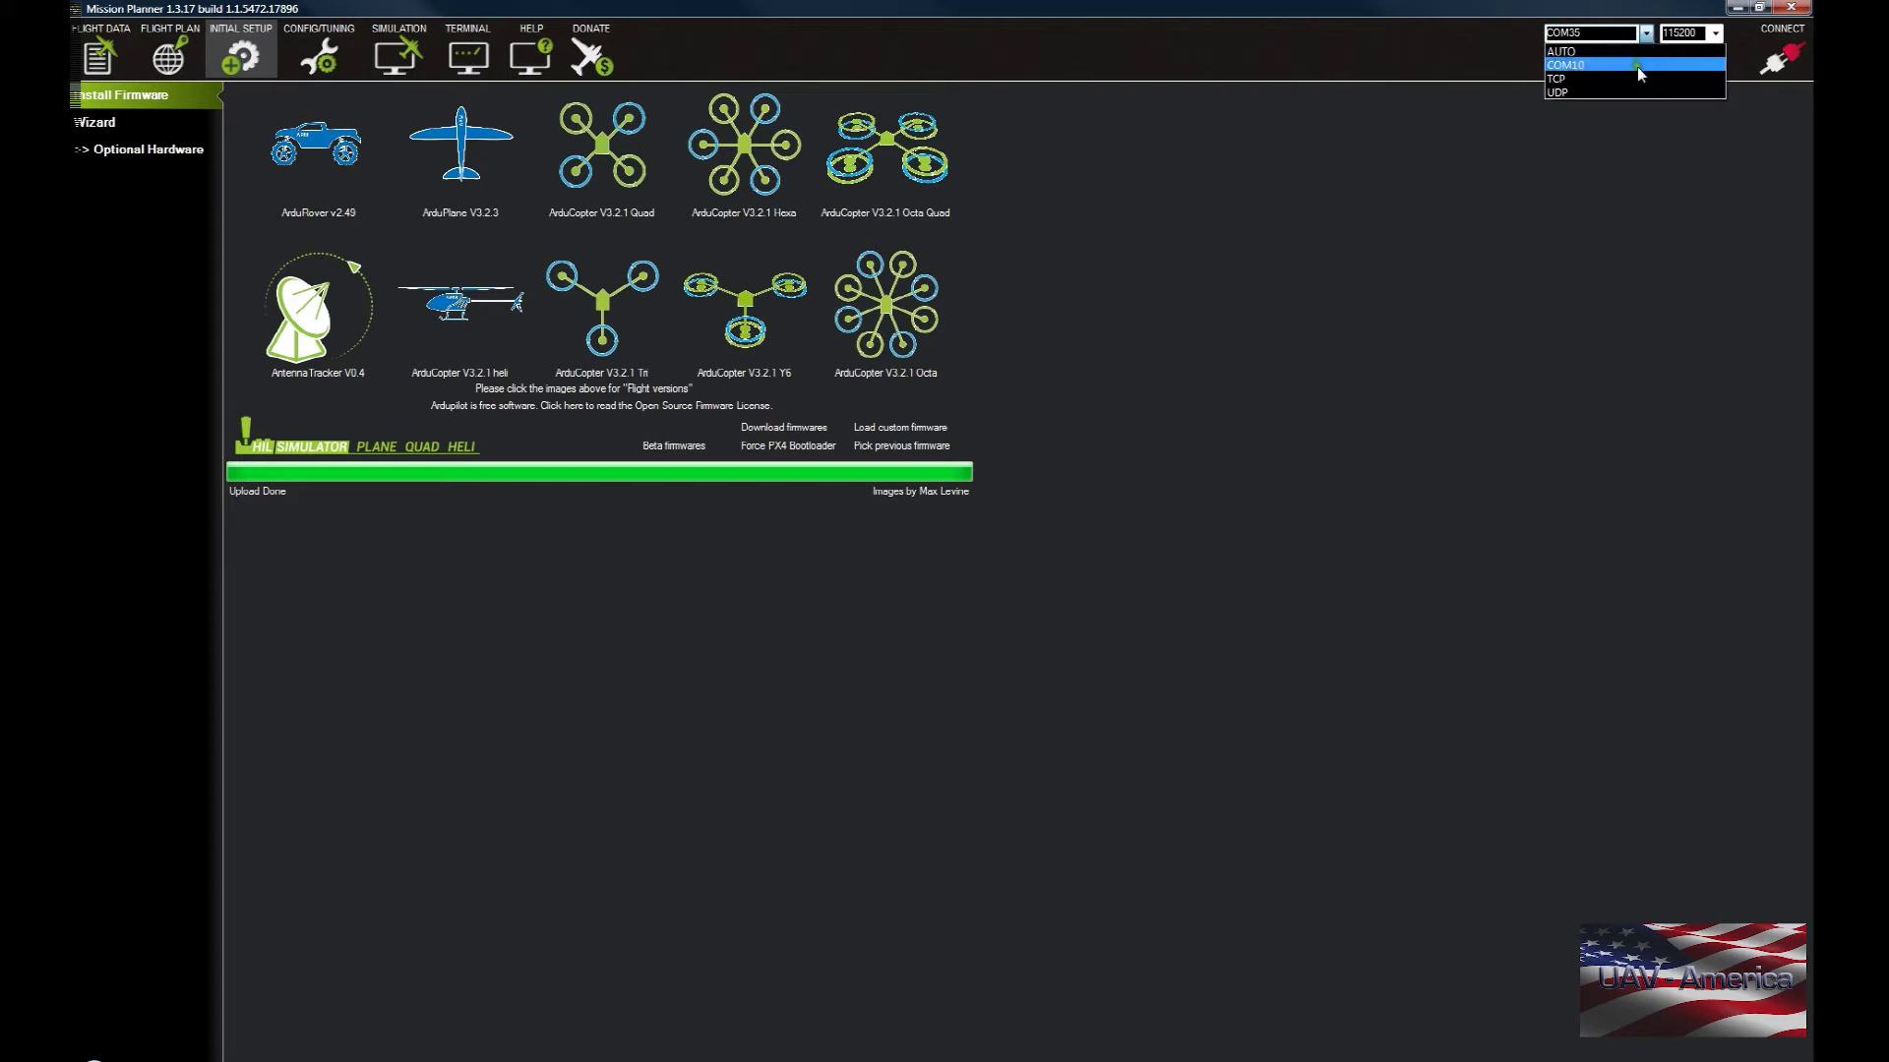
click(1636, 65)
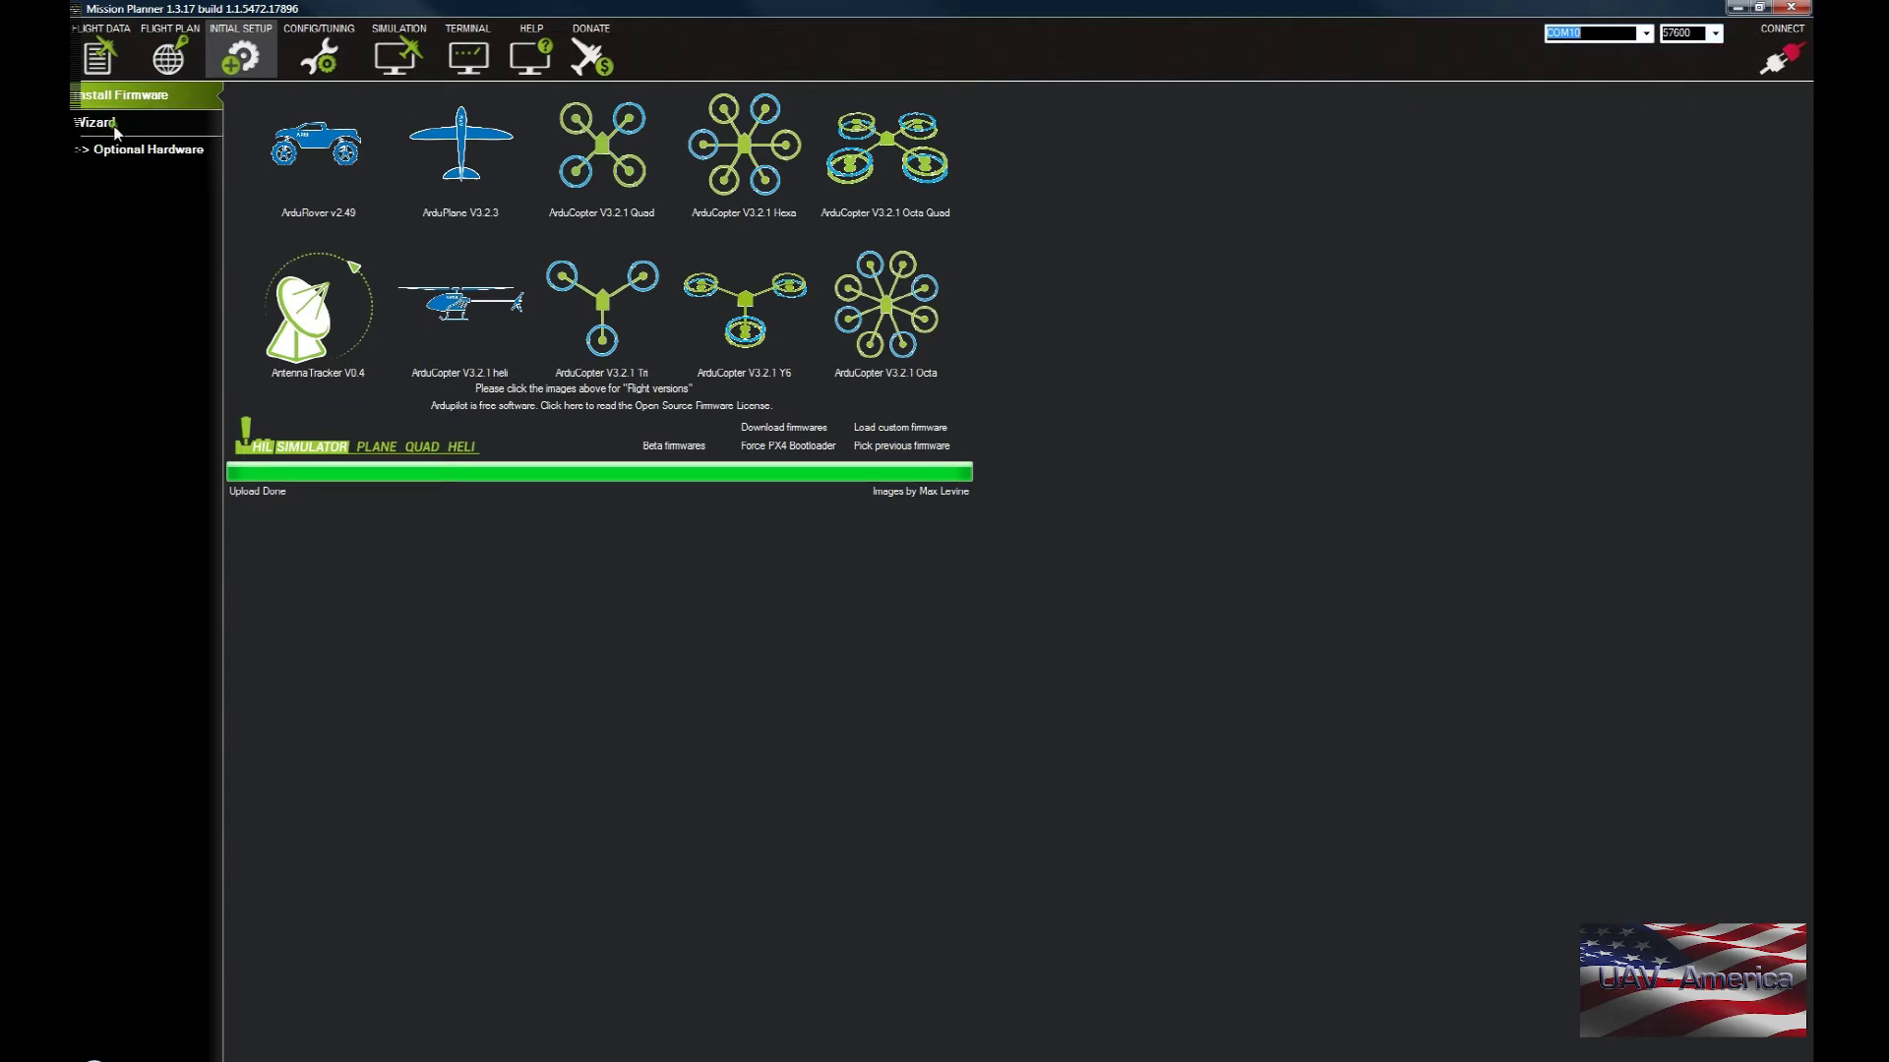
click(101, 54)
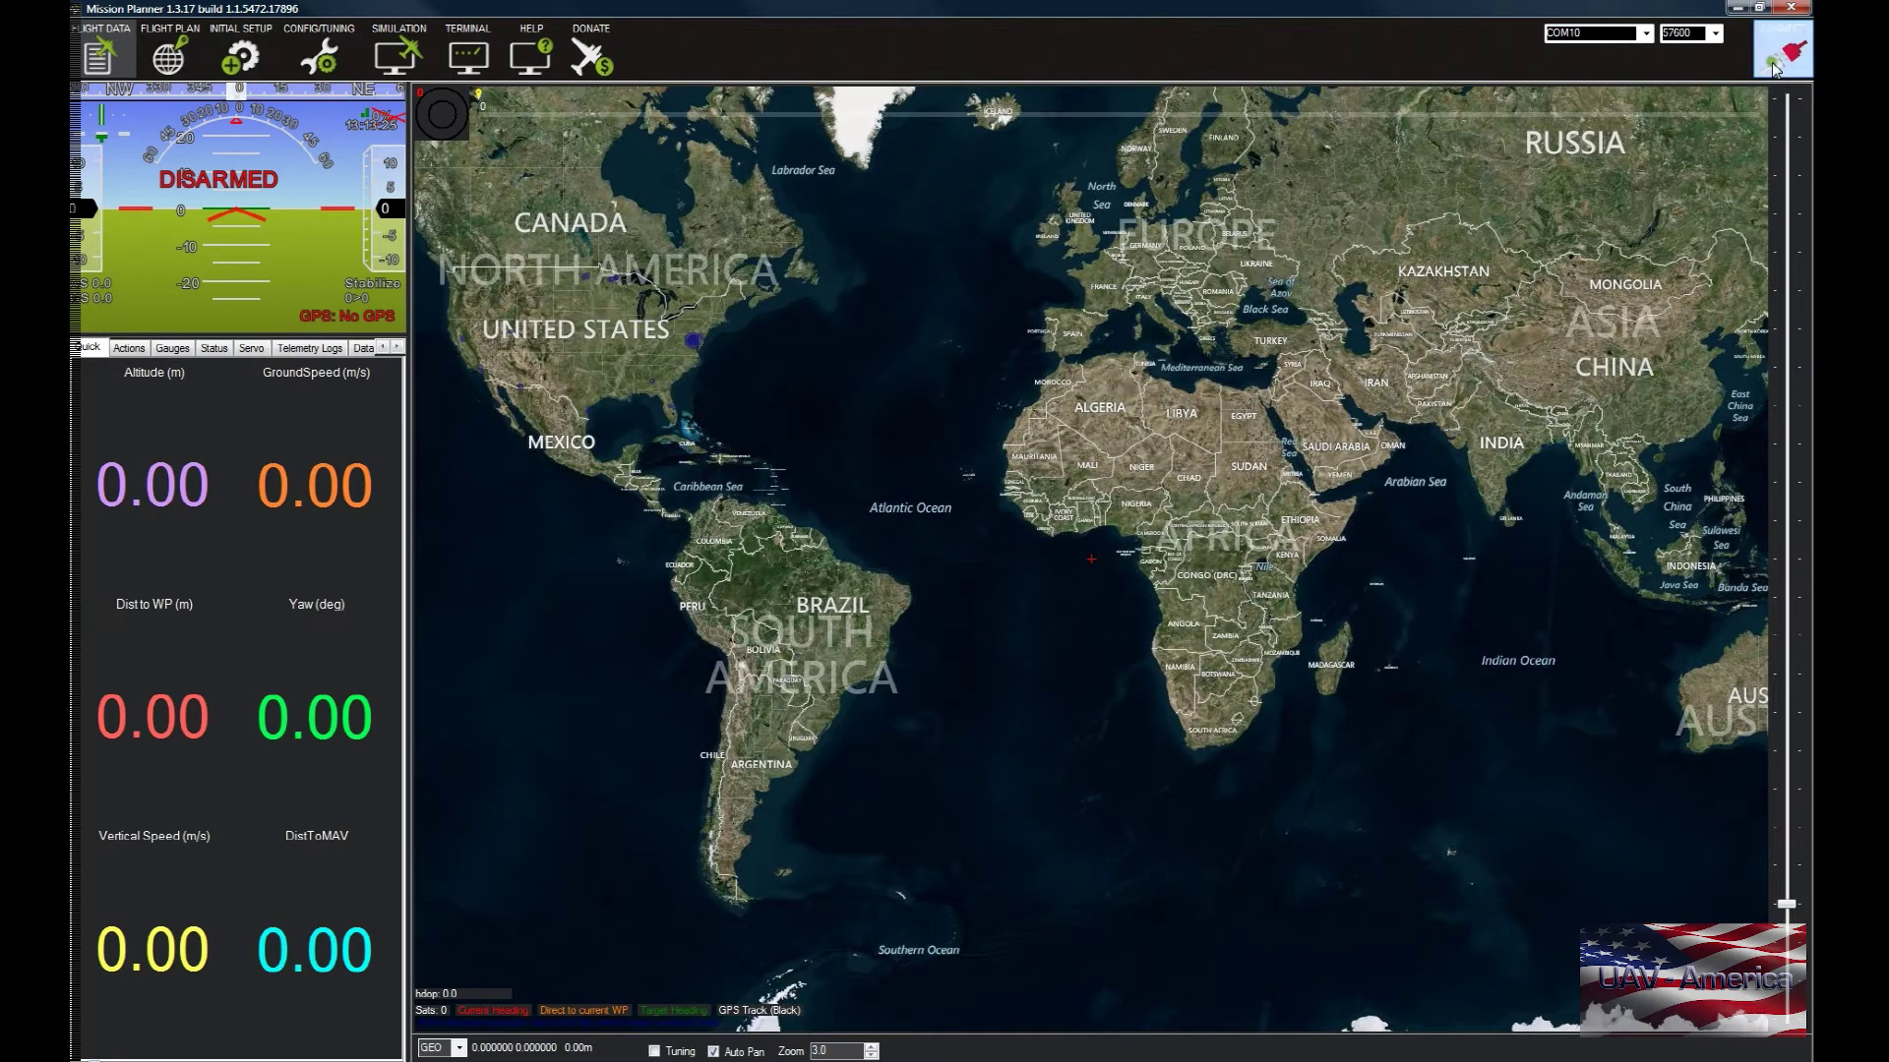
Connect over MAVLink to the ArduCopter V3.2.1 board, then go to Initial Setup.
click(1771, 64)
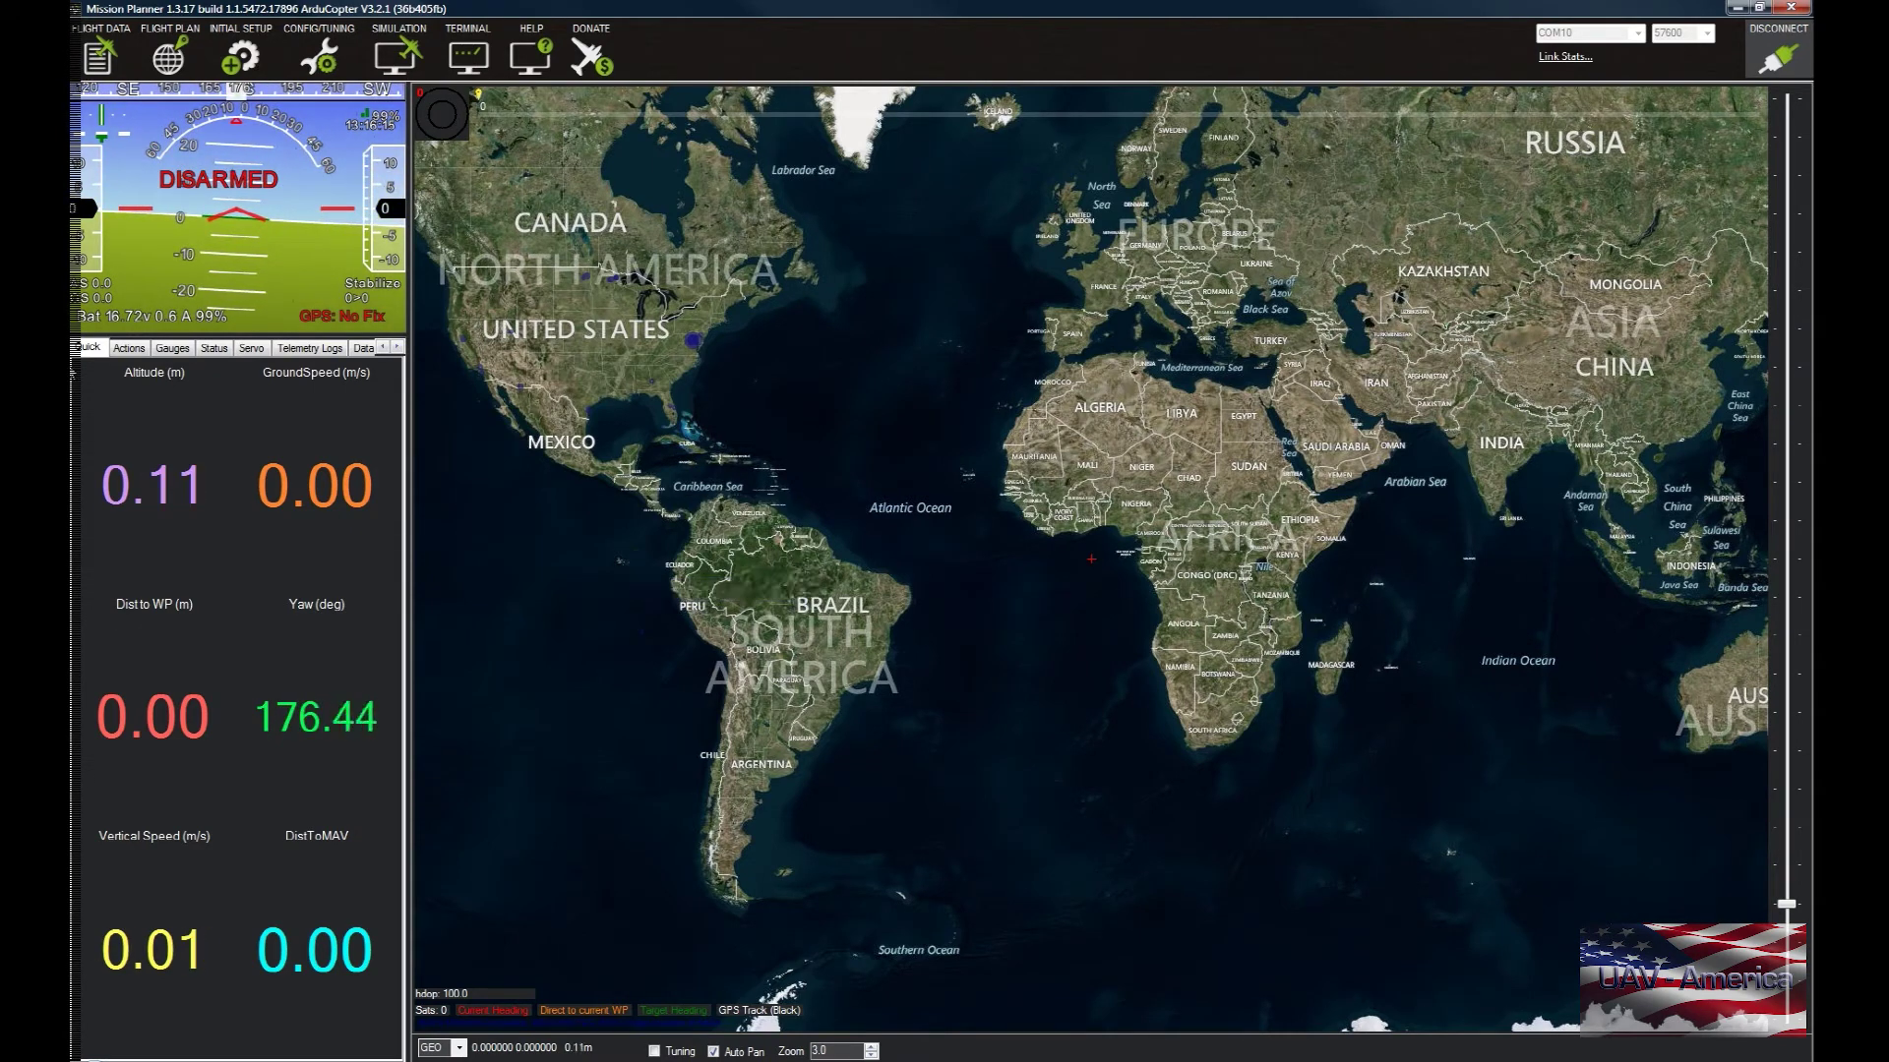
click(237, 42)
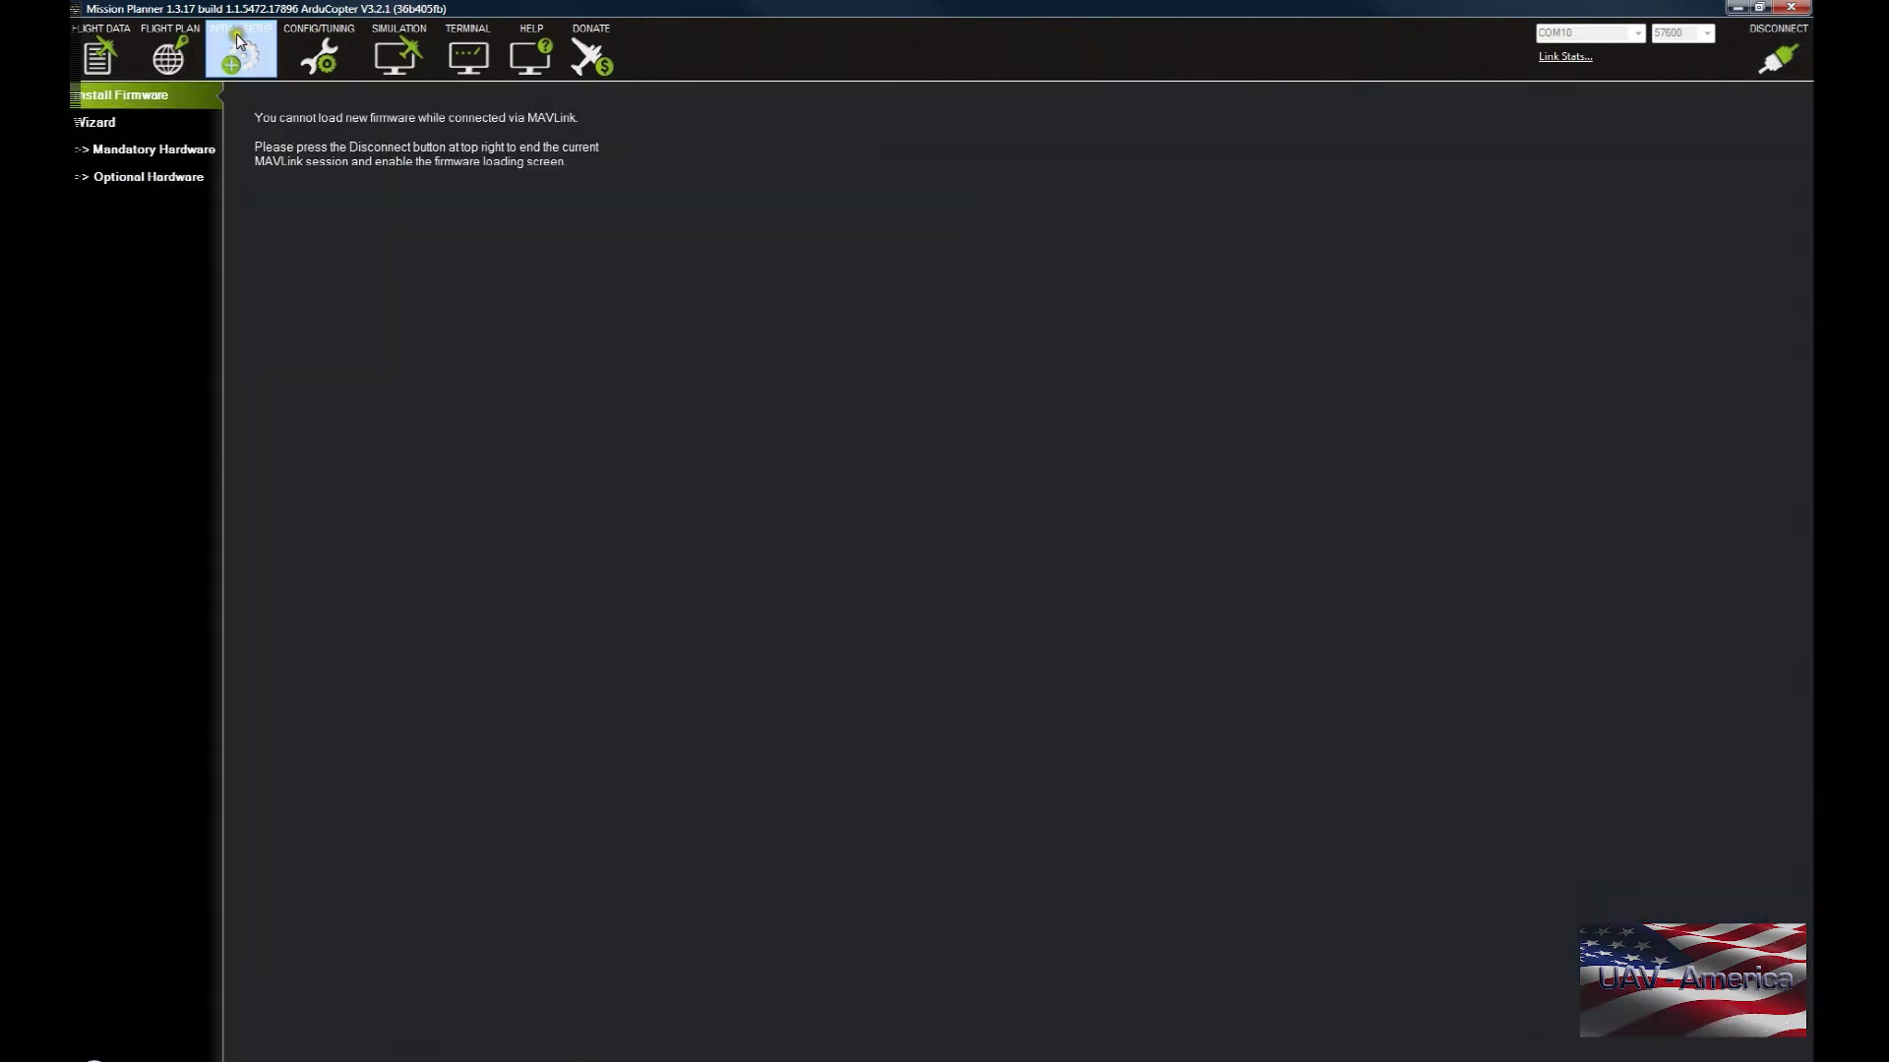
Expand Mandatory Hardware to list Frame Type, calibrations, Flight Modes and FailSafe.
click(90, 150)
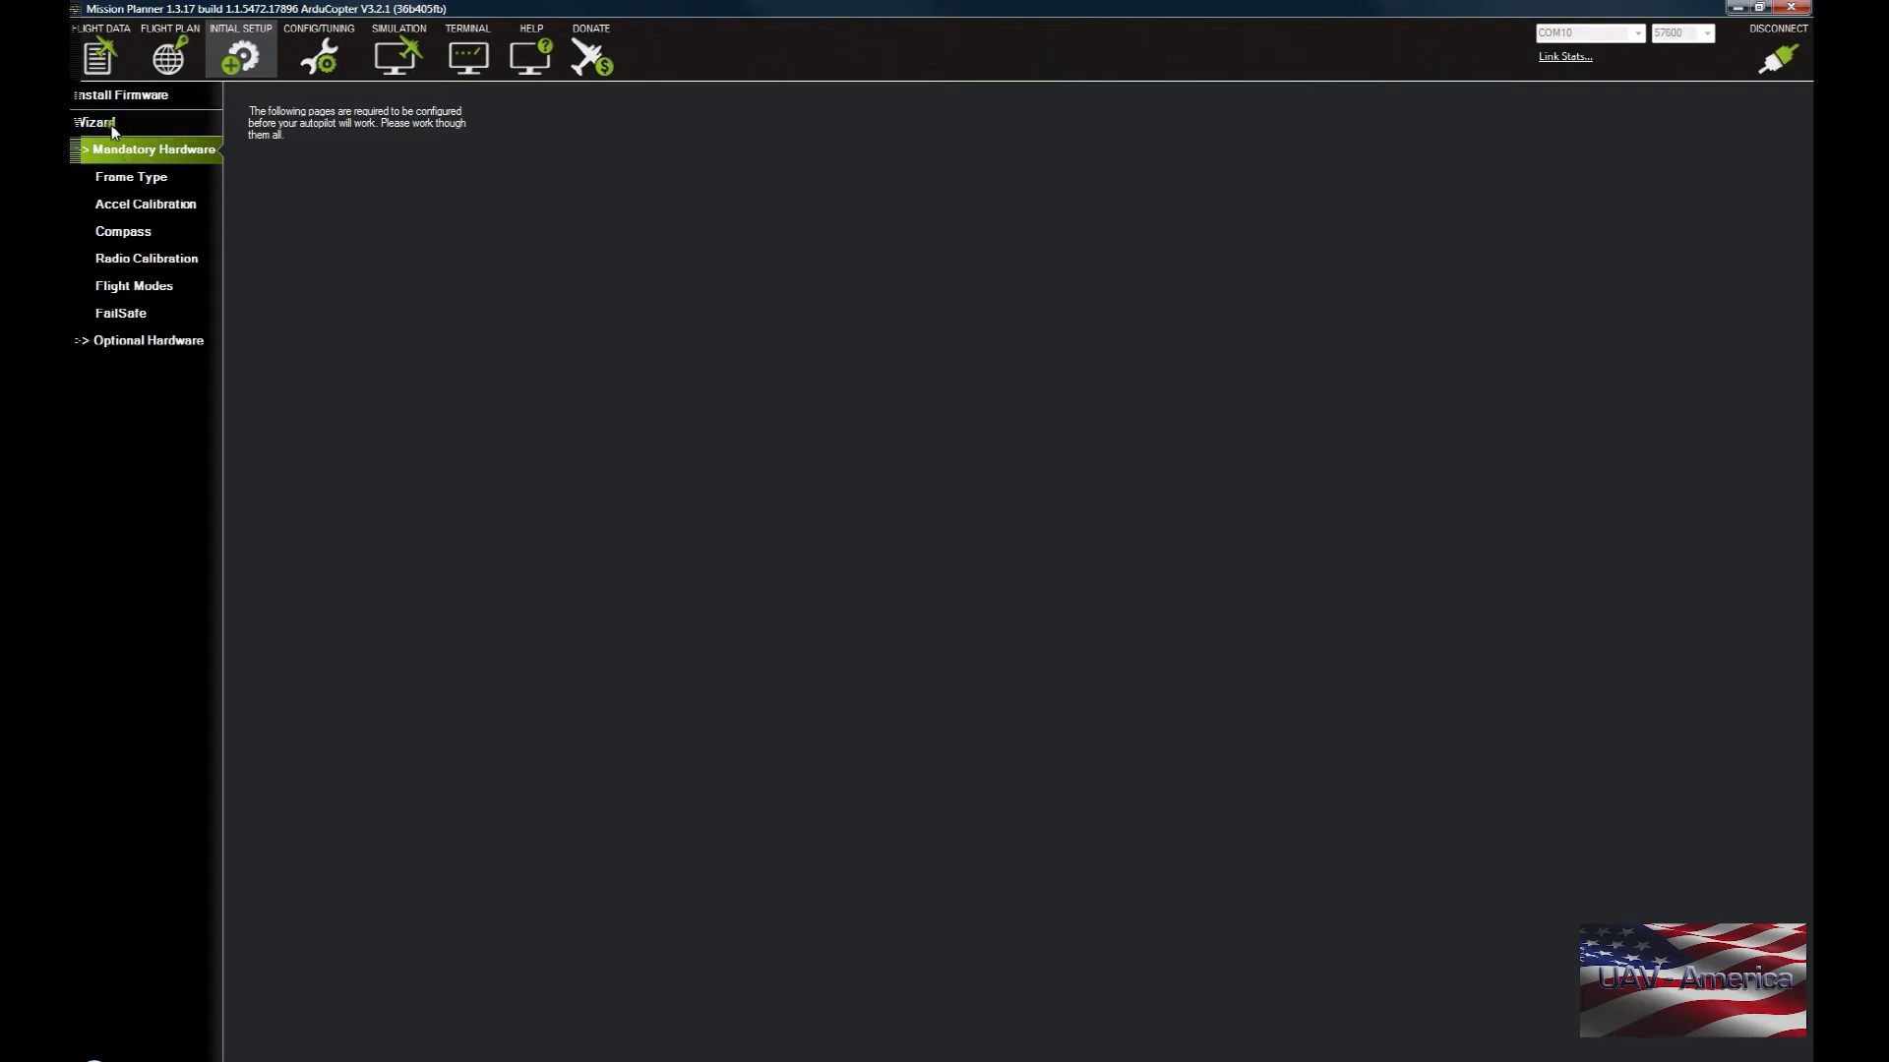
Check that the frame type is X / Y6A, then move on to Accel Calibration.
click(162, 181)
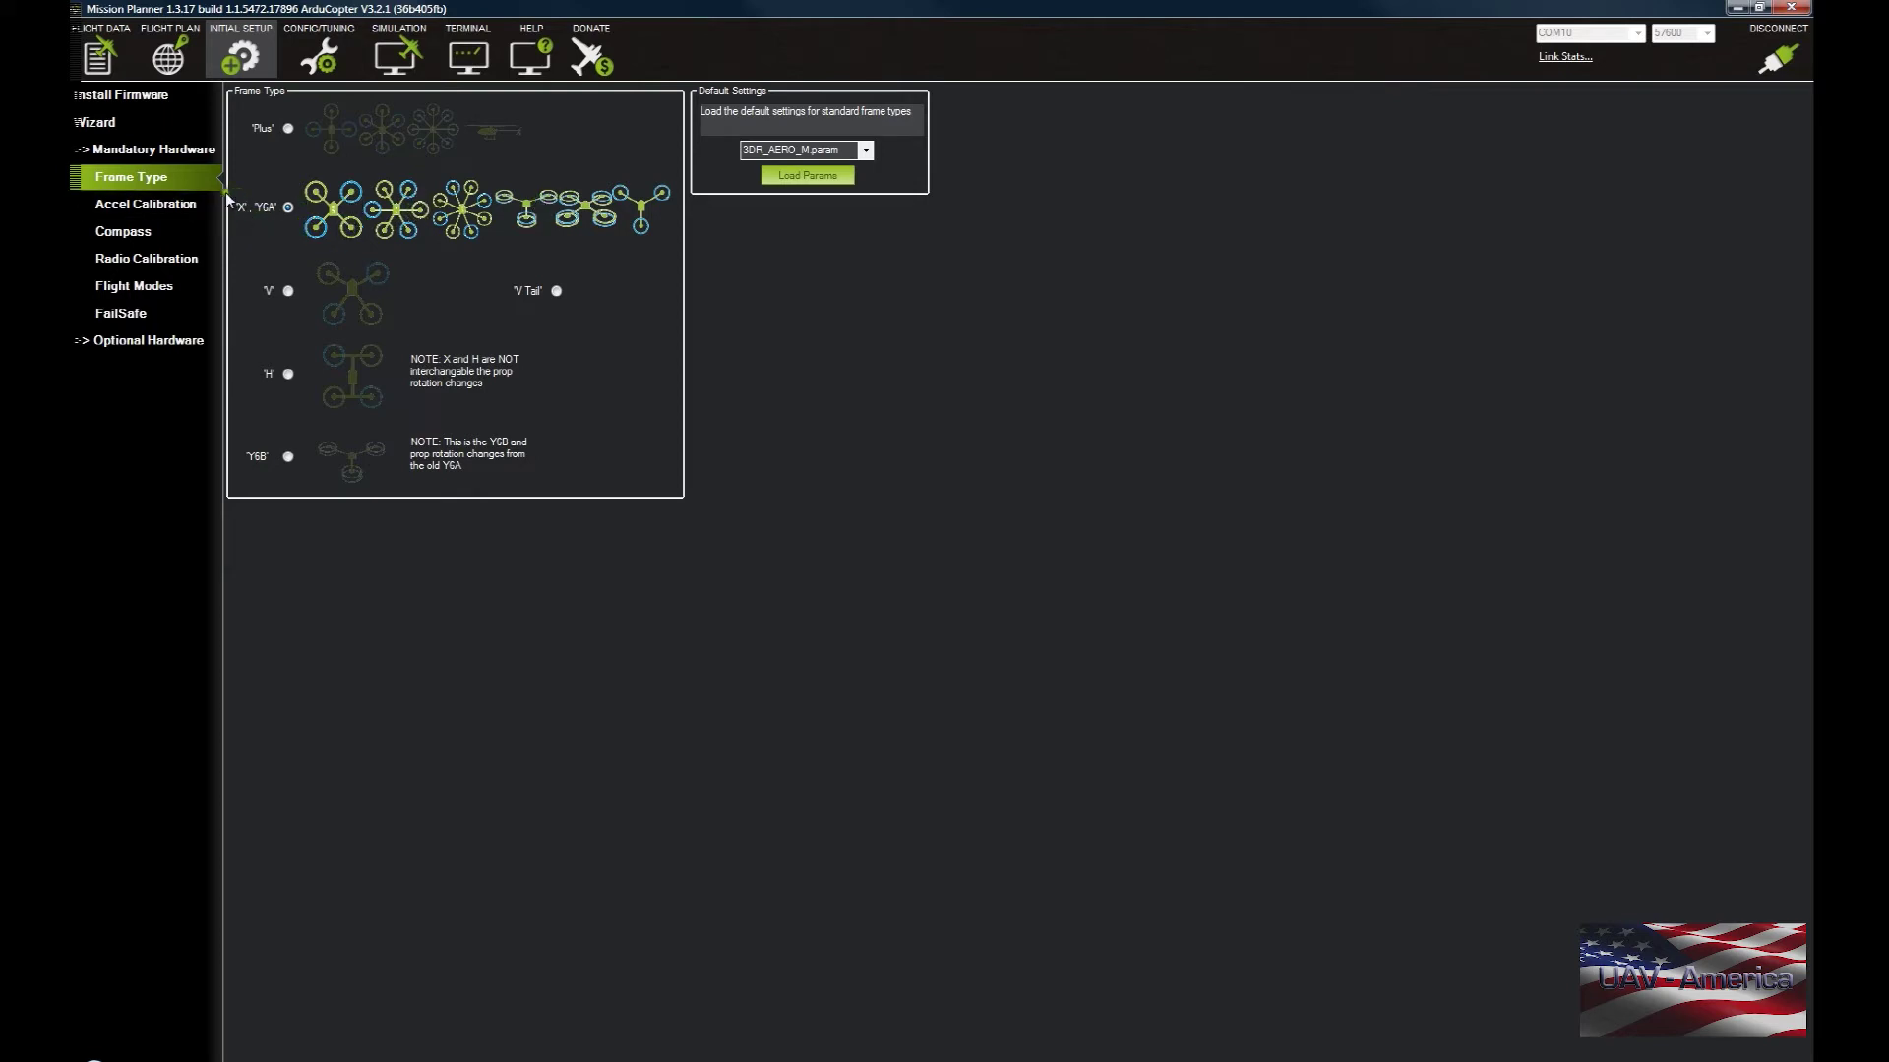
click(164, 206)
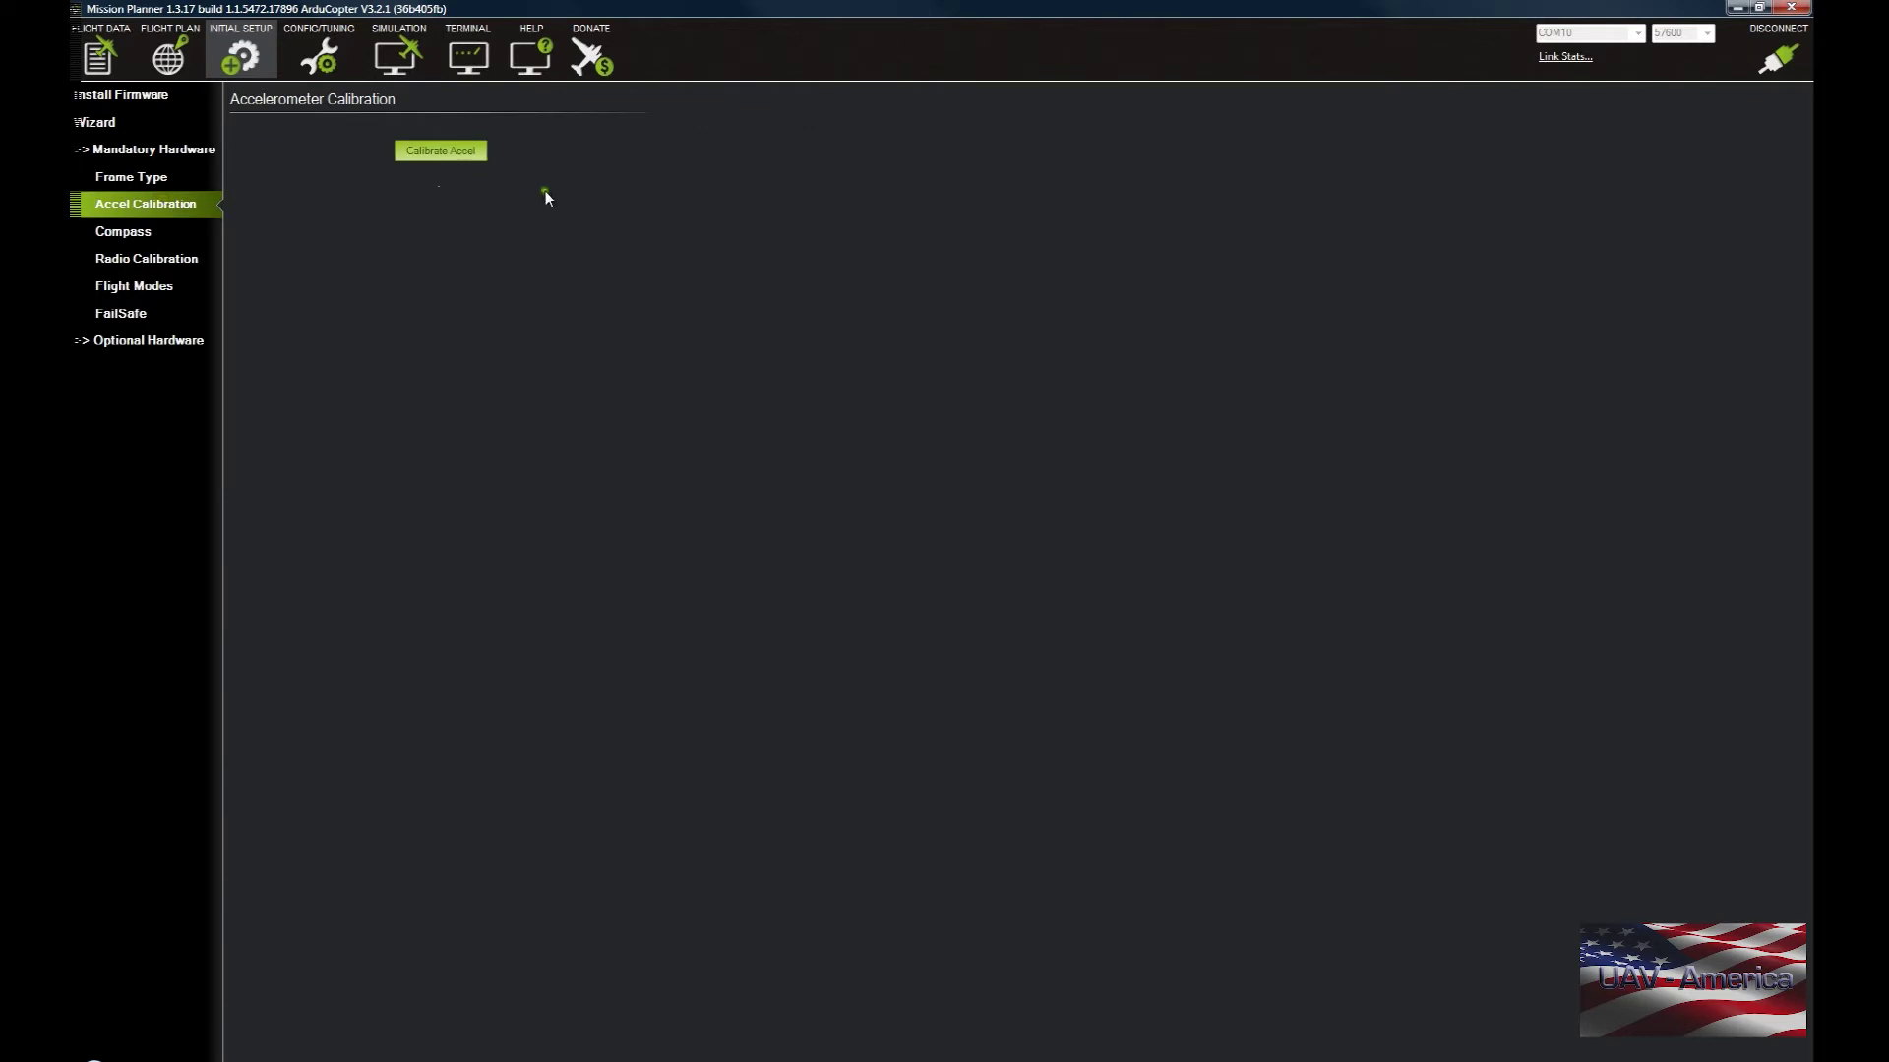
Calibrate the accelerometer through level, left, right, nose-down, nose-up and upside-down positions.
click(467, 157)
click(467, 158)
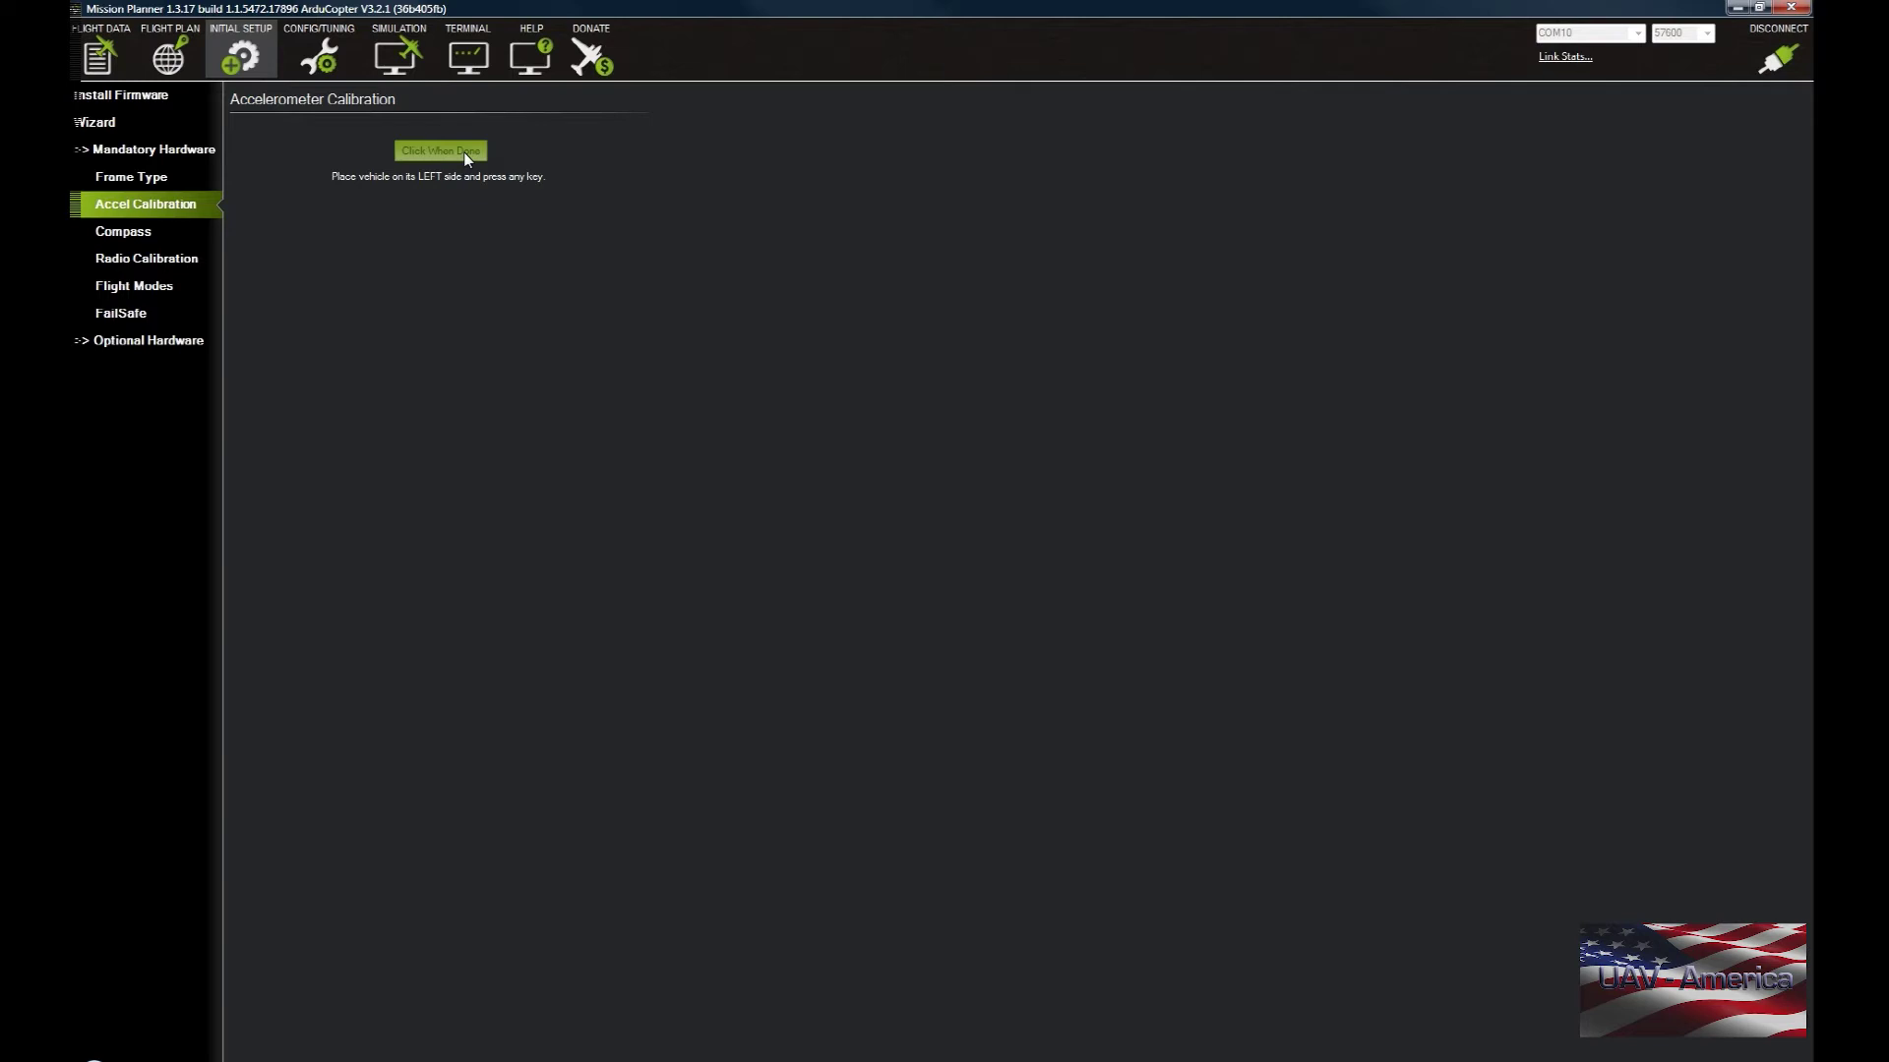
click(468, 157)
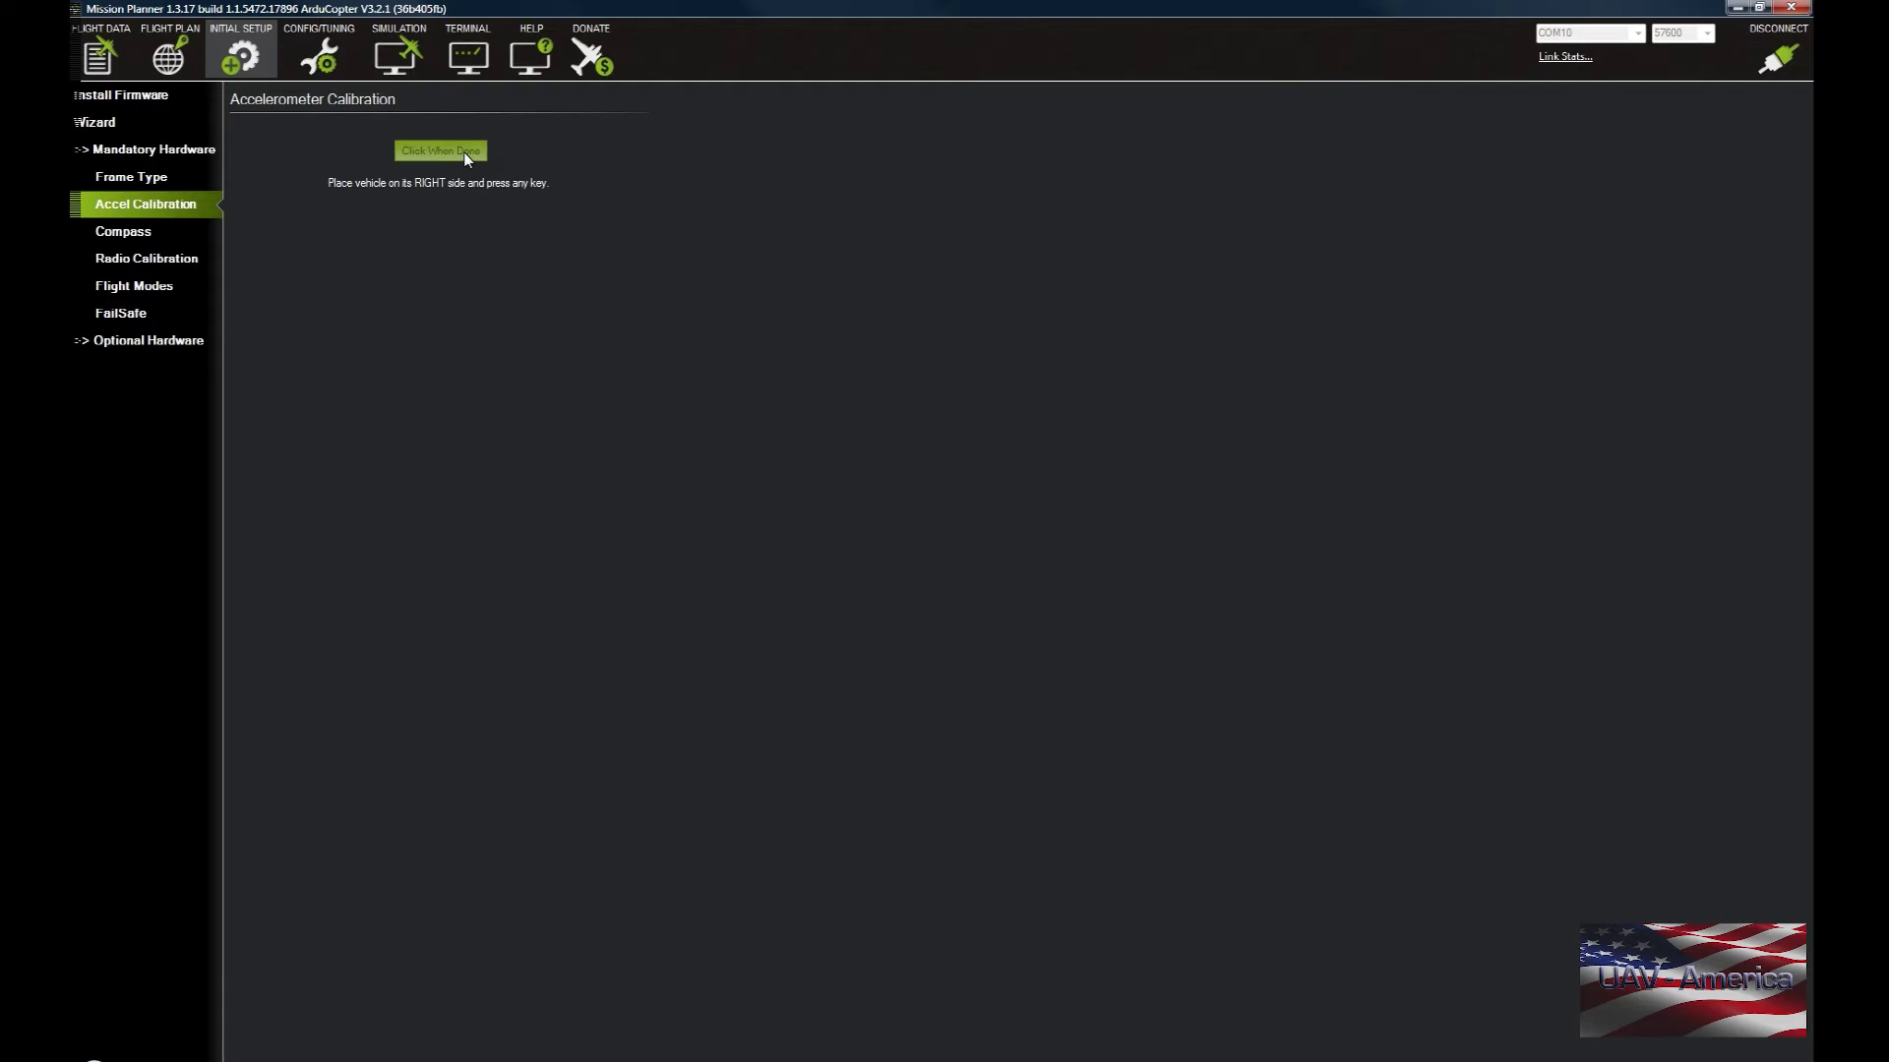
click(467, 160)
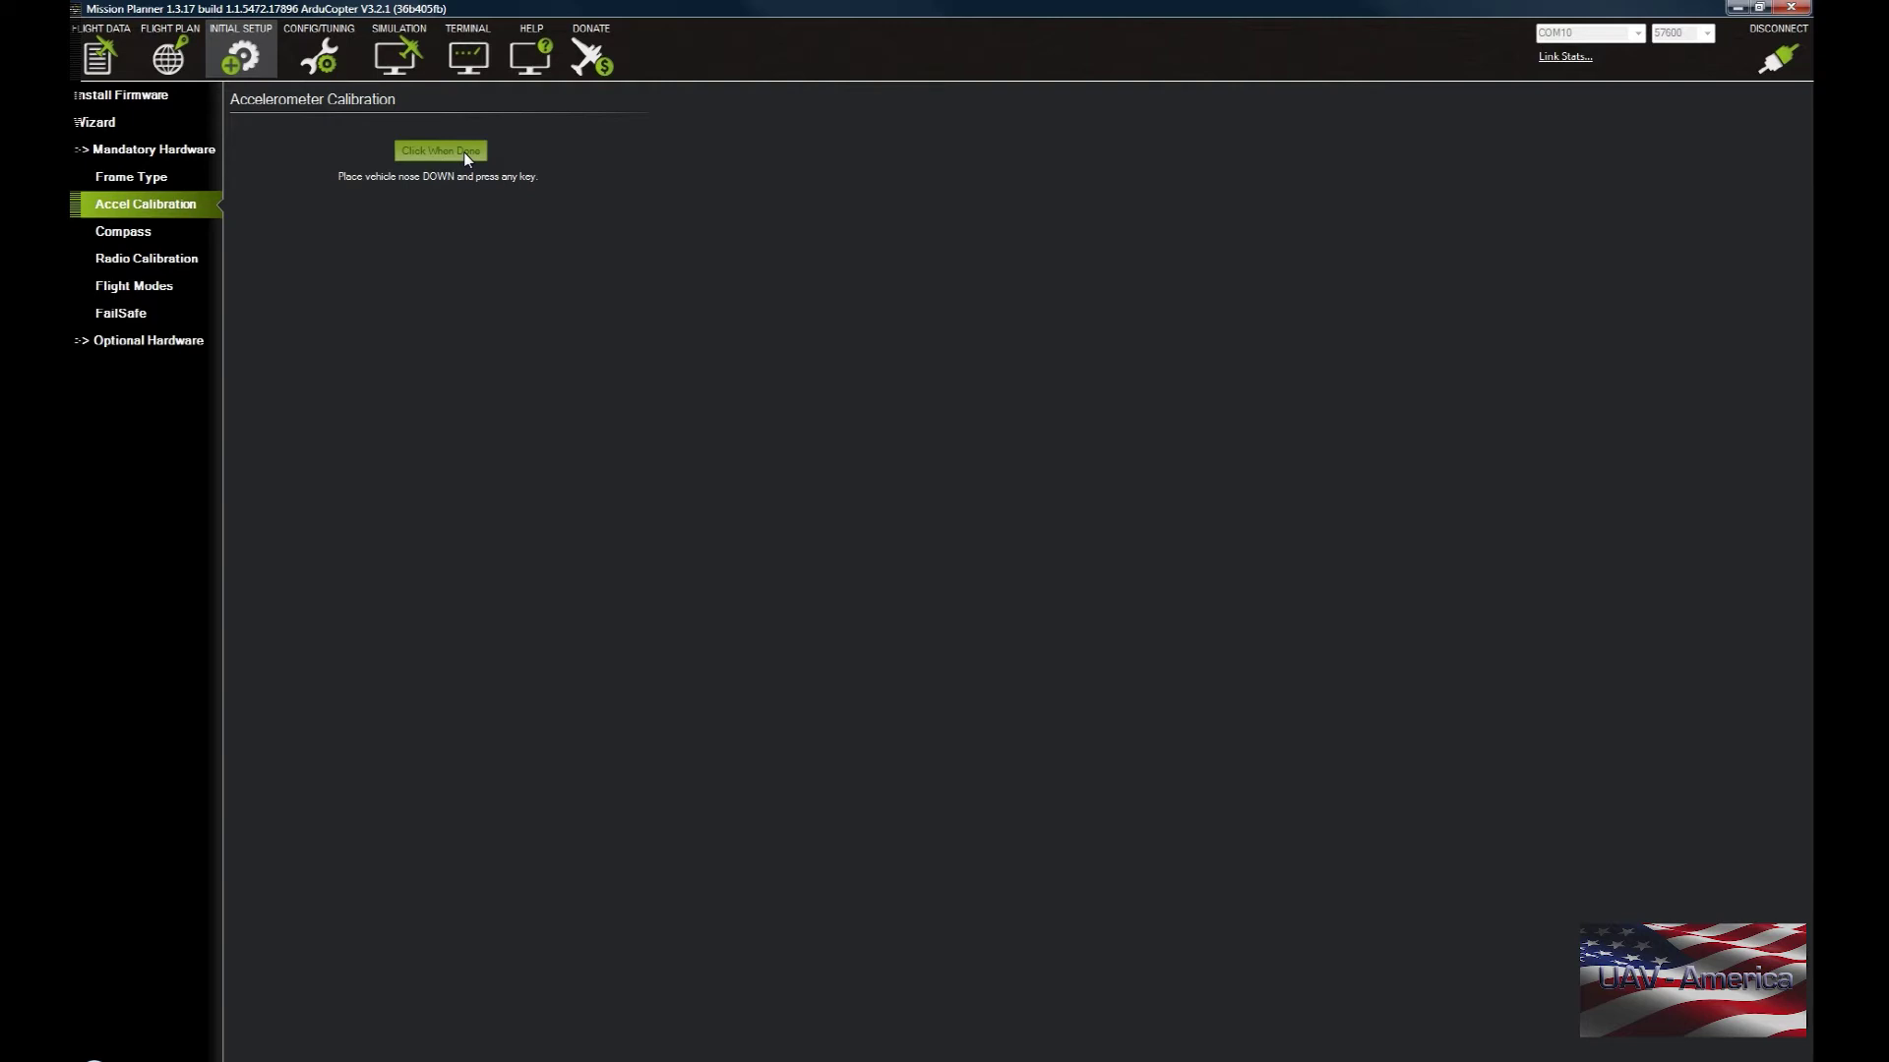
click(468, 152)
click(467, 151)
click(465, 154)
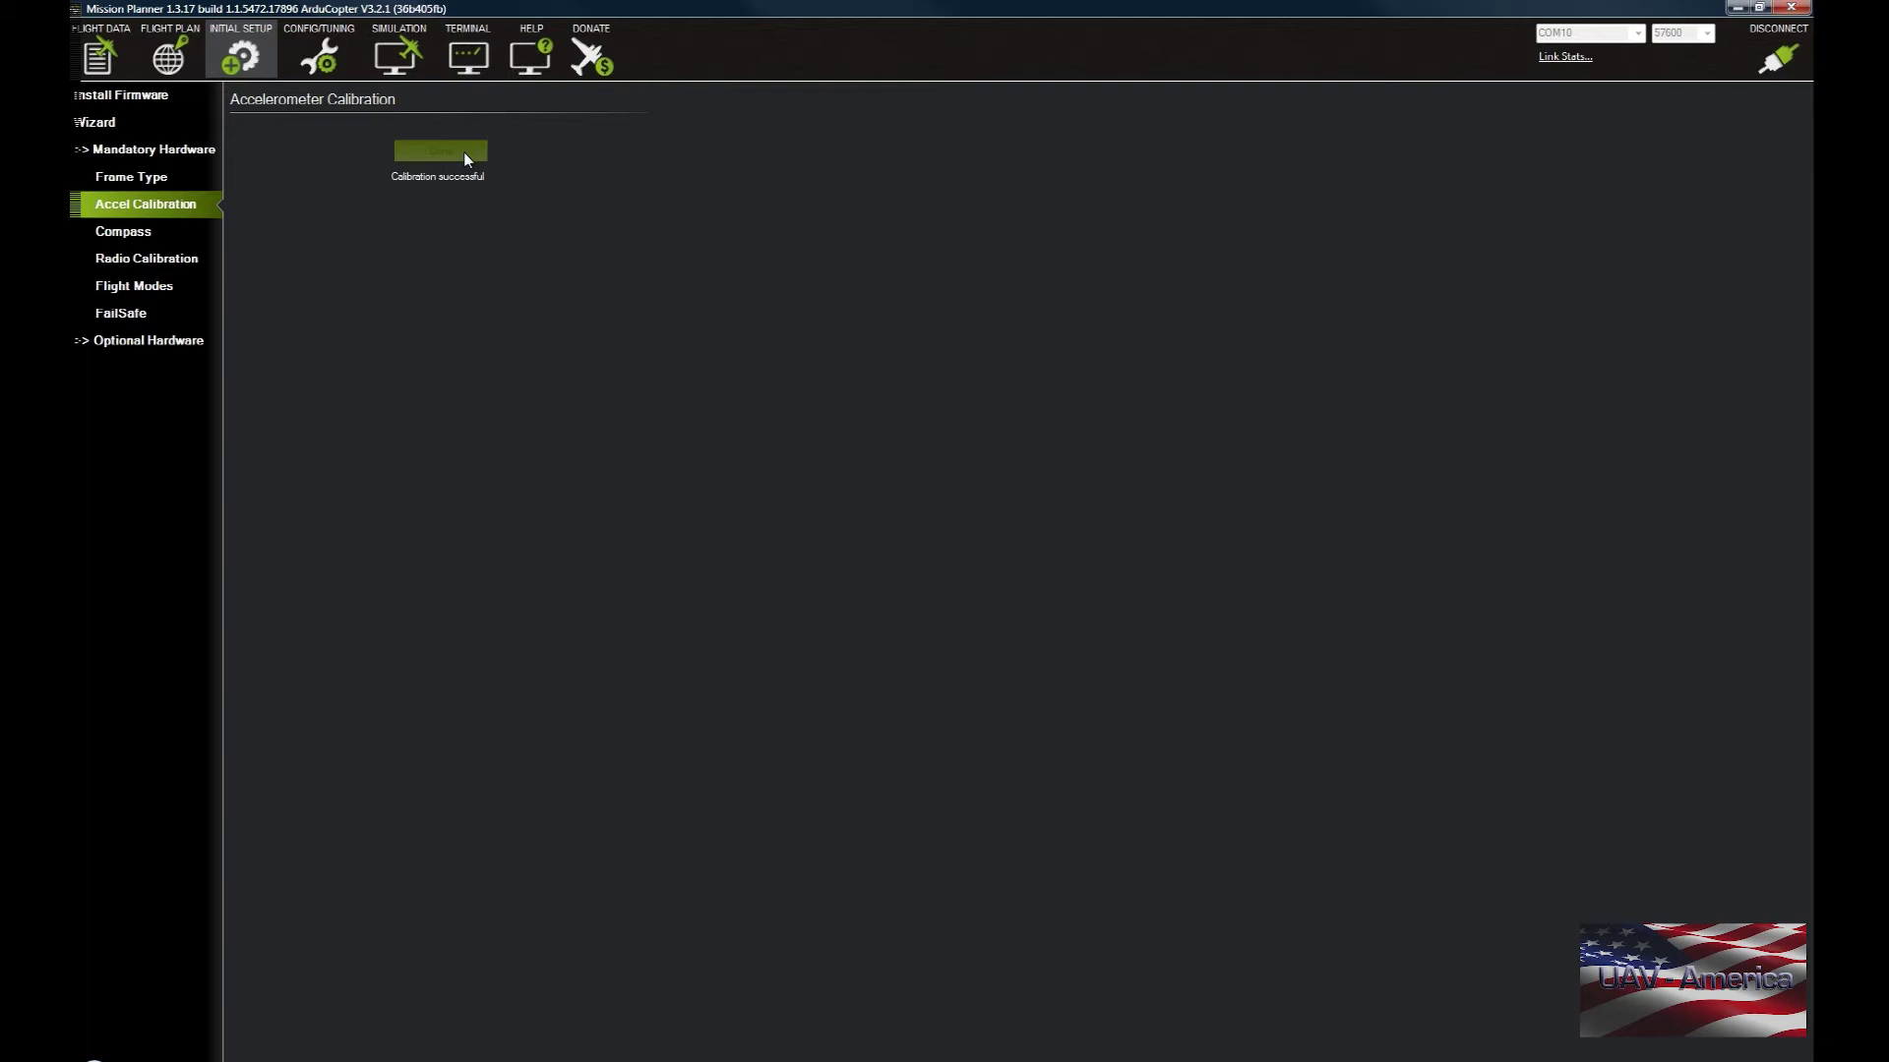
Set Pixhawk/PX4 compass orientation and run live calibration, saving offsets 137 79 107.
click(135, 232)
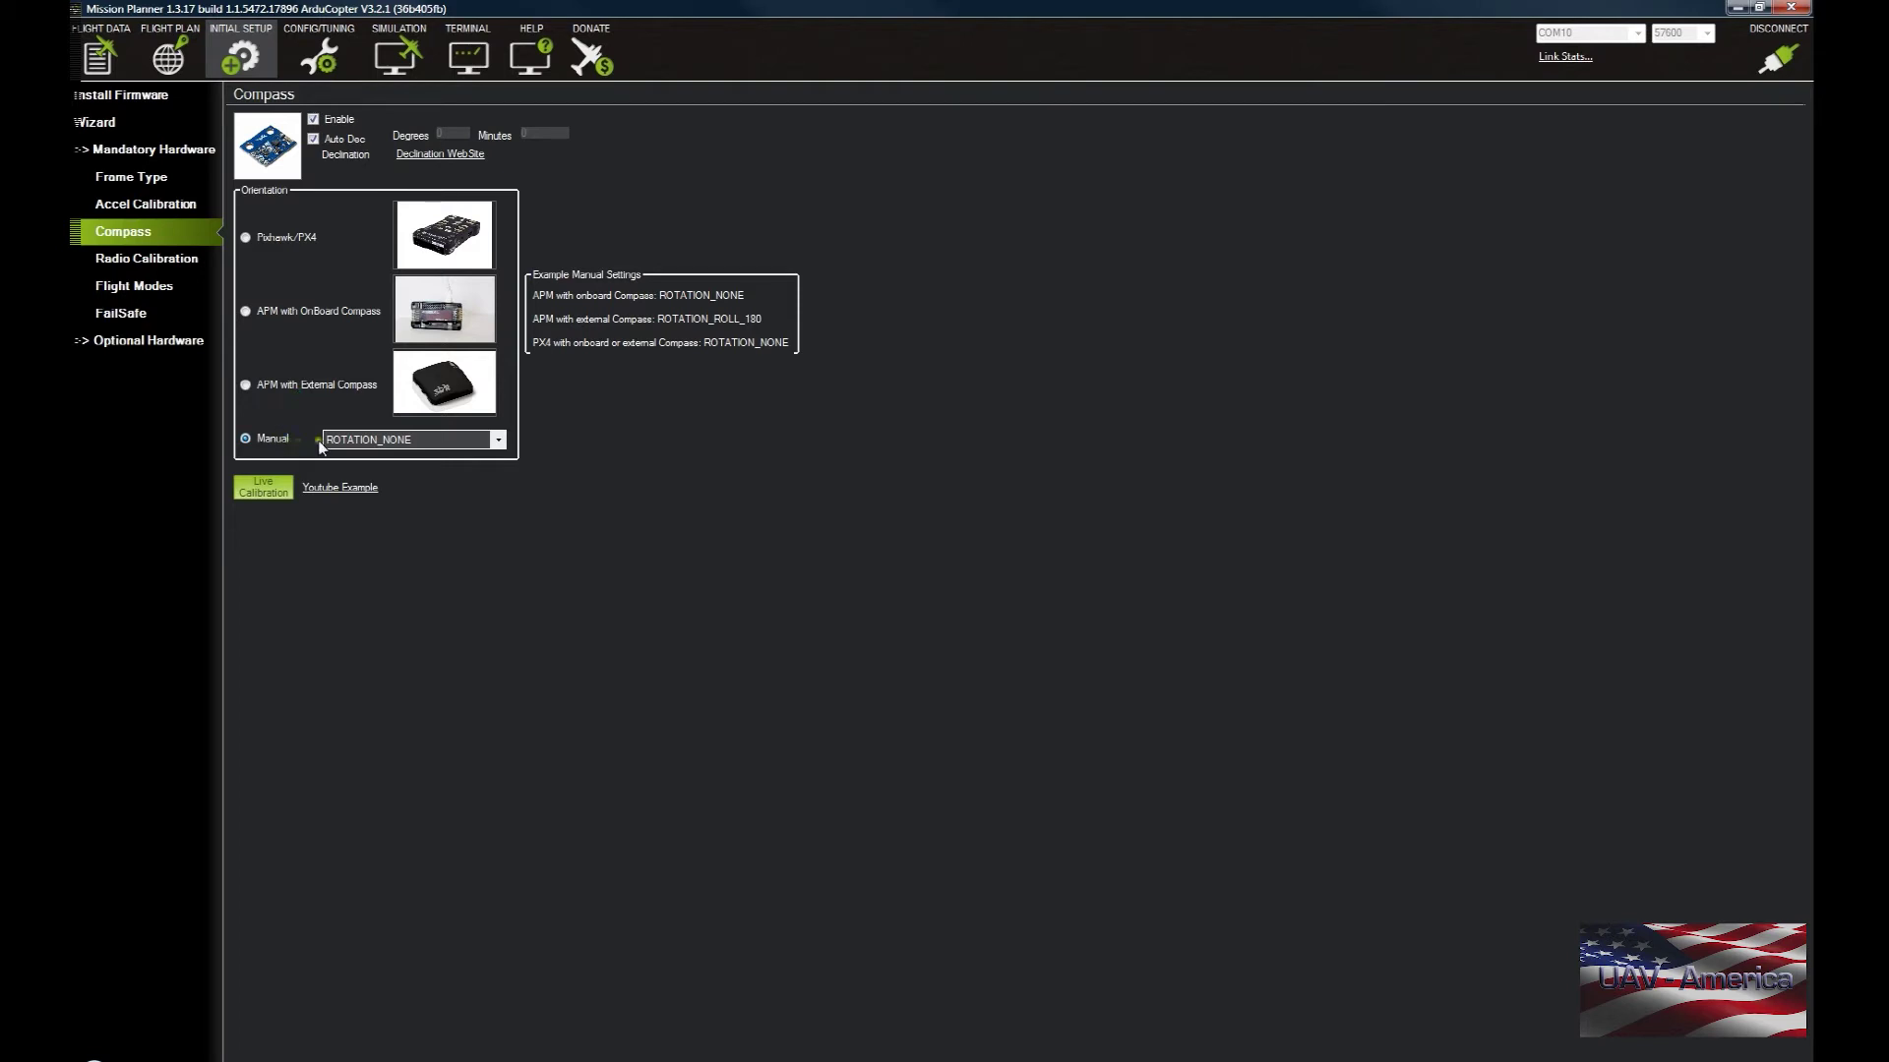
click(280, 241)
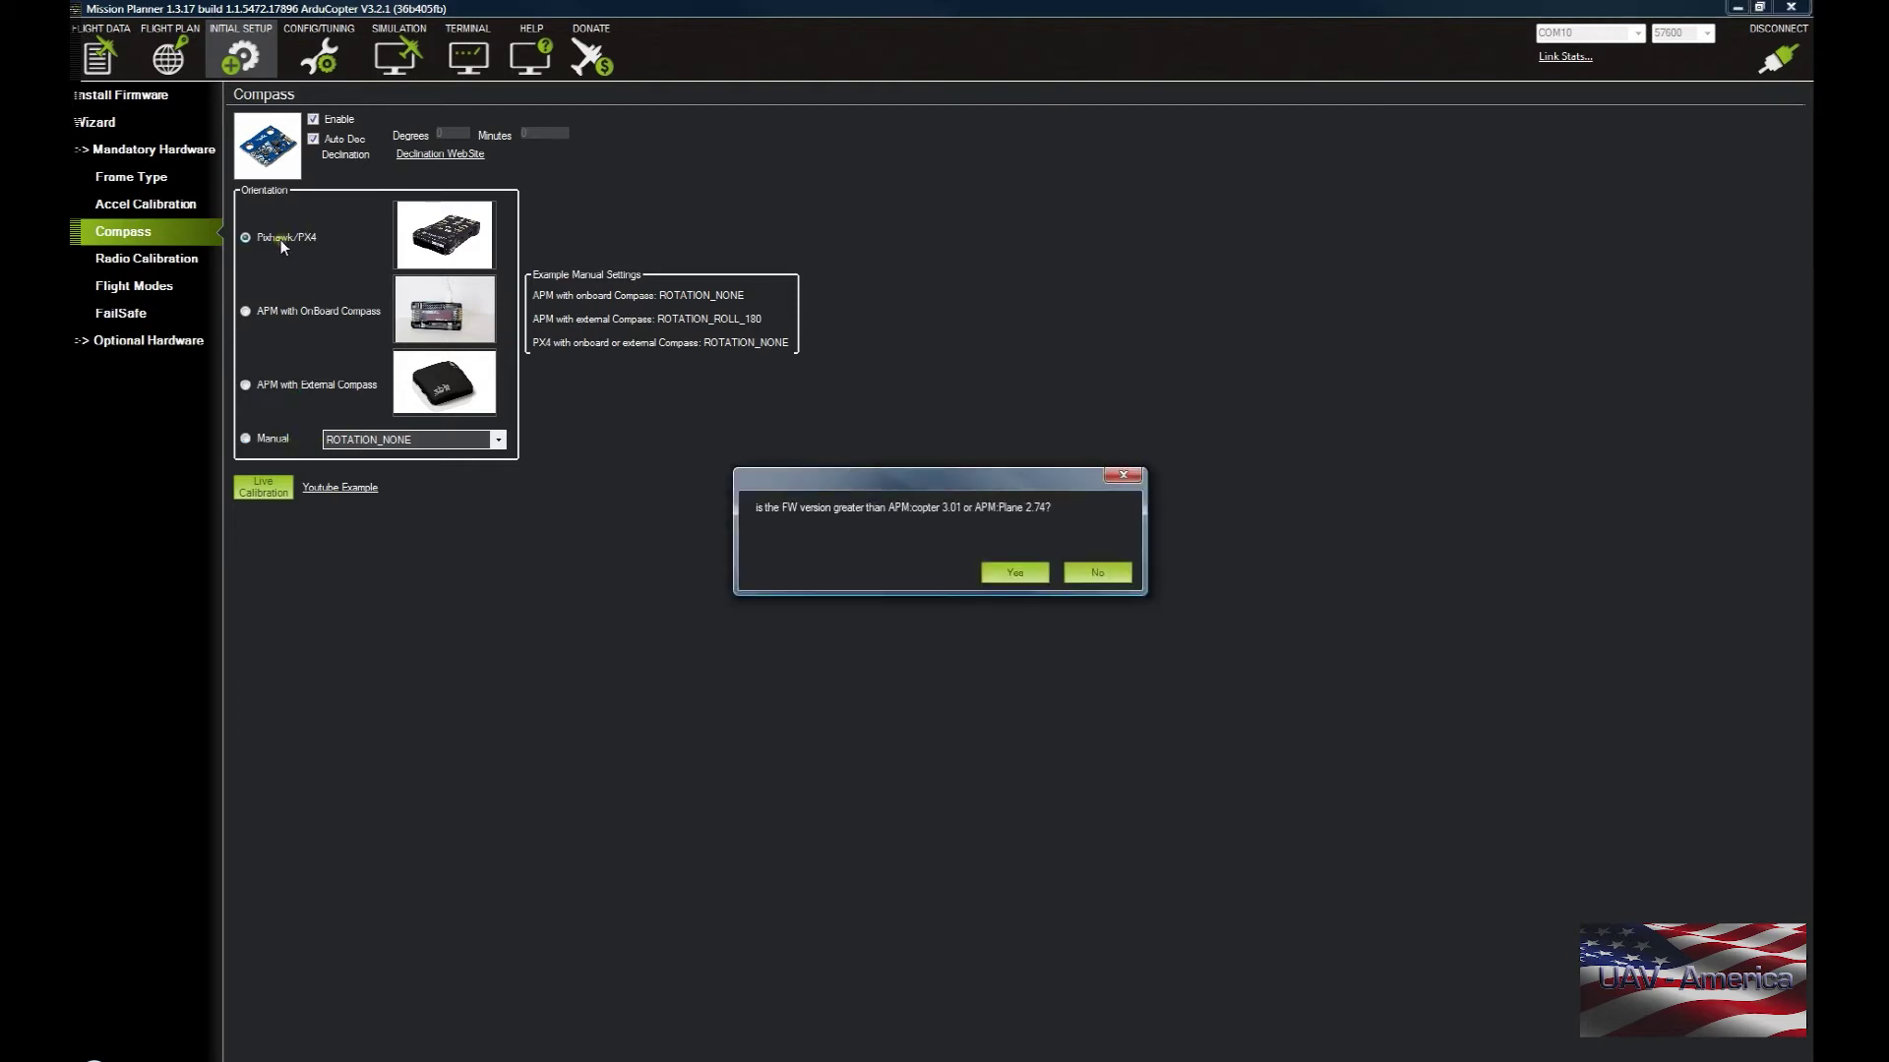
click(1021, 577)
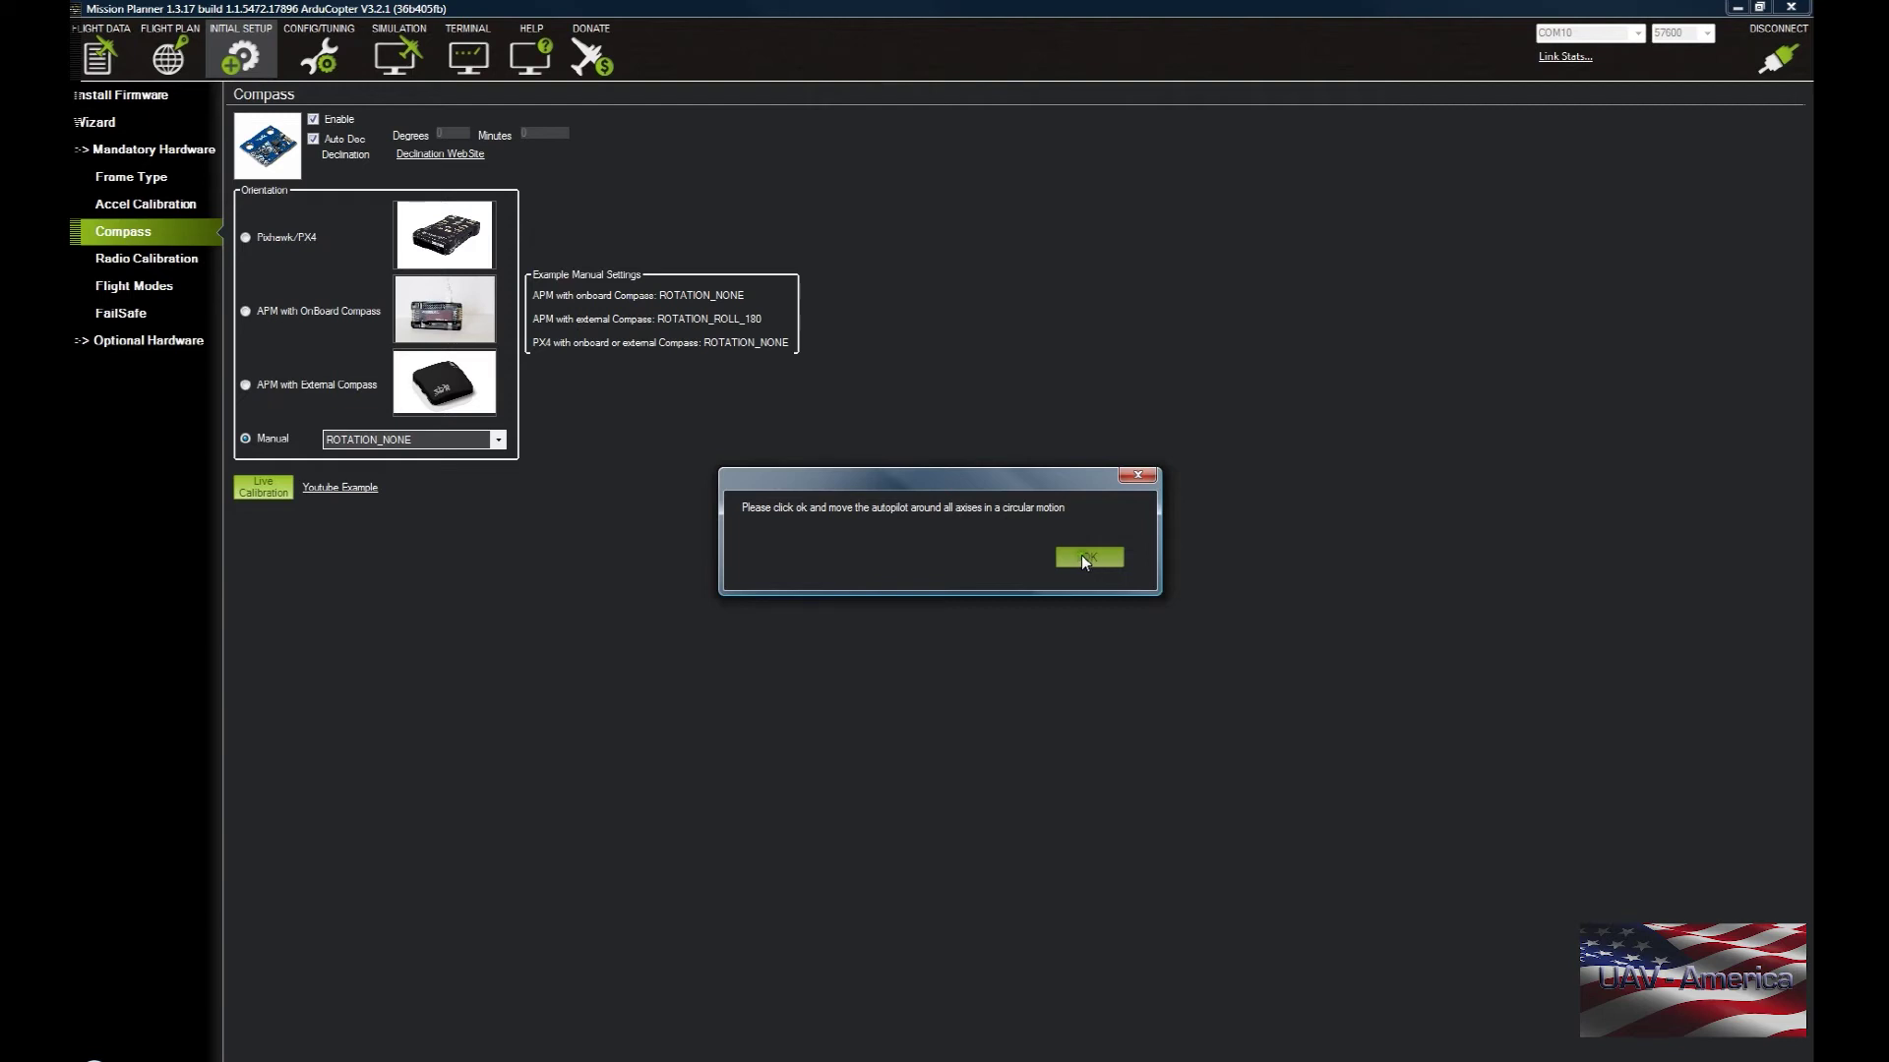
click(1085, 558)
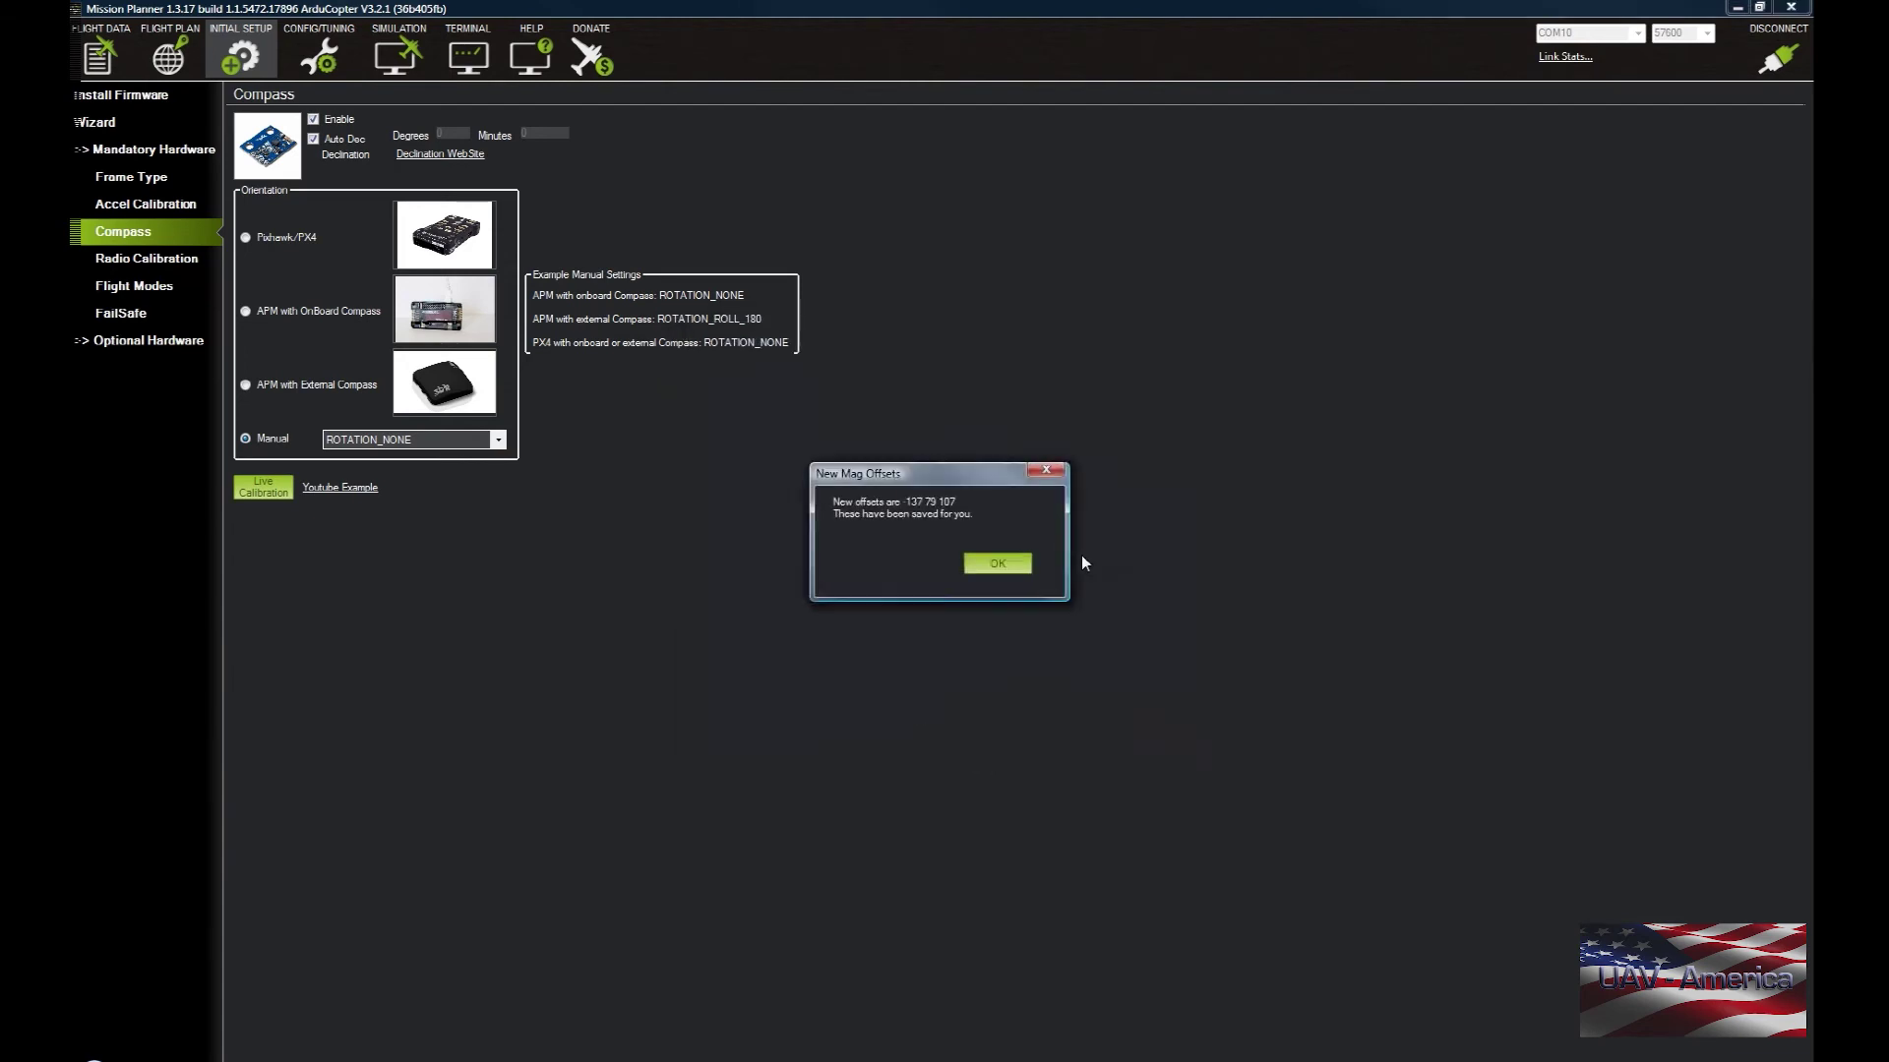
Acknowledge the saved offsets for both compasses, including compass2 offsets 118 294 343.
click(1000, 561)
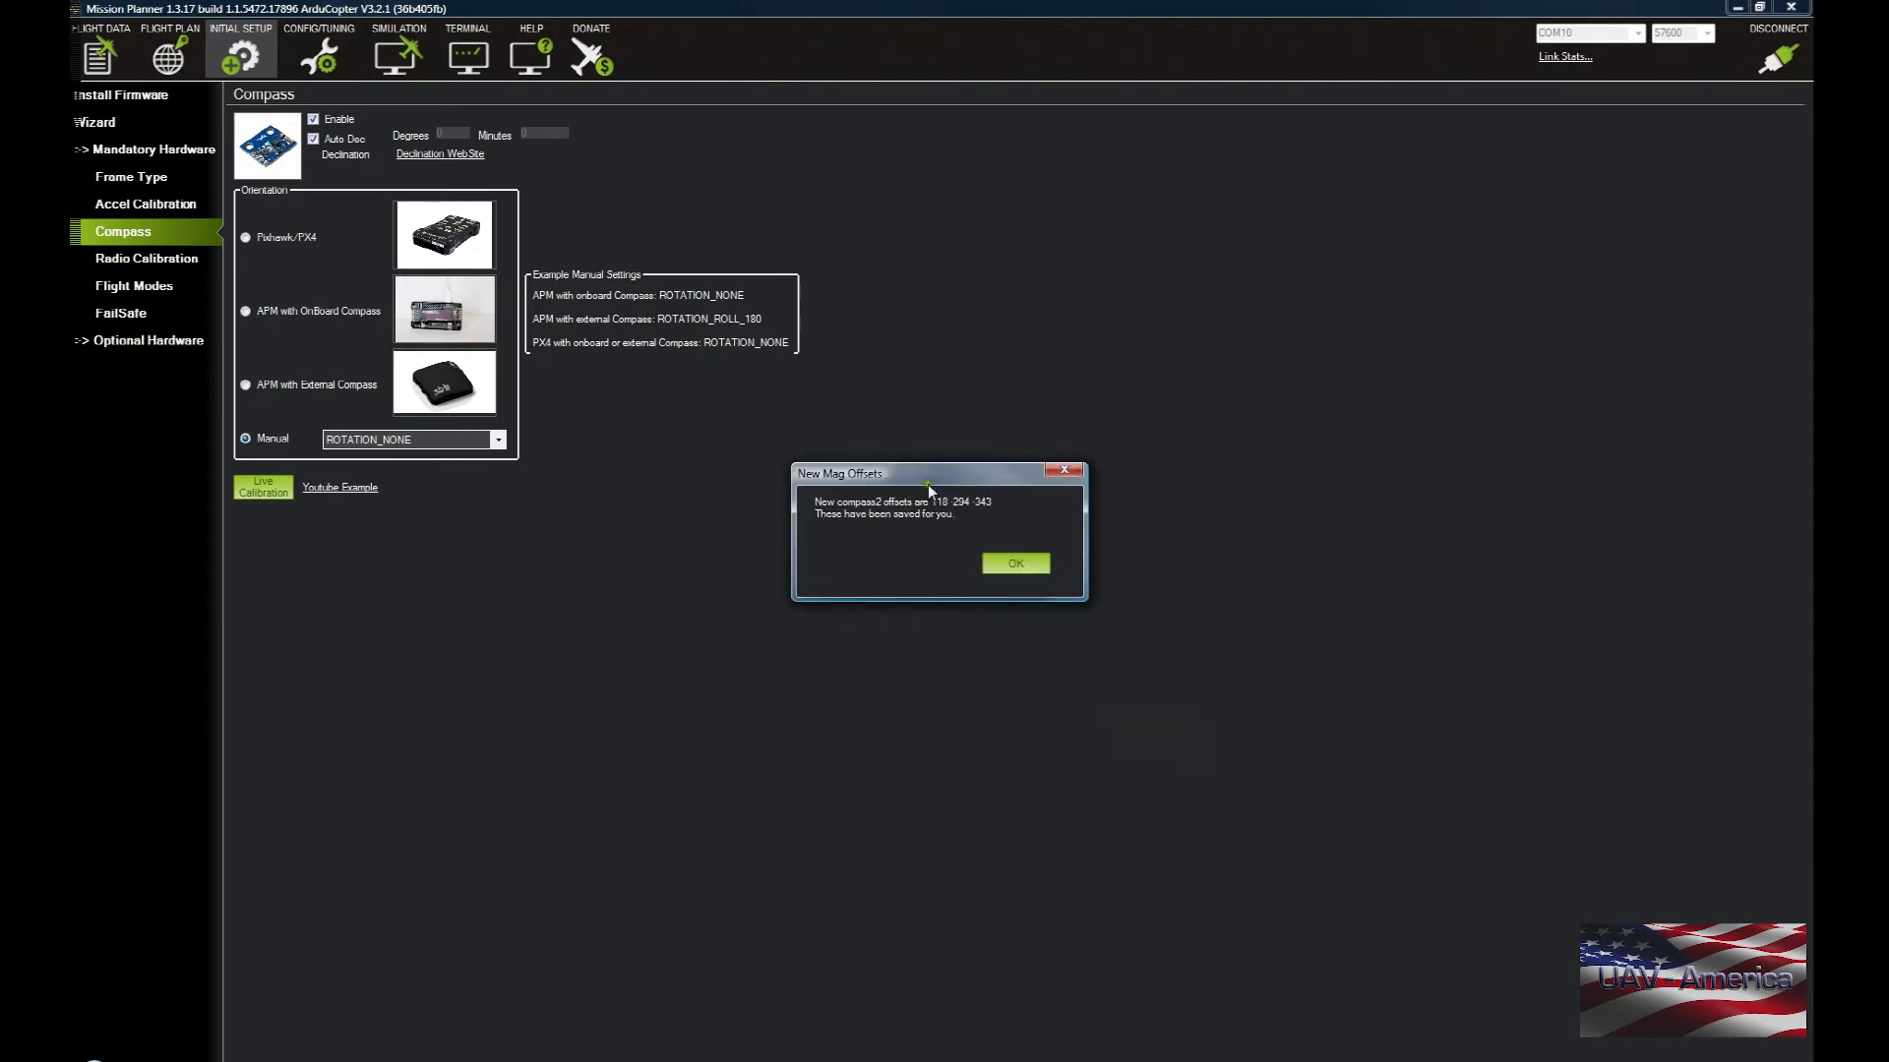
click(1004, 560)
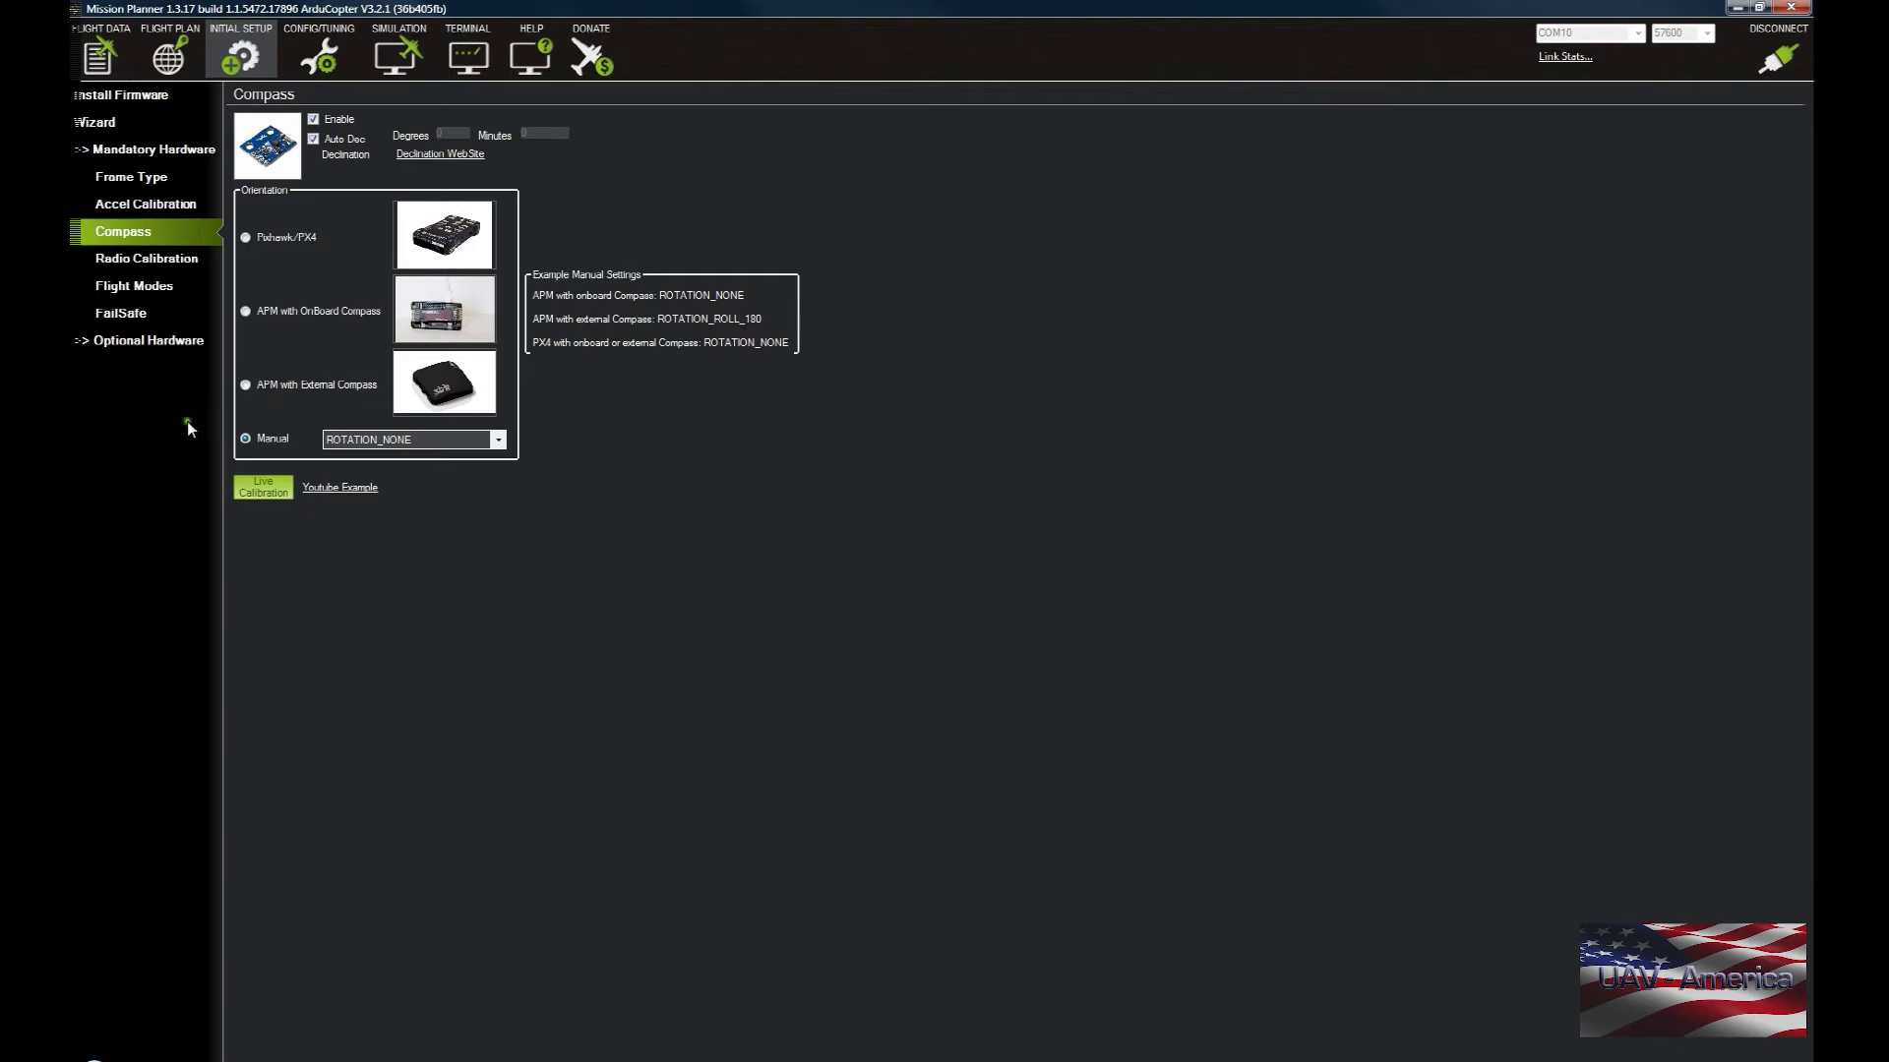
Start radio calibration from the Radio Calibration page and accept the transmitter and props warning.
click(136, 257)
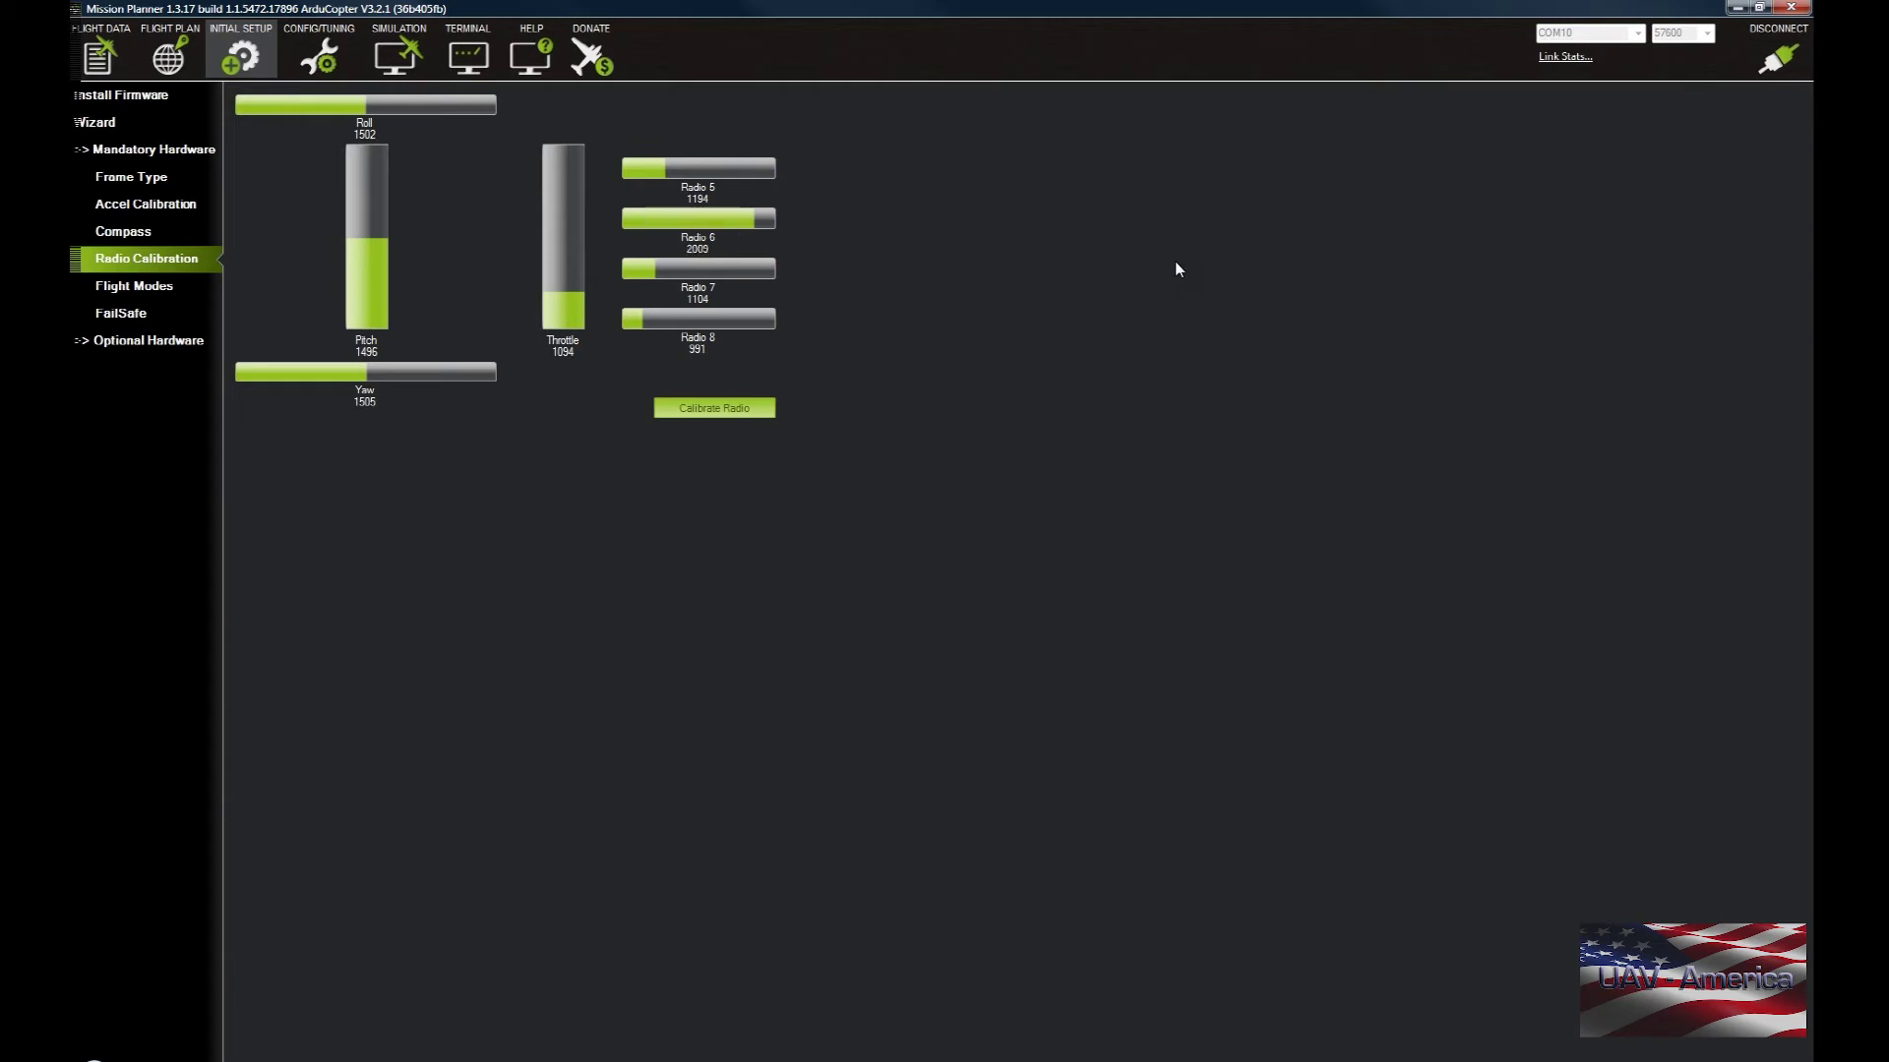
click(705, 409)
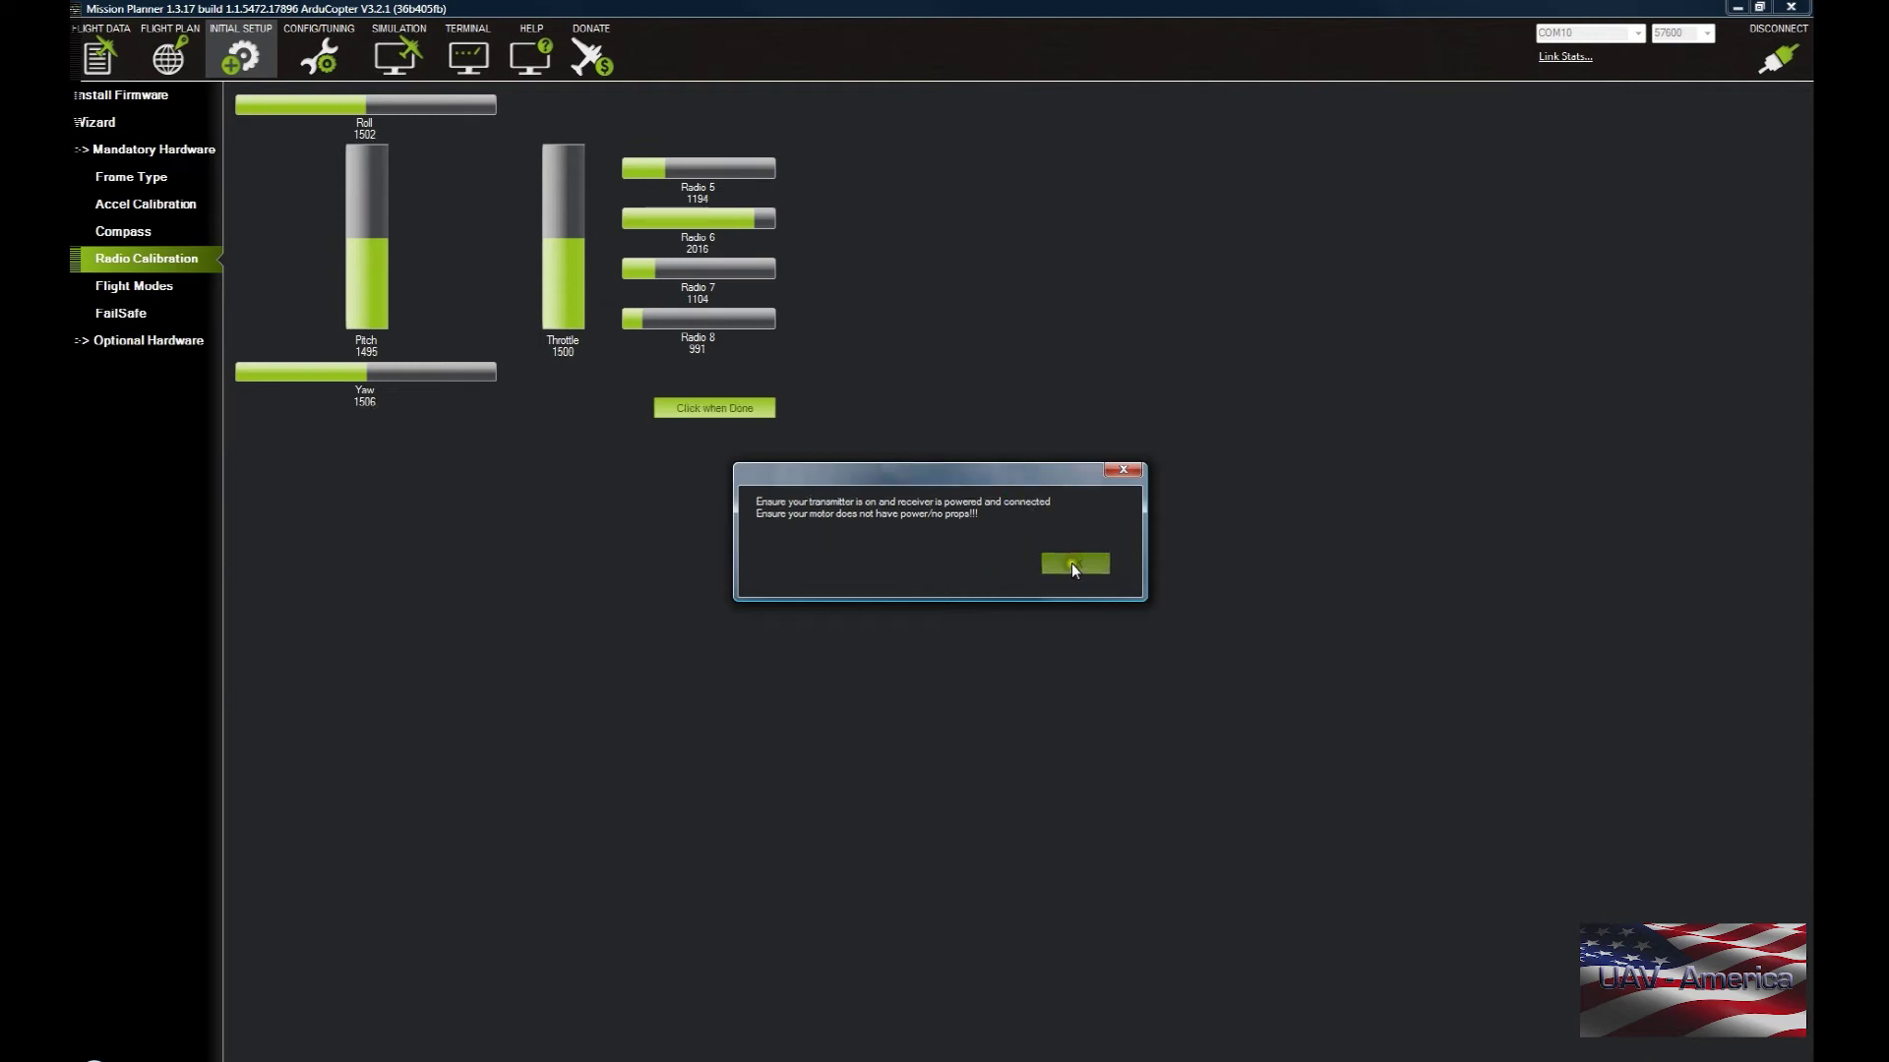
click(1071, 565)
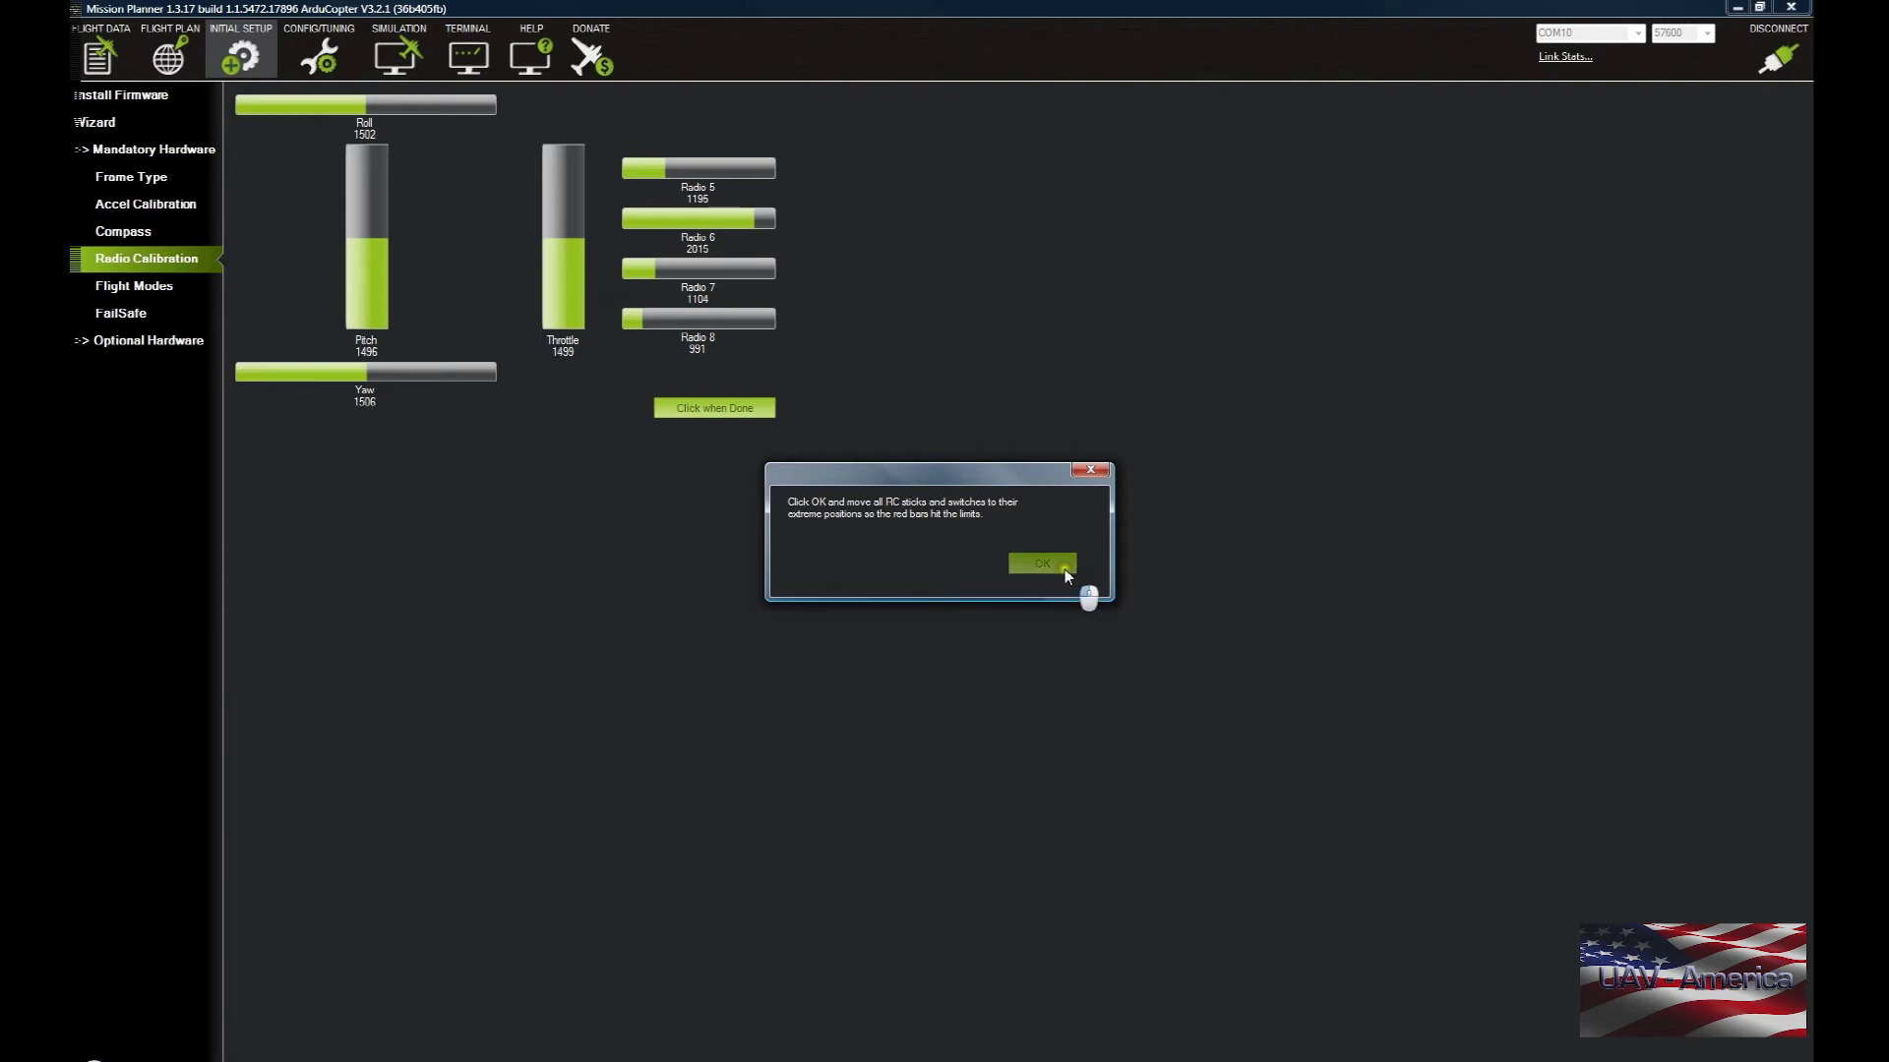
Record every radio channel's minimum and maximum and confirm the detected-ranges summary.
click(1065, 568)
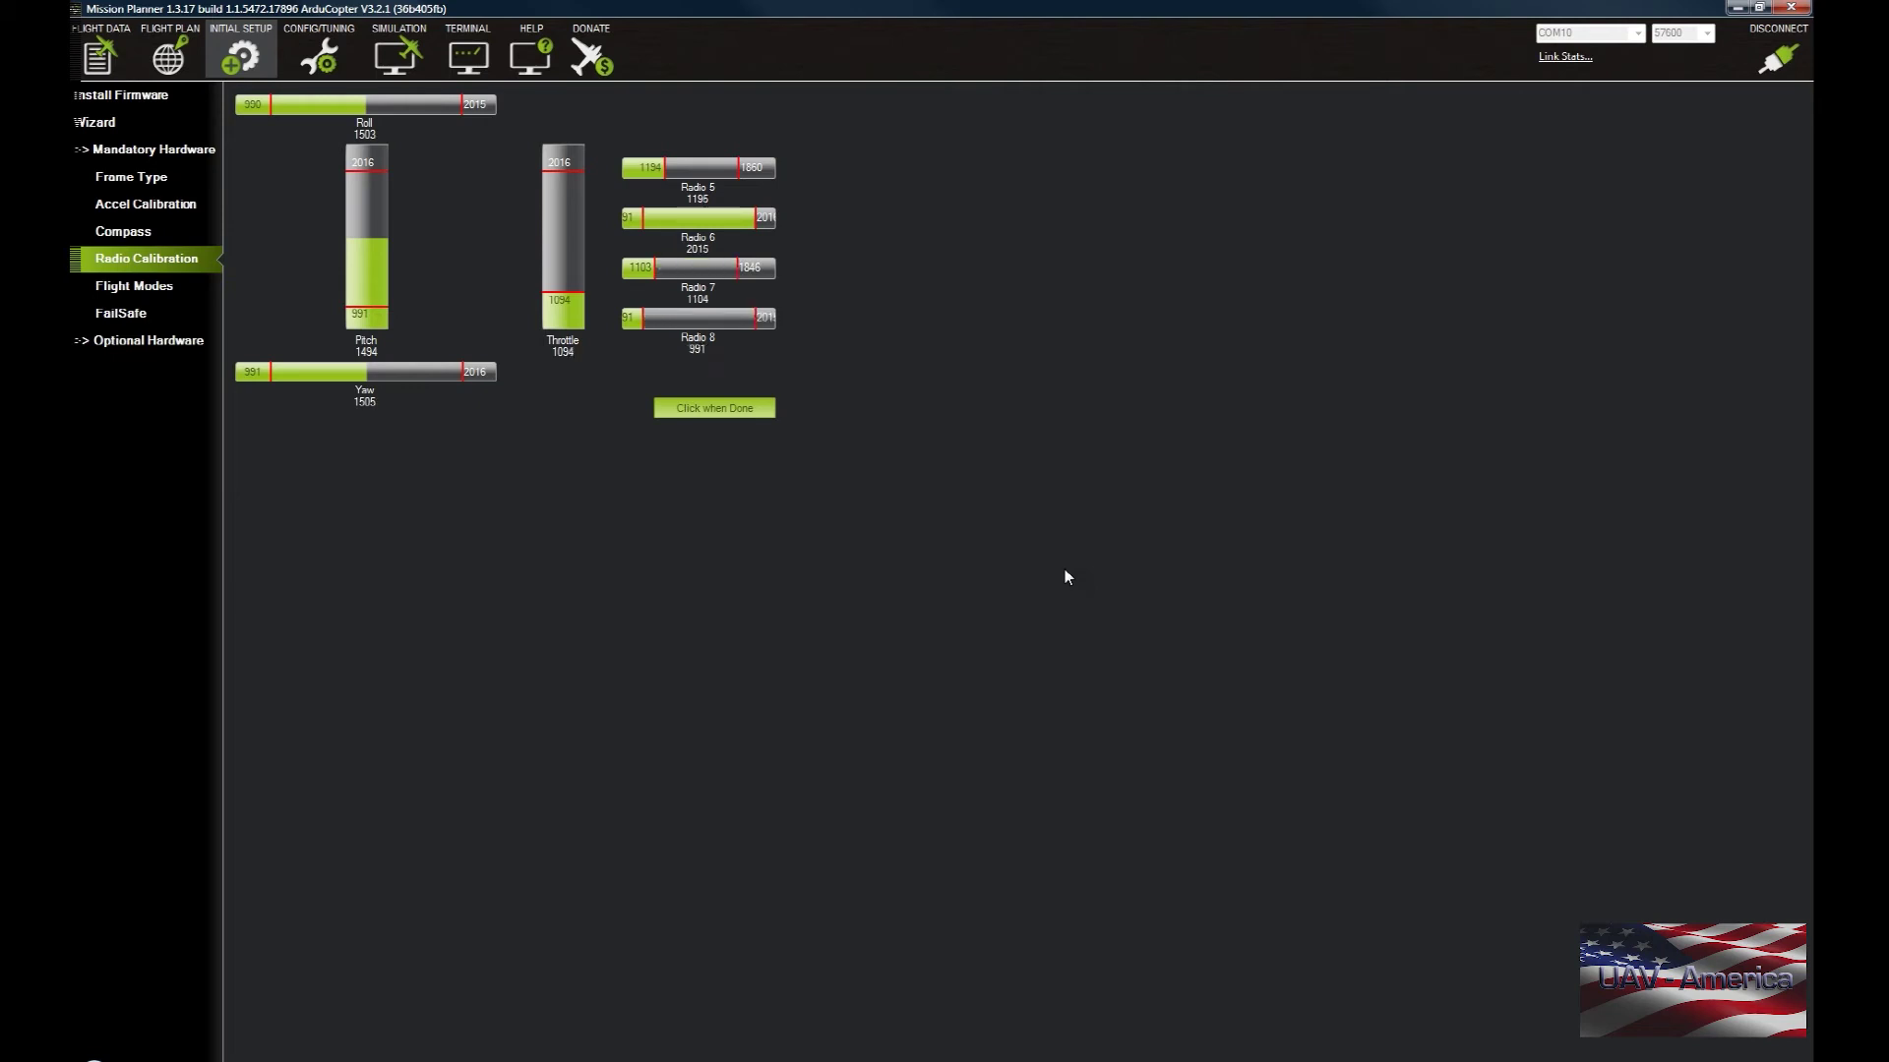
click(763, 413)
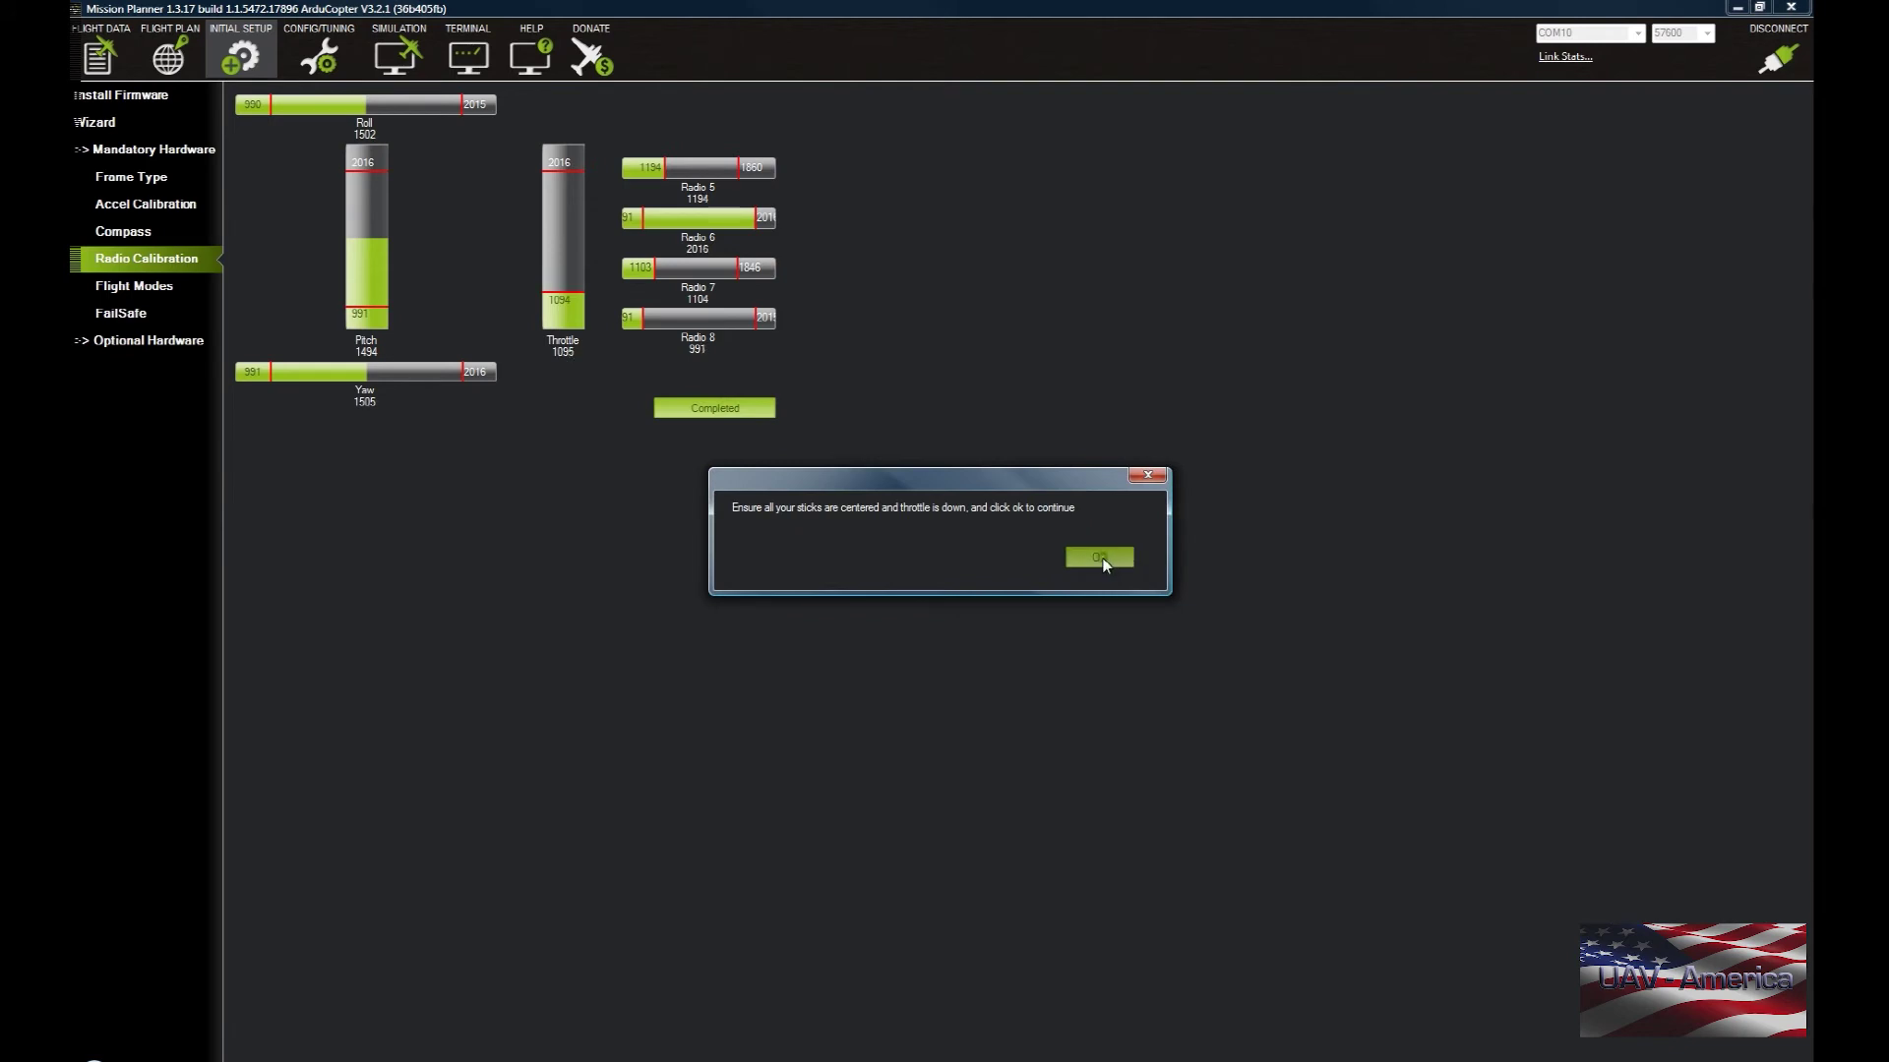
click(1104, 559)
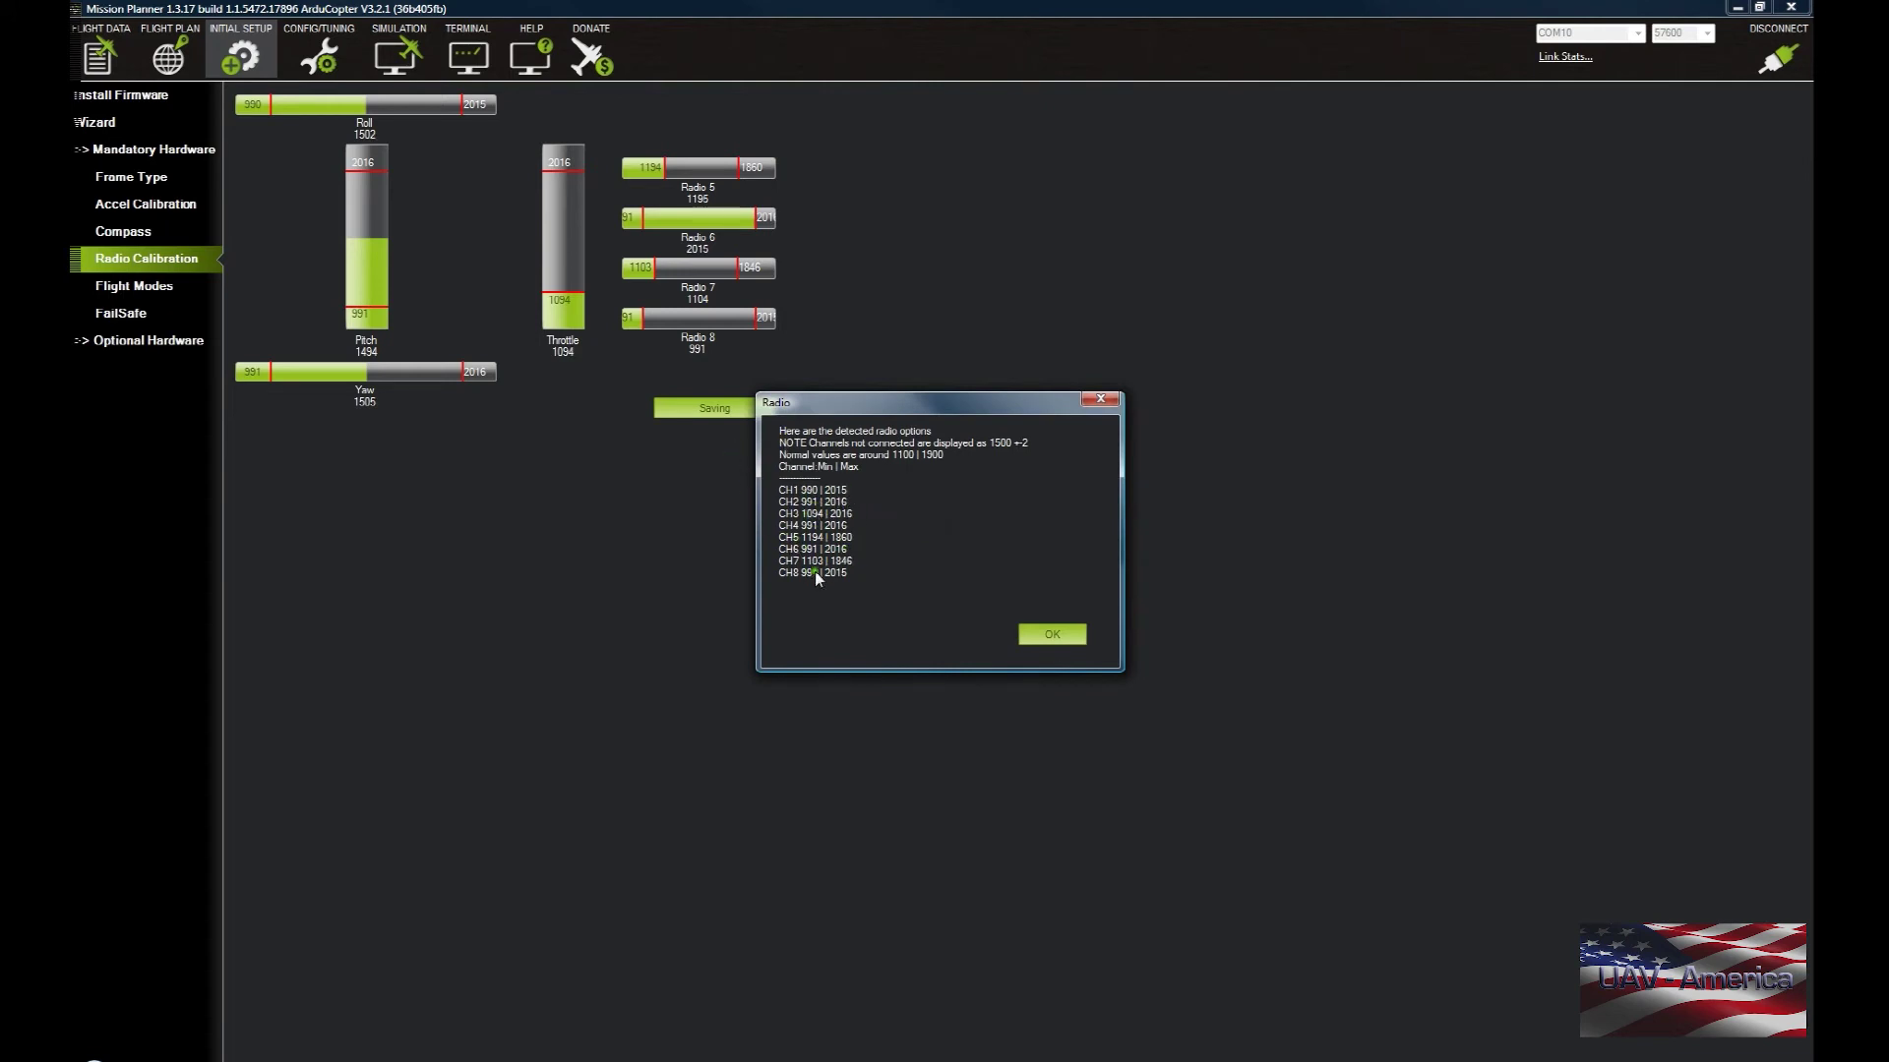
click(1051, 634)
click(156, 287)
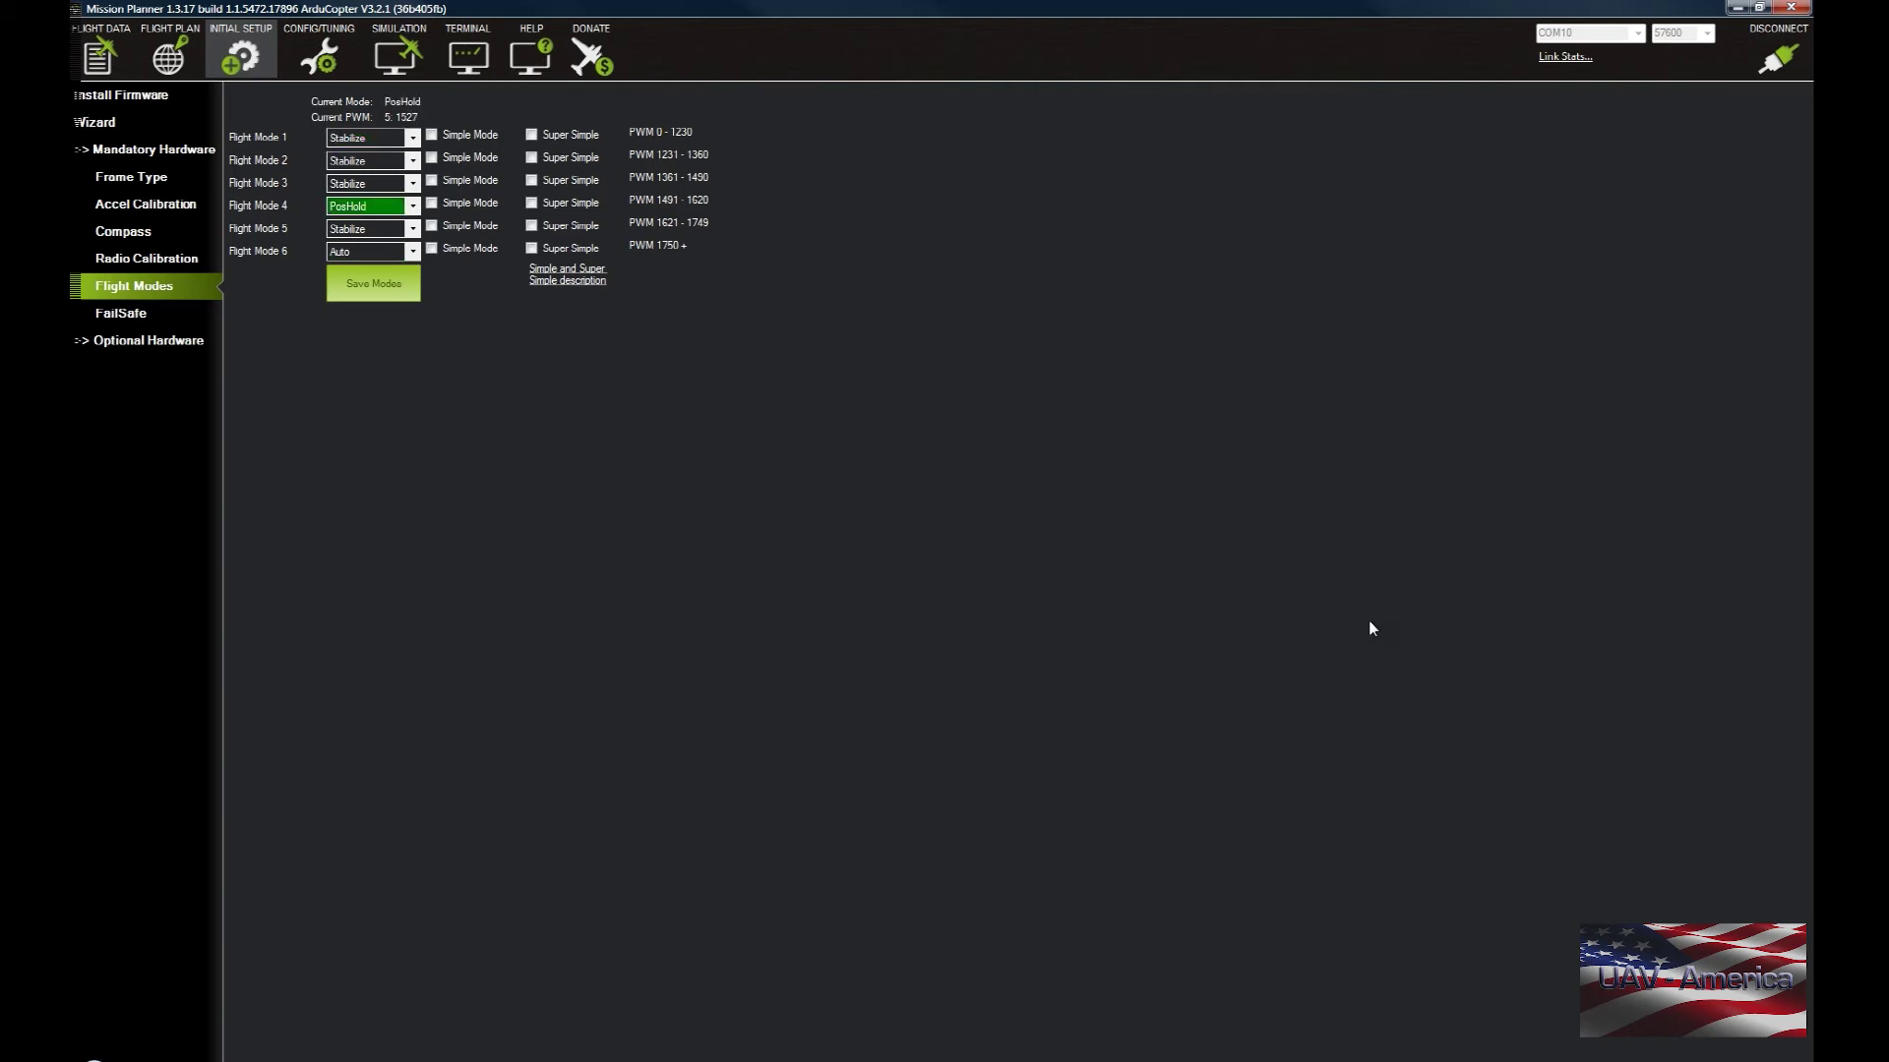
Keep Flight Mode 6 on Auto, with modes 1–3 and 5 Stabilize and 4 PosHold.
click(406, 252)
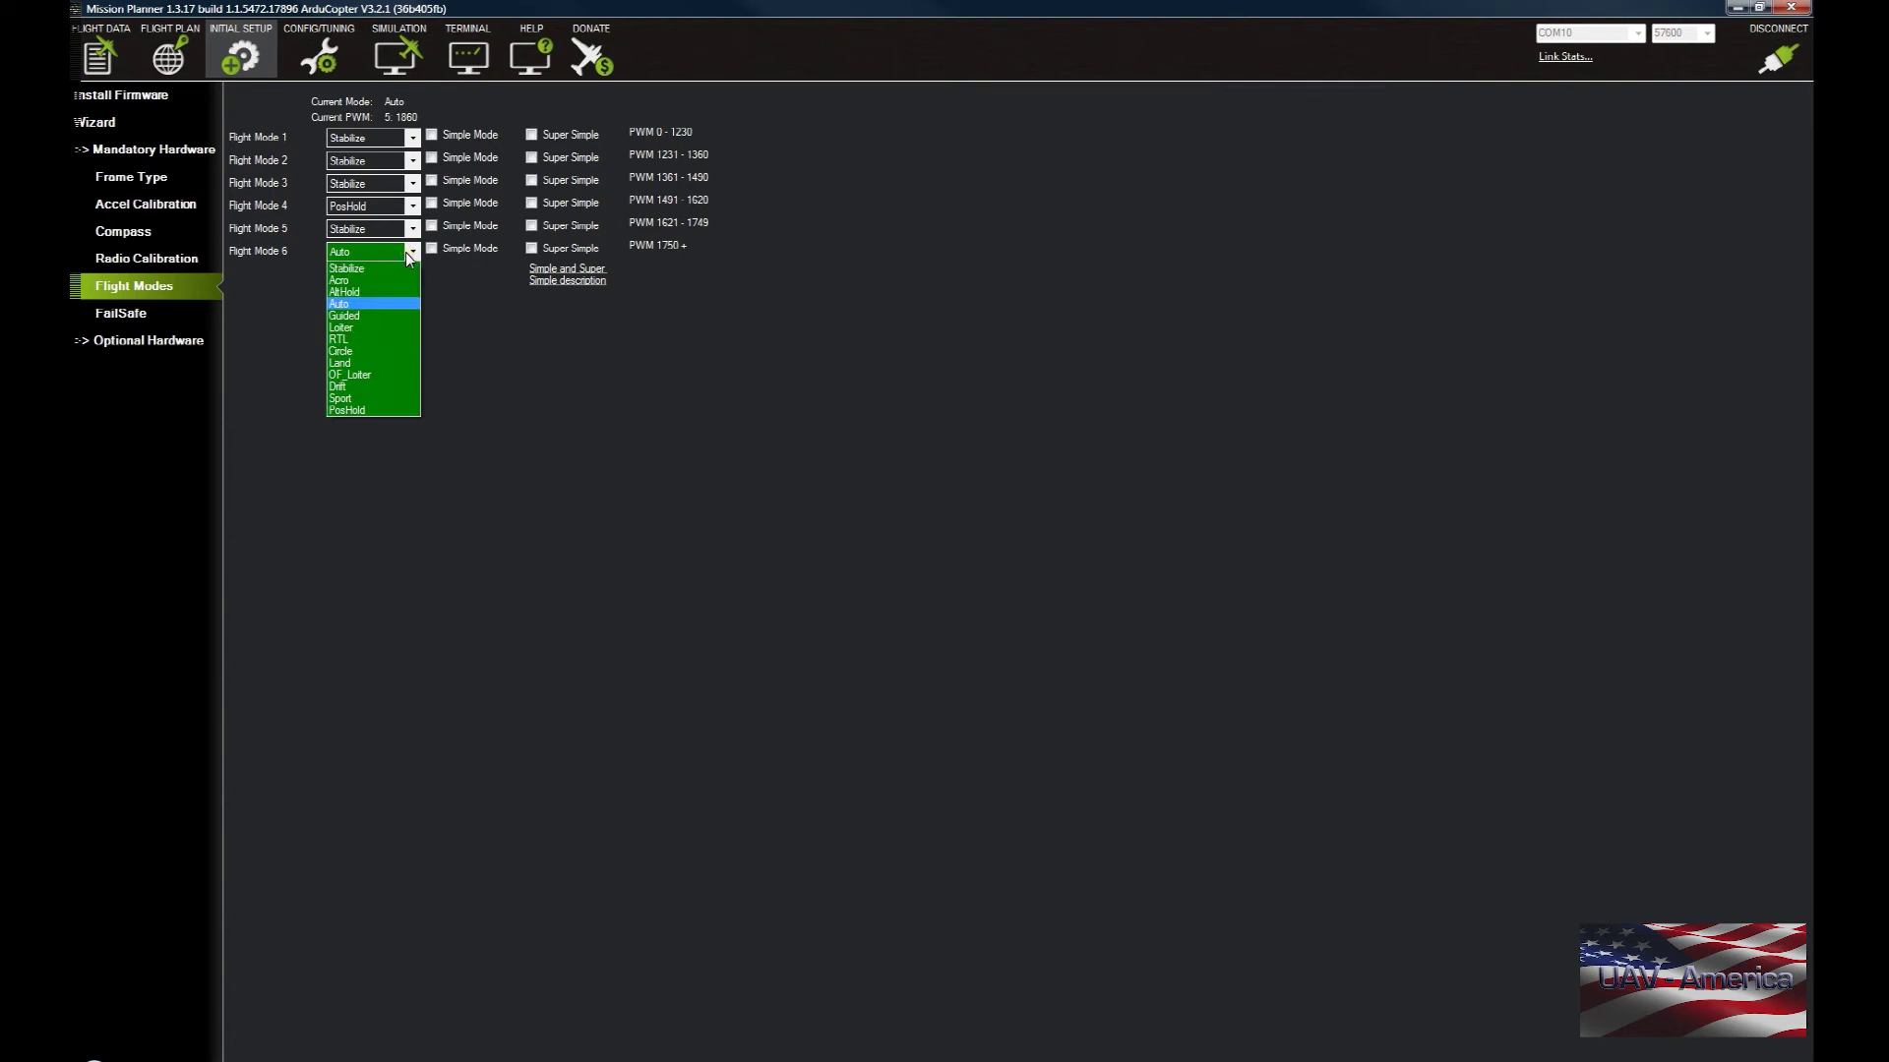
click(410, 254)
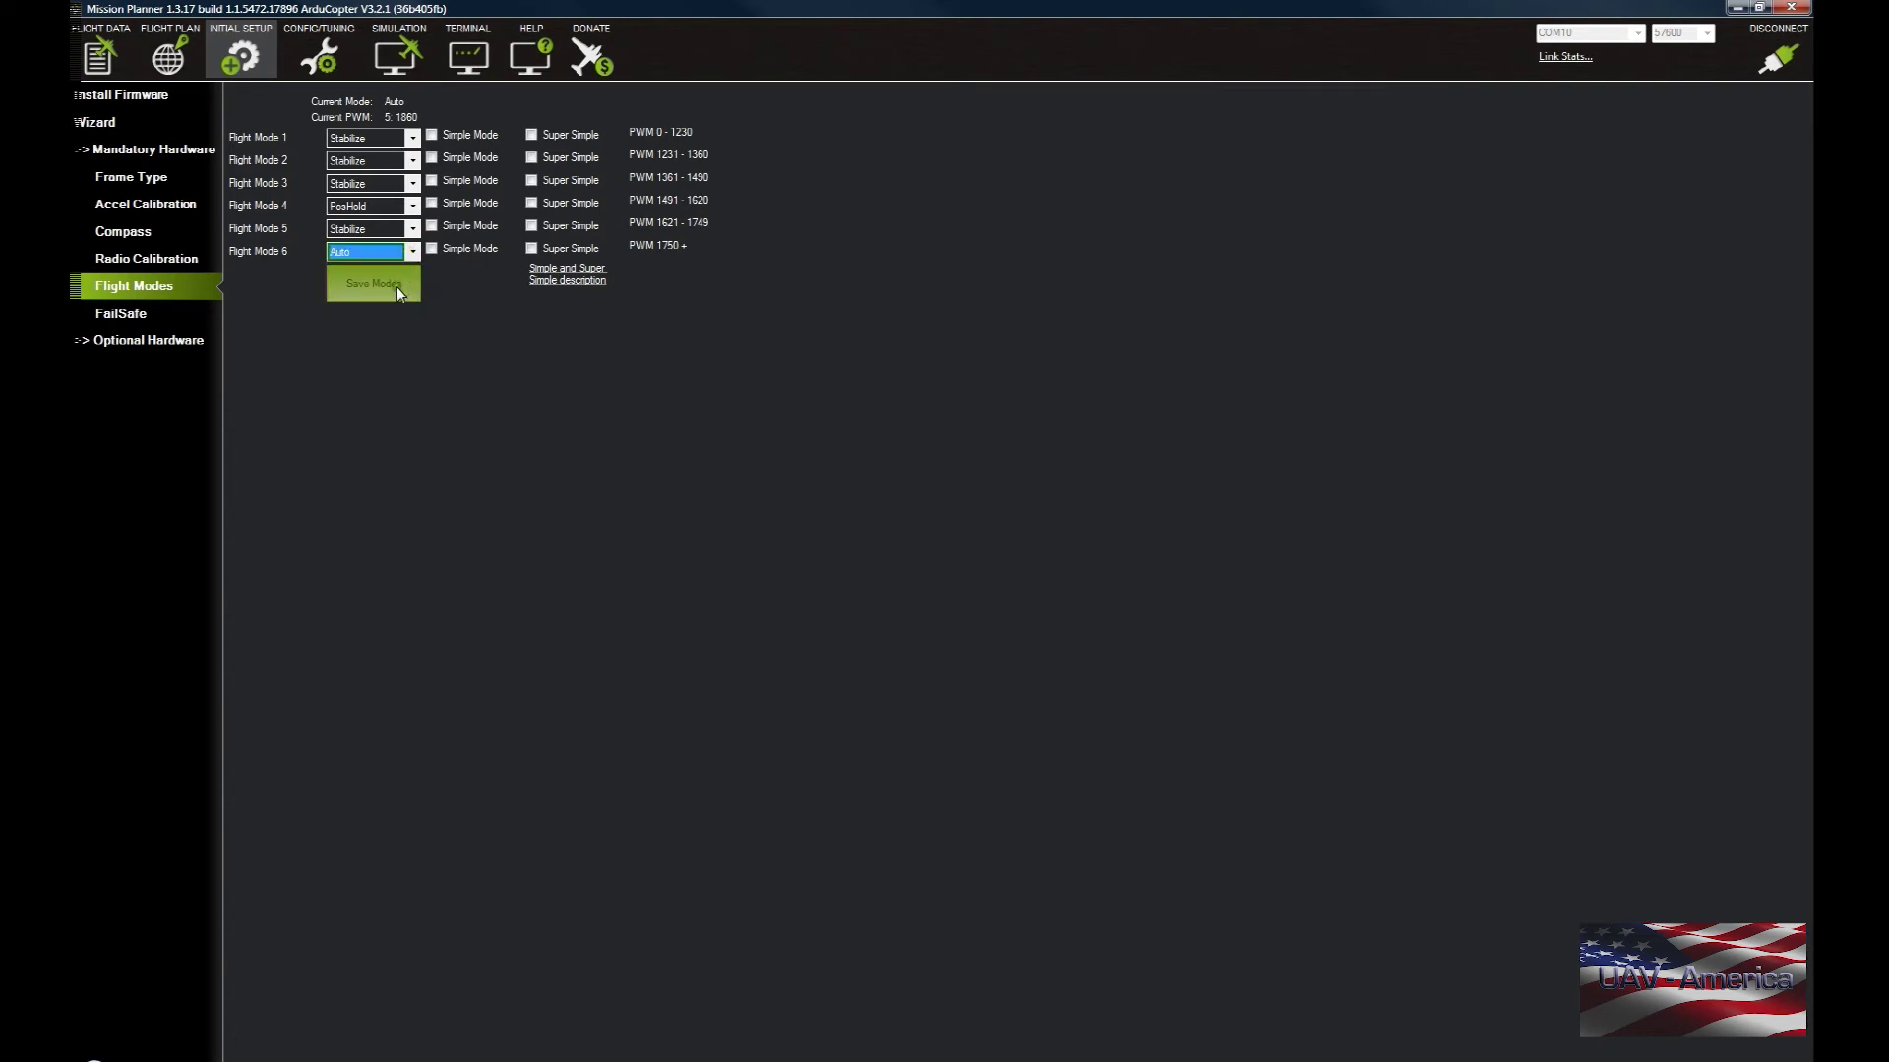
click(159, 318)
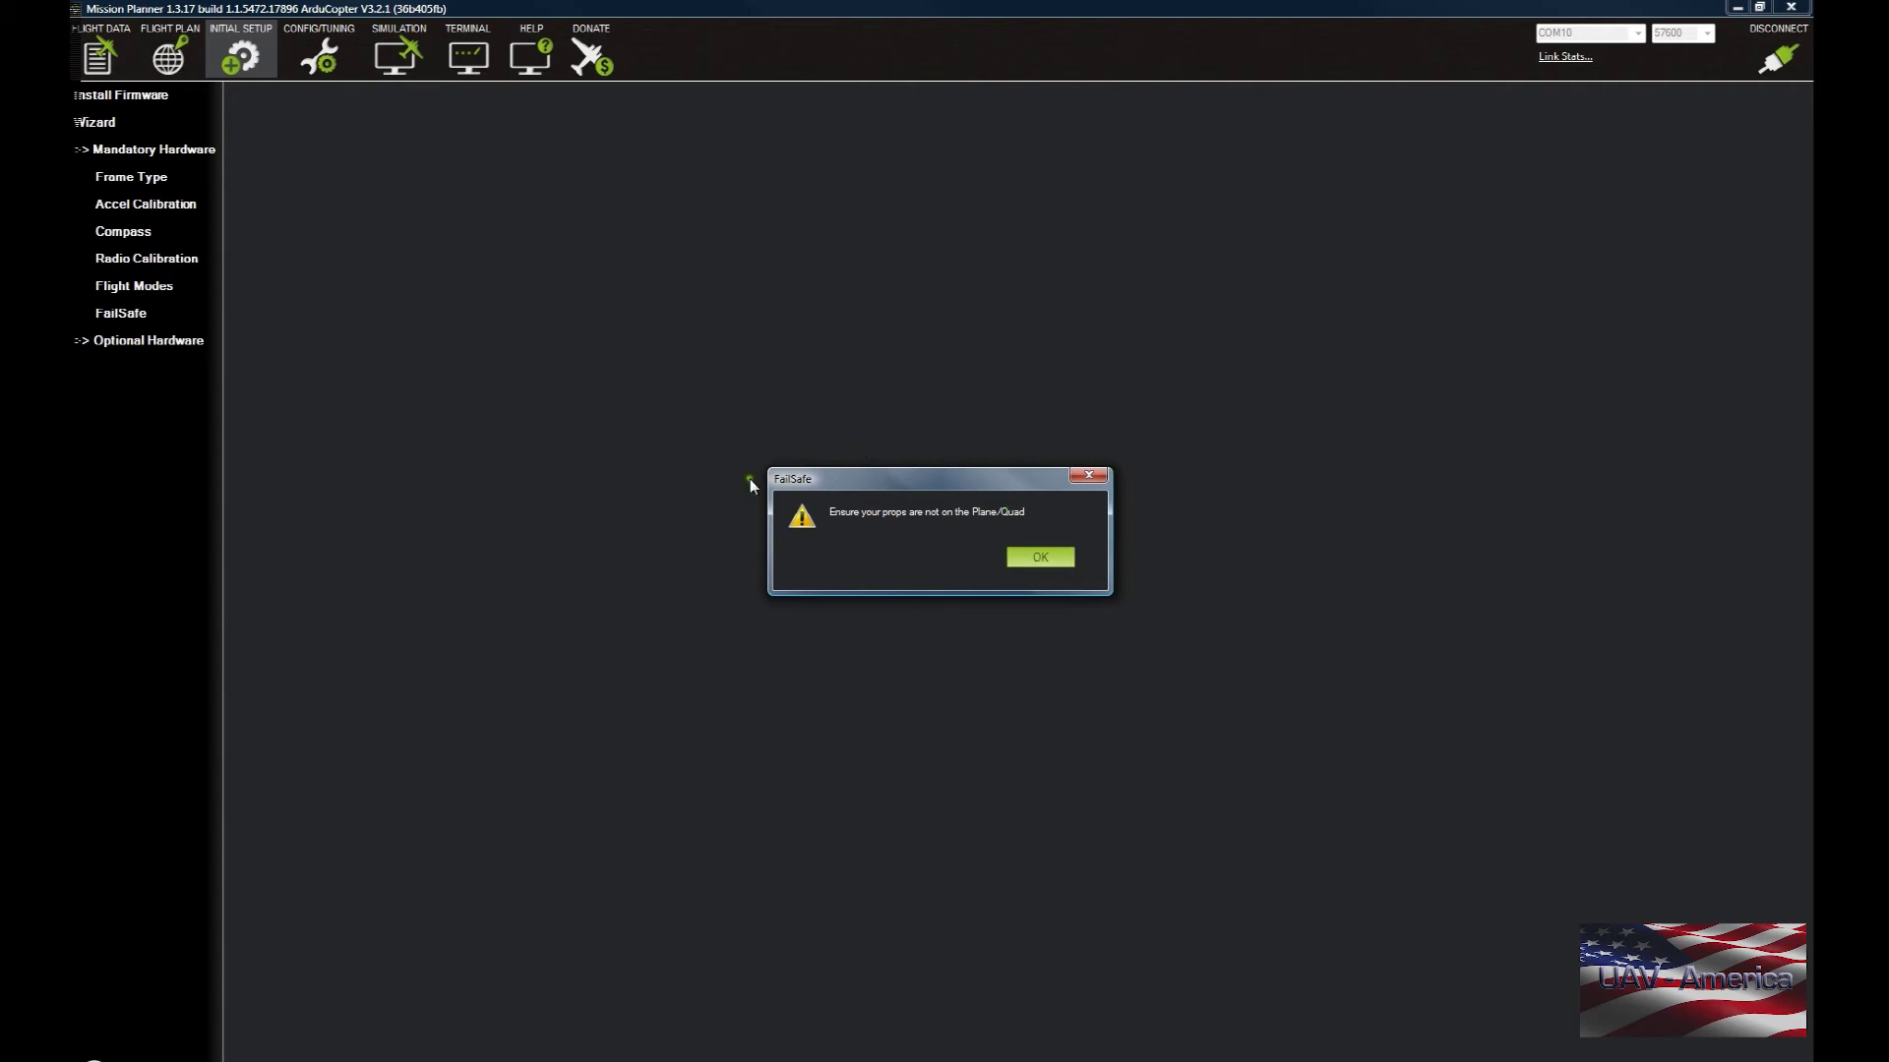
Acknowledge the props-off warning and keep RTL as the low-battery failsafe action at 13.5.
click(1041, 556)
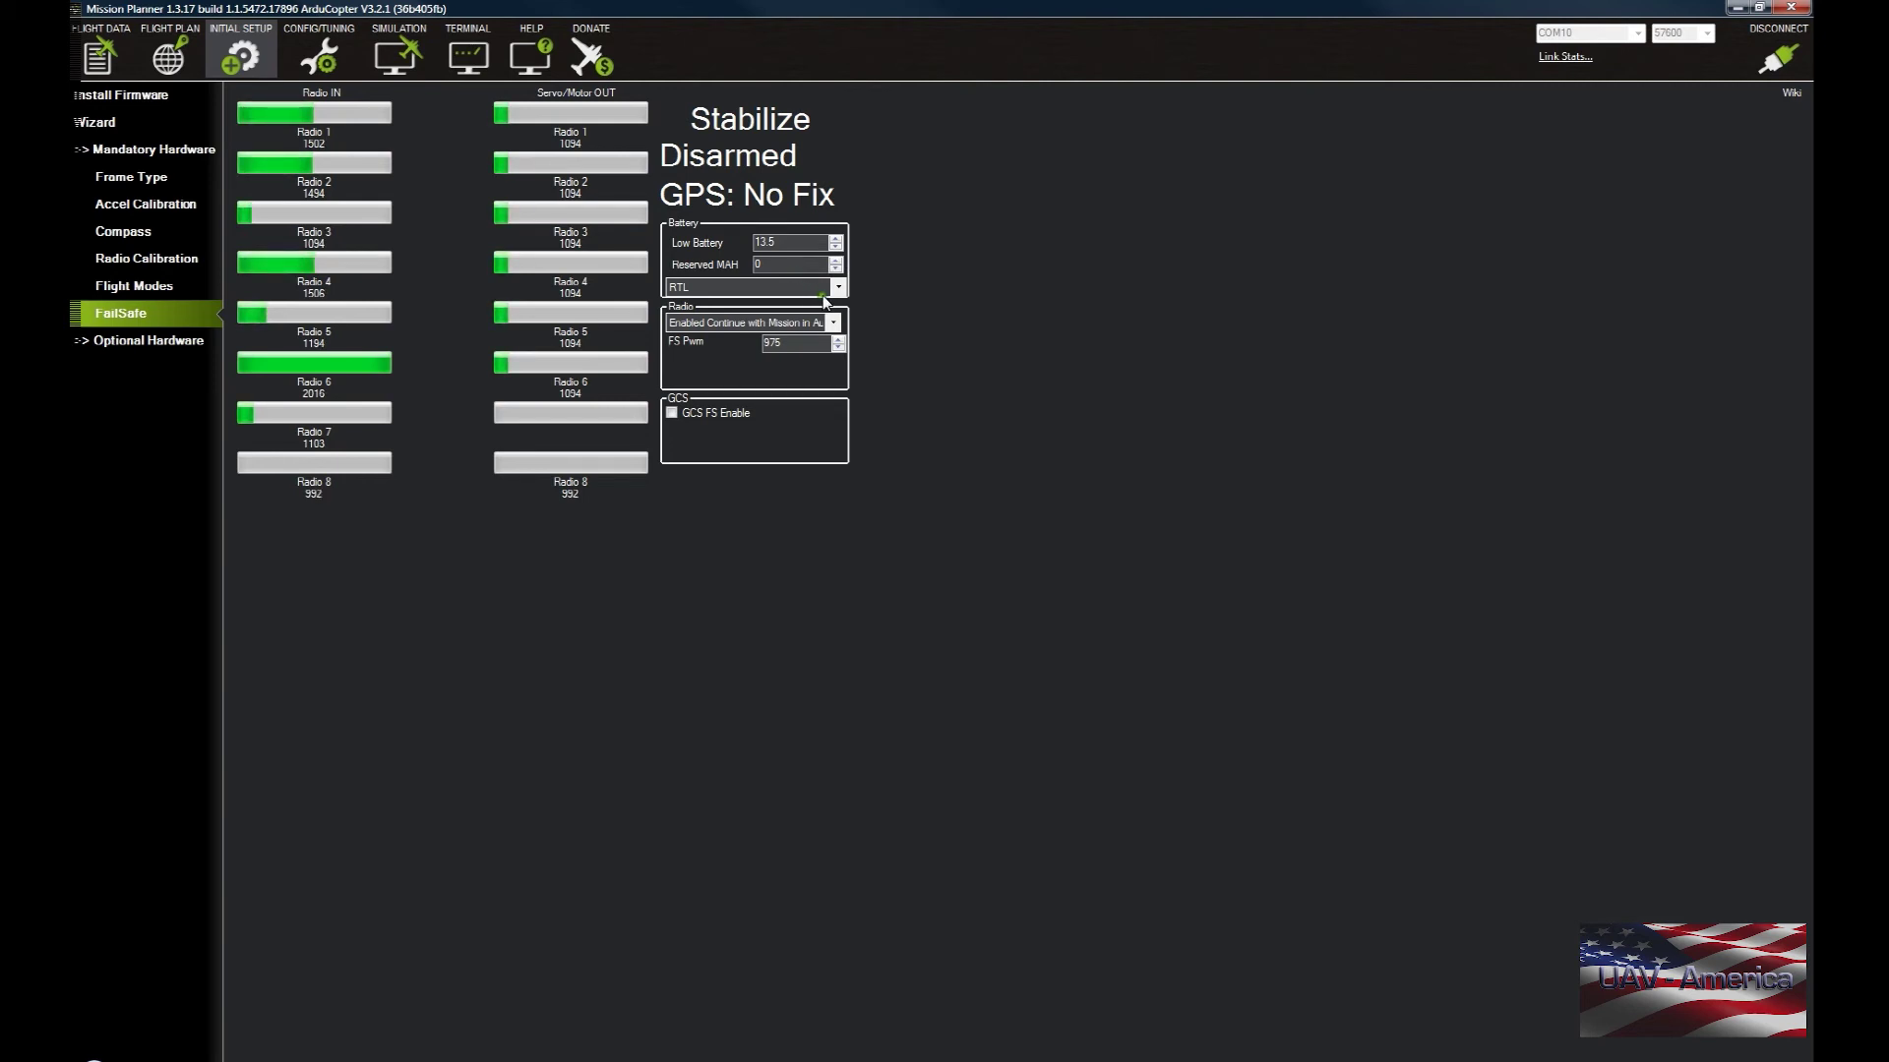
click(824, 292)
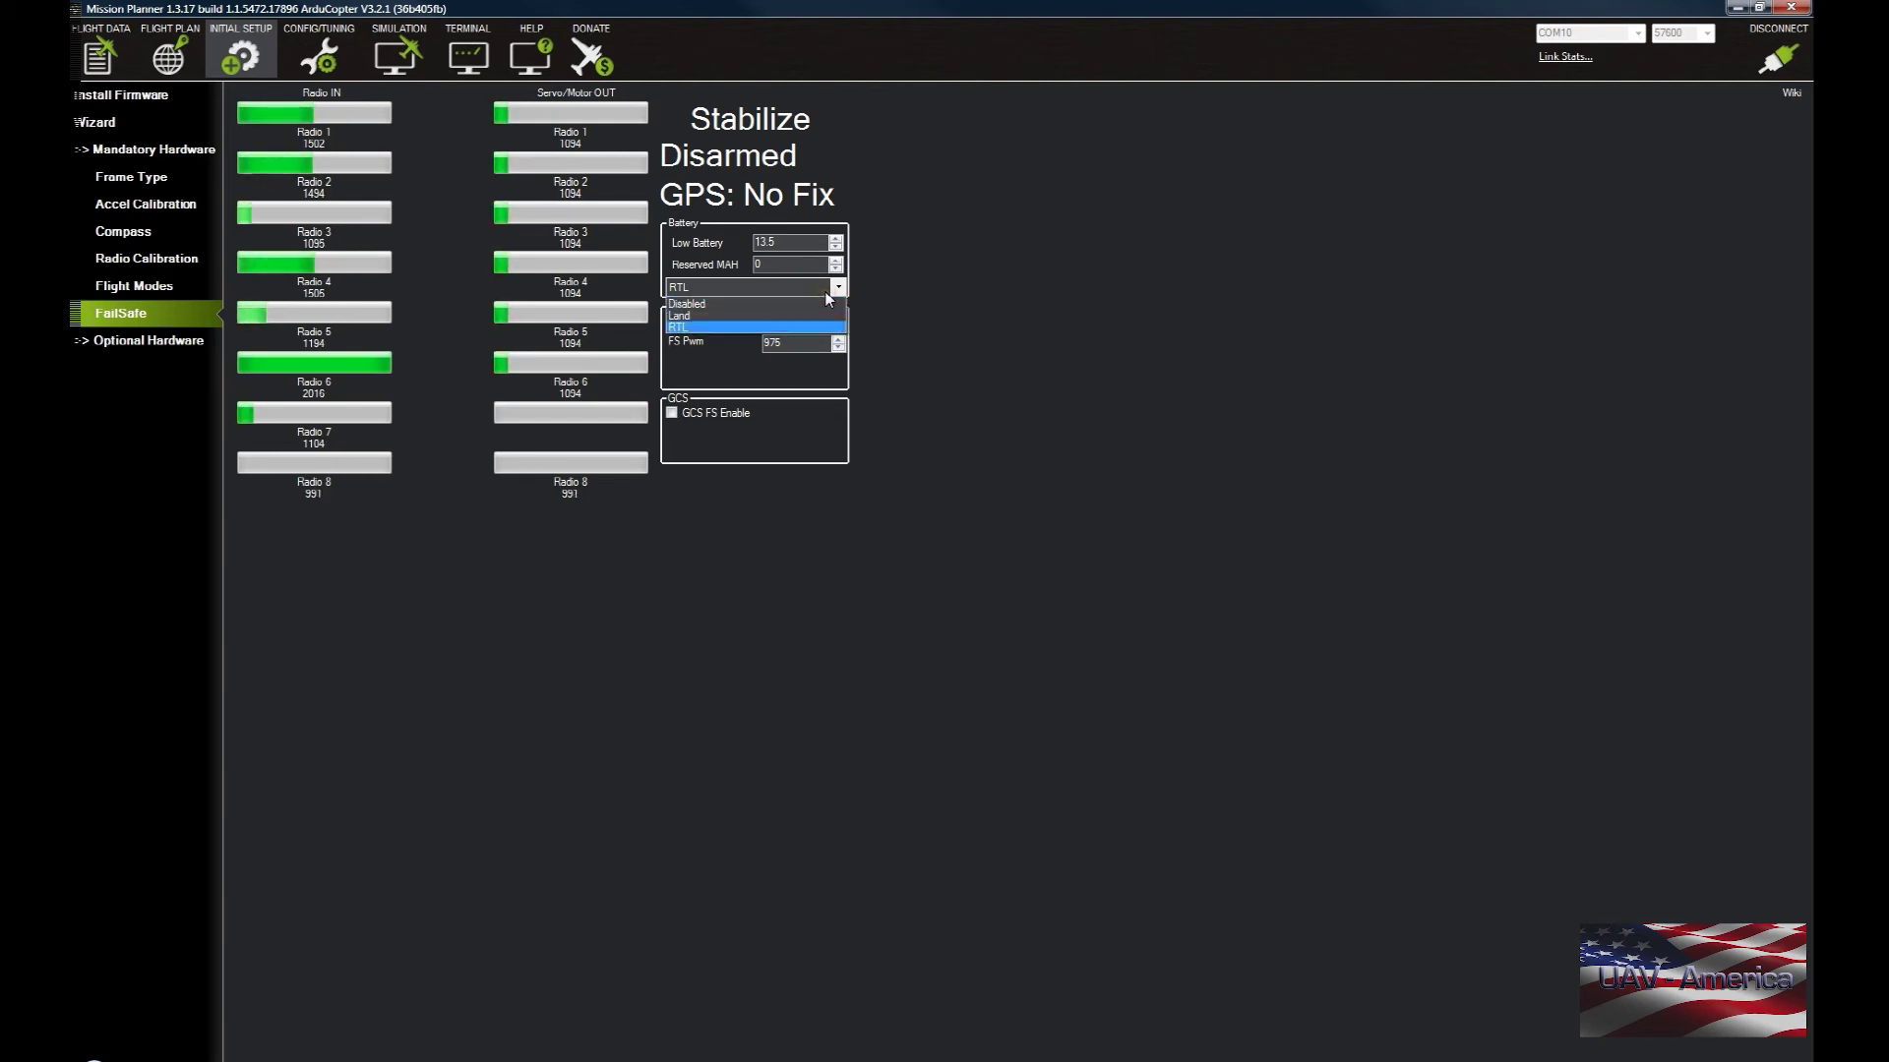
click(825, 292)
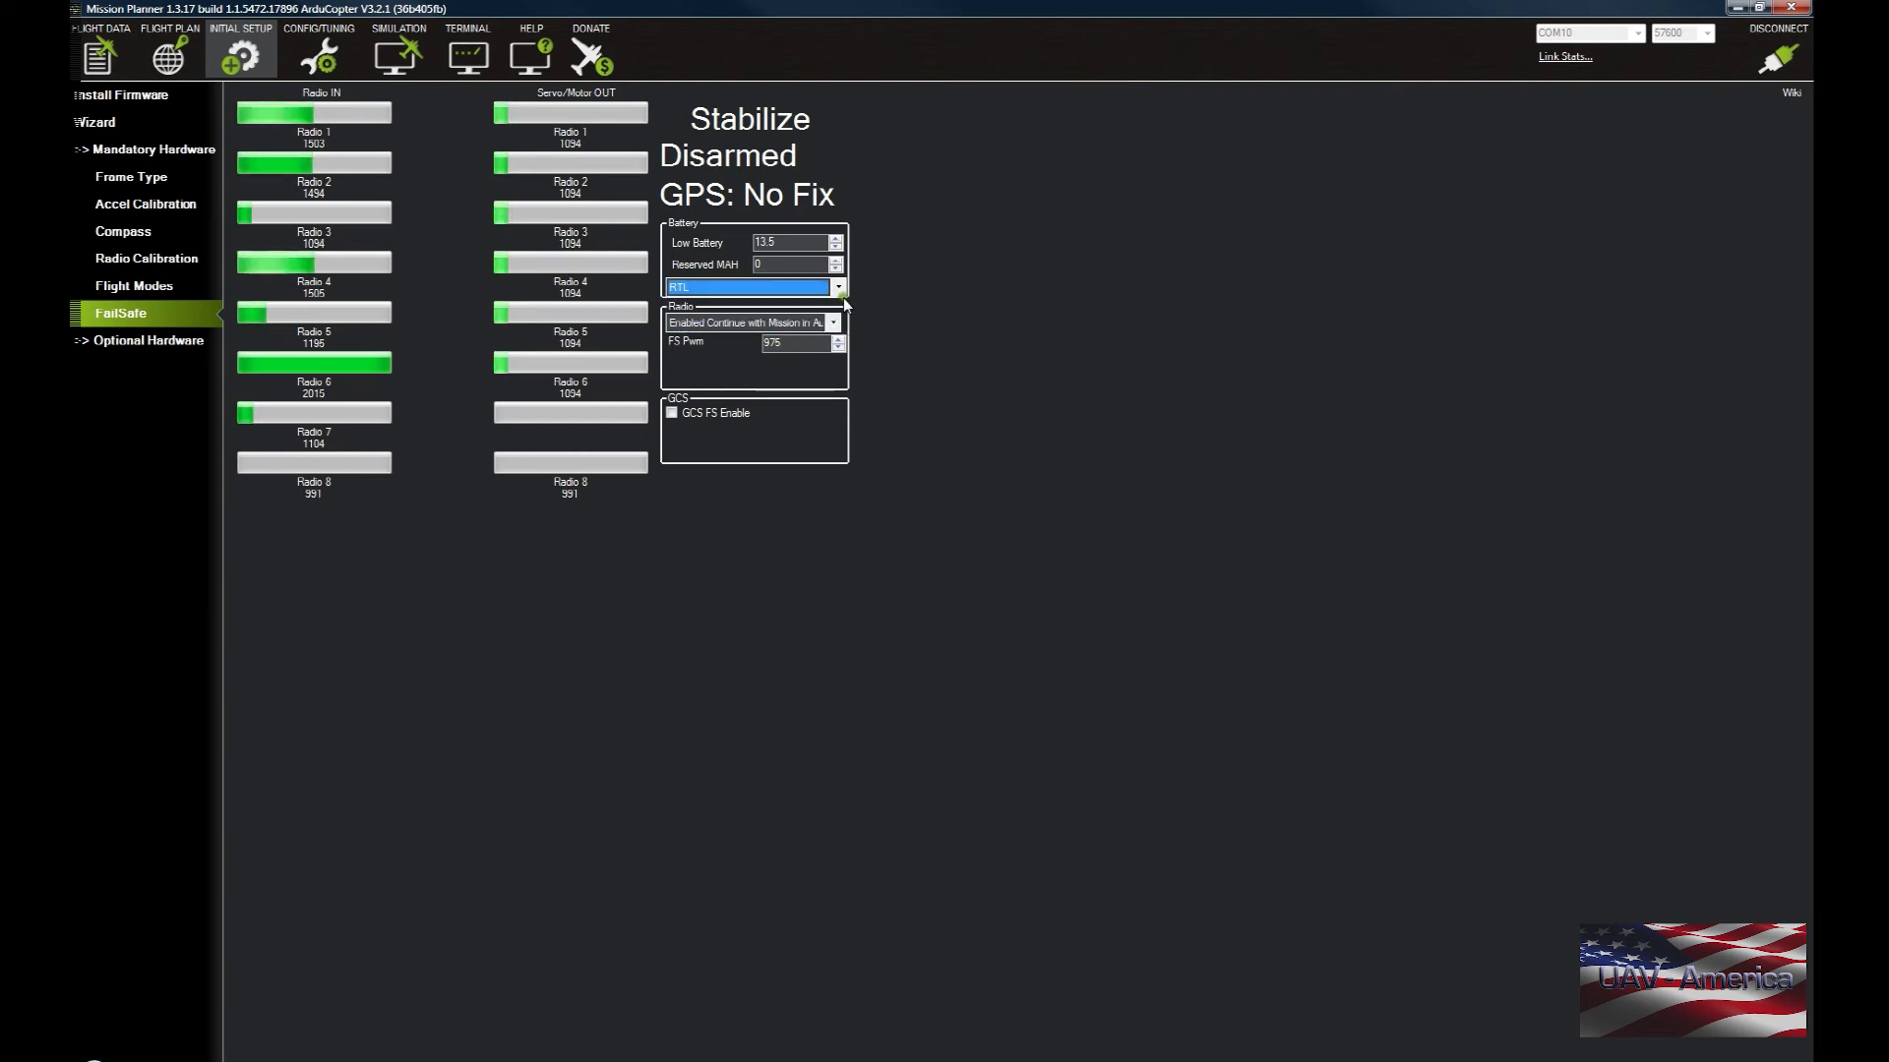
click(833, 324)
Set the radio failsafe to 'Enabled Continue with Mission in Auto' with FS Pwm 975.
click(833, 326)
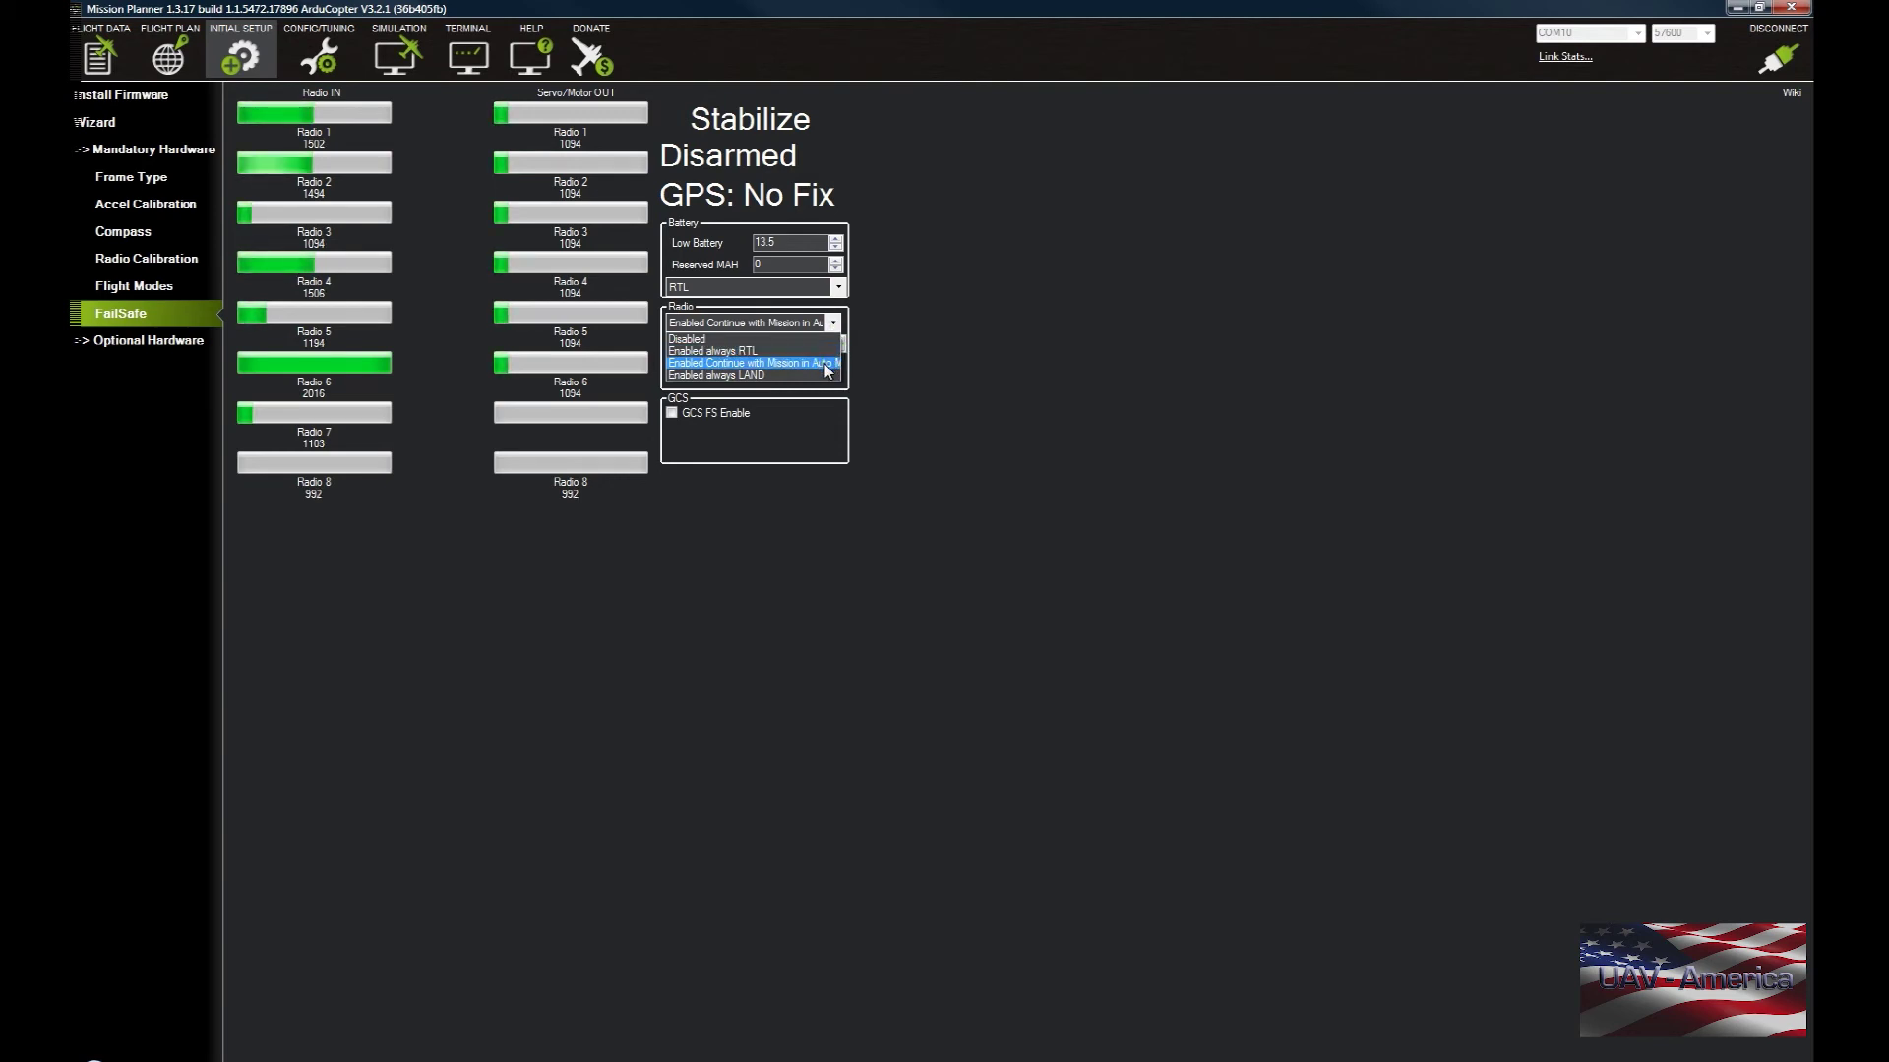
click(824, 368)
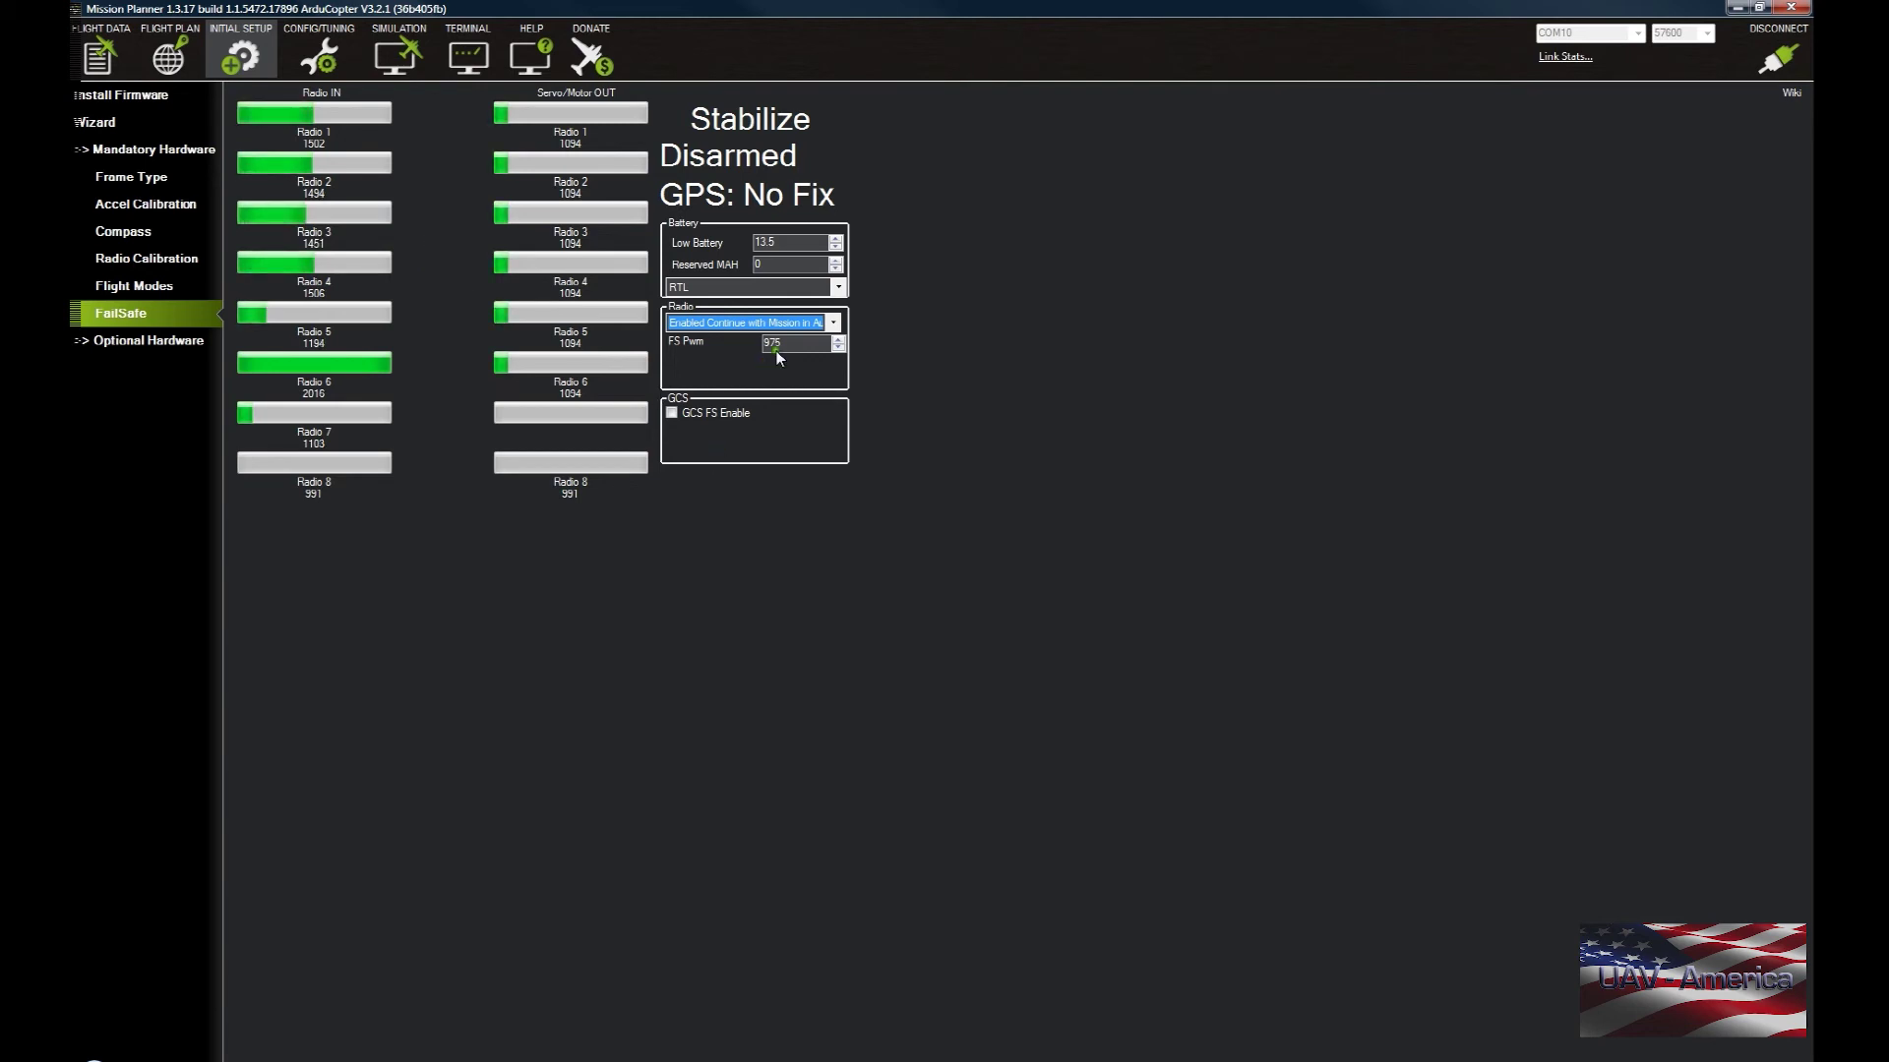
double_click(802, 344)
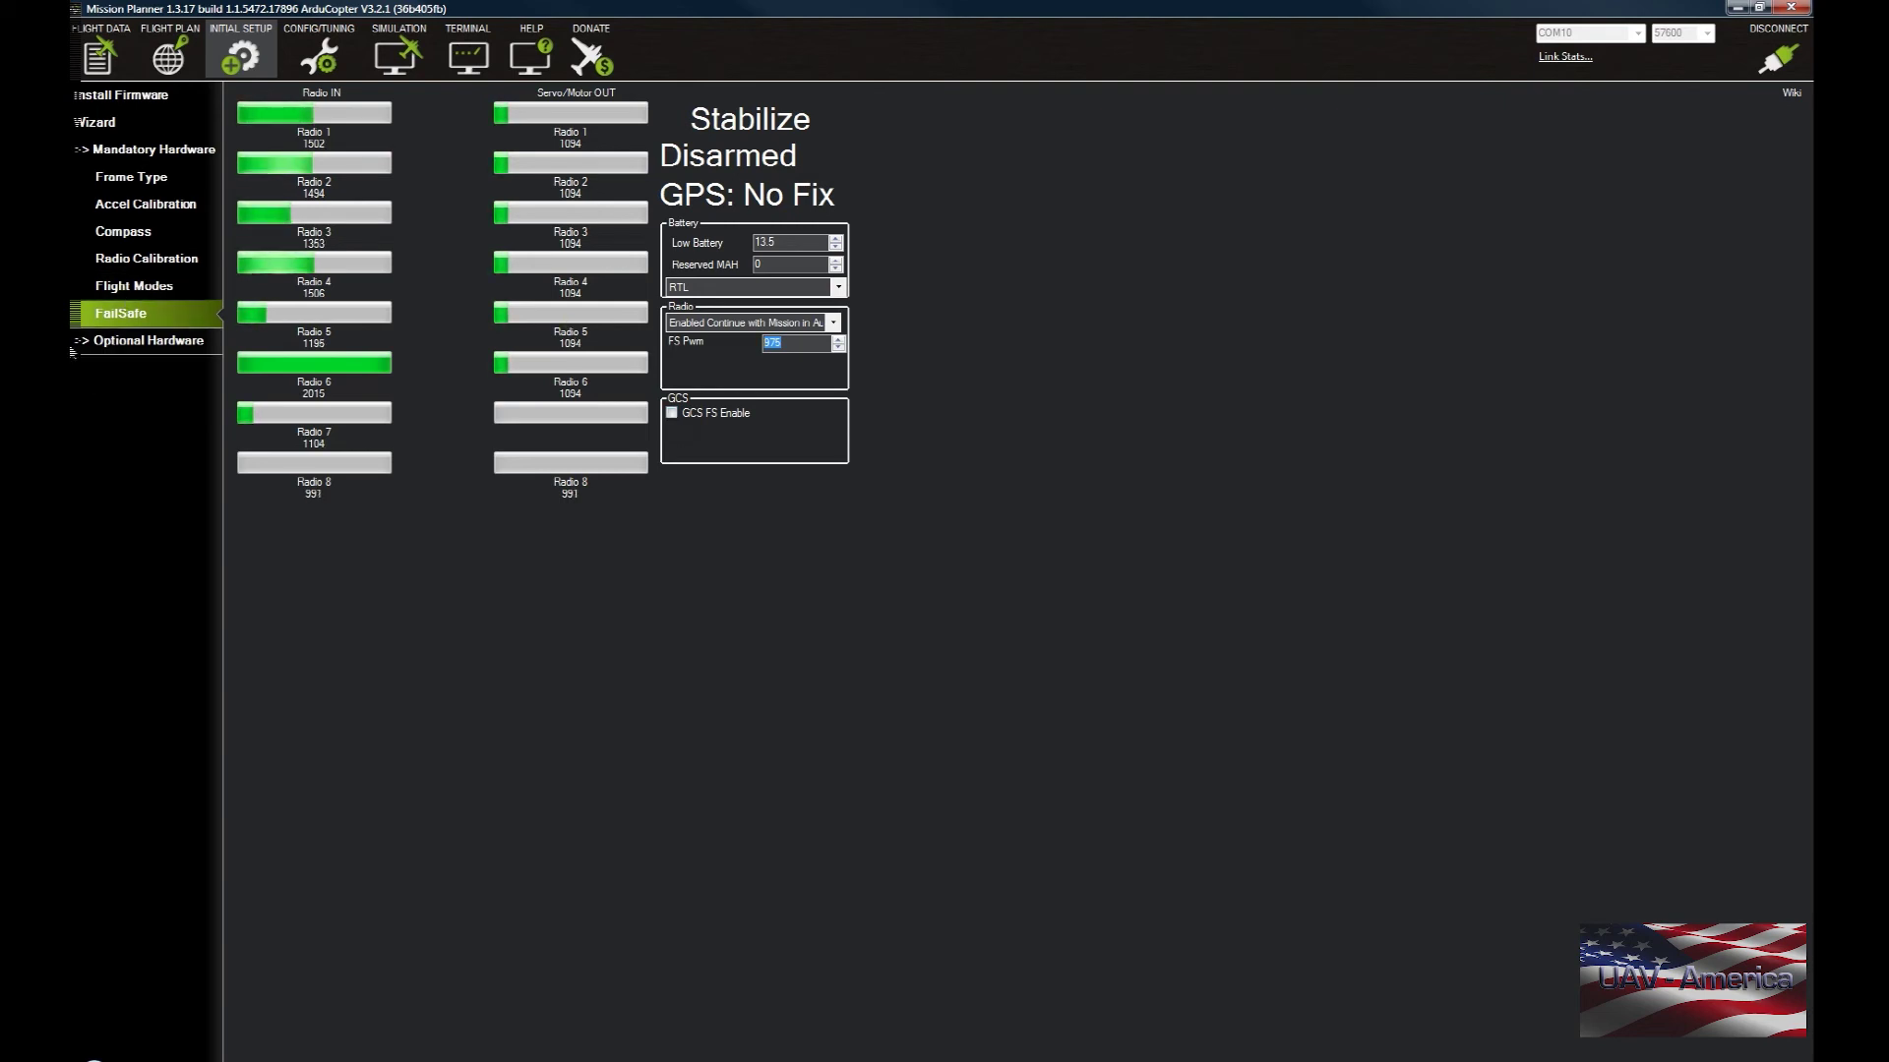
Attempt to load settings on the 3DR Radio page and dismiss the command-mode failure message.
click(88, 346)
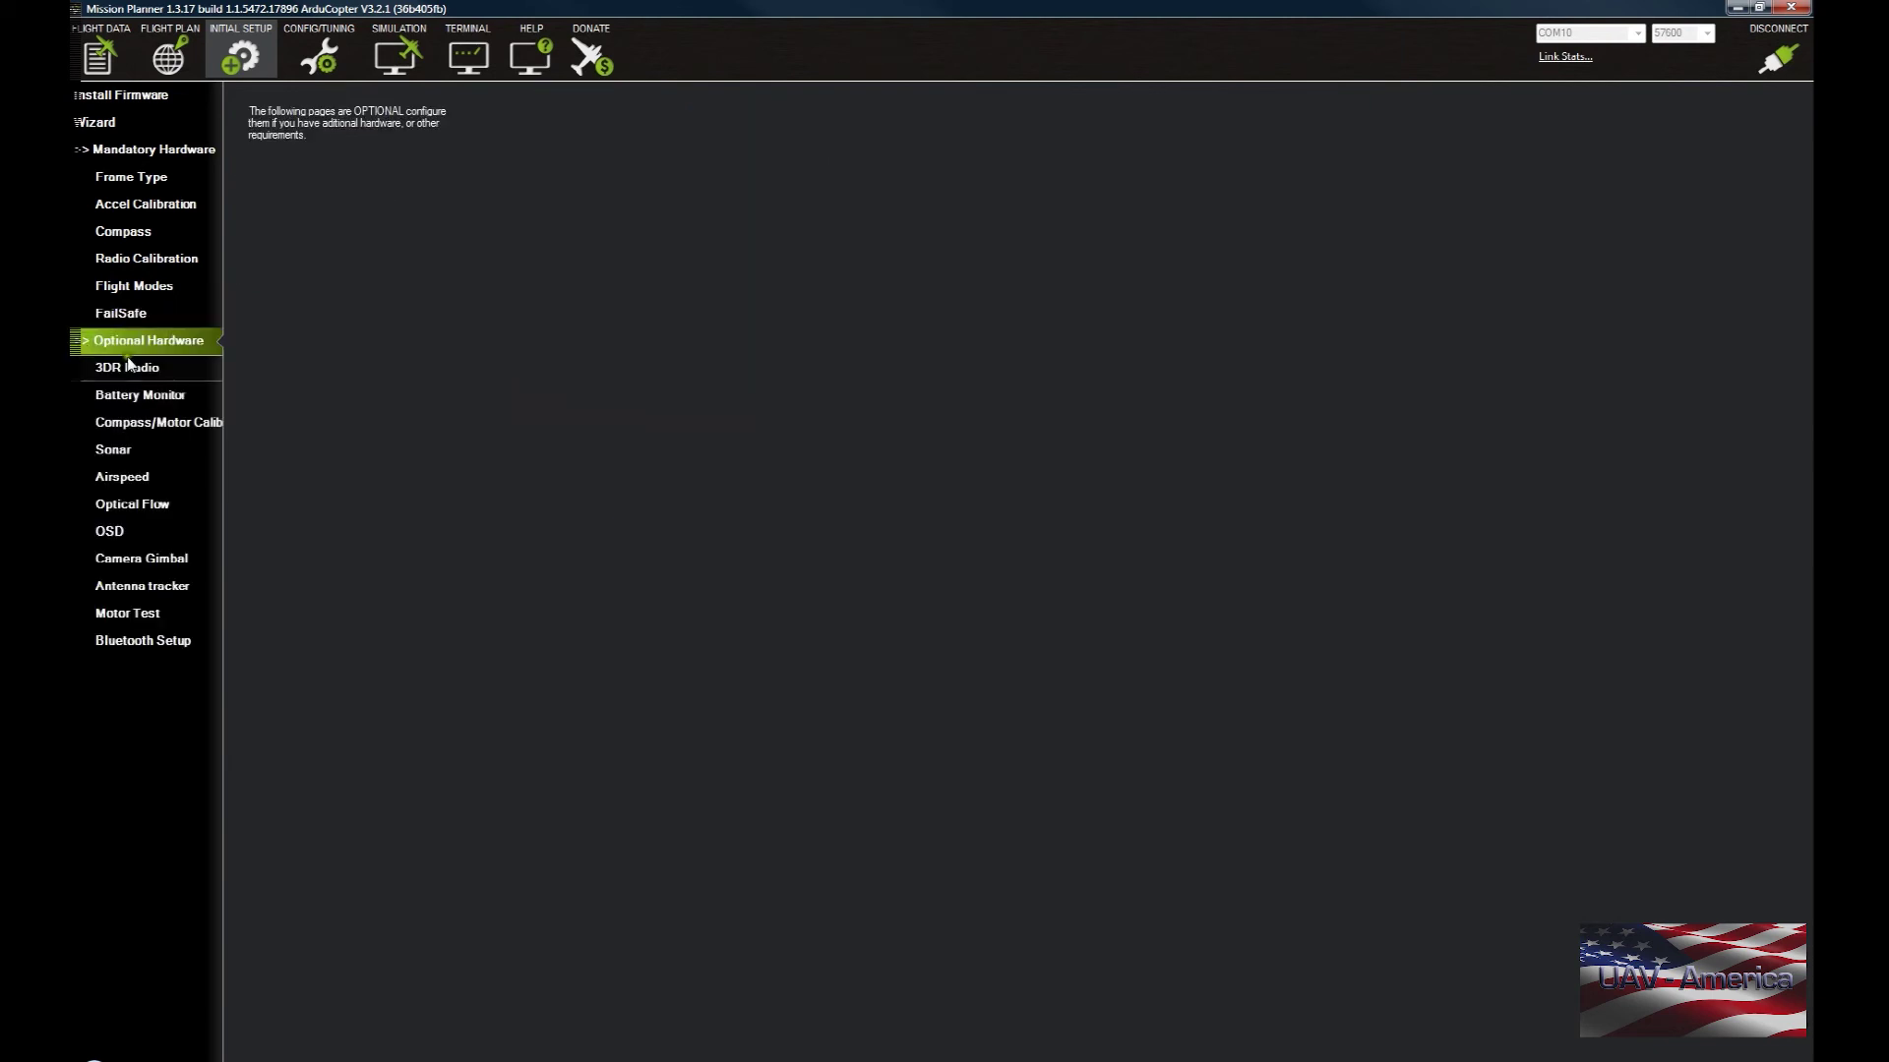
click(129, 376)
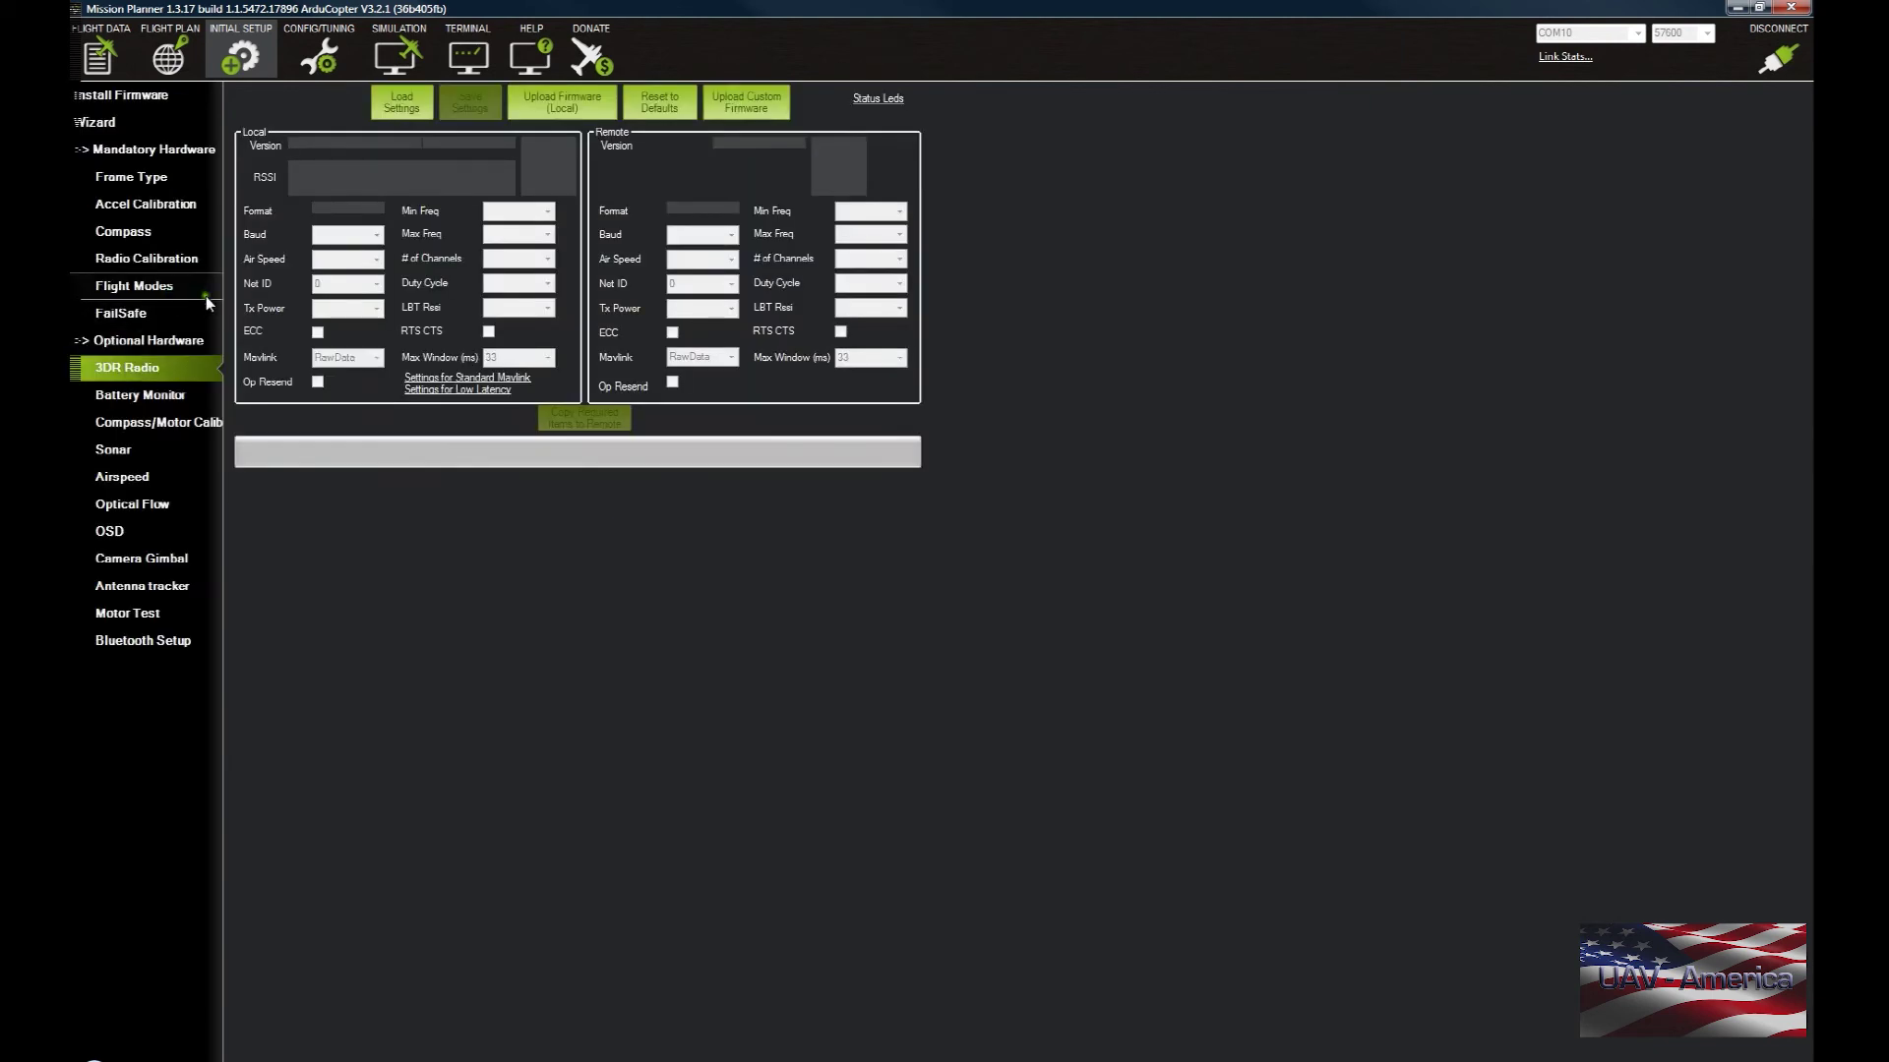
click(401, 102)
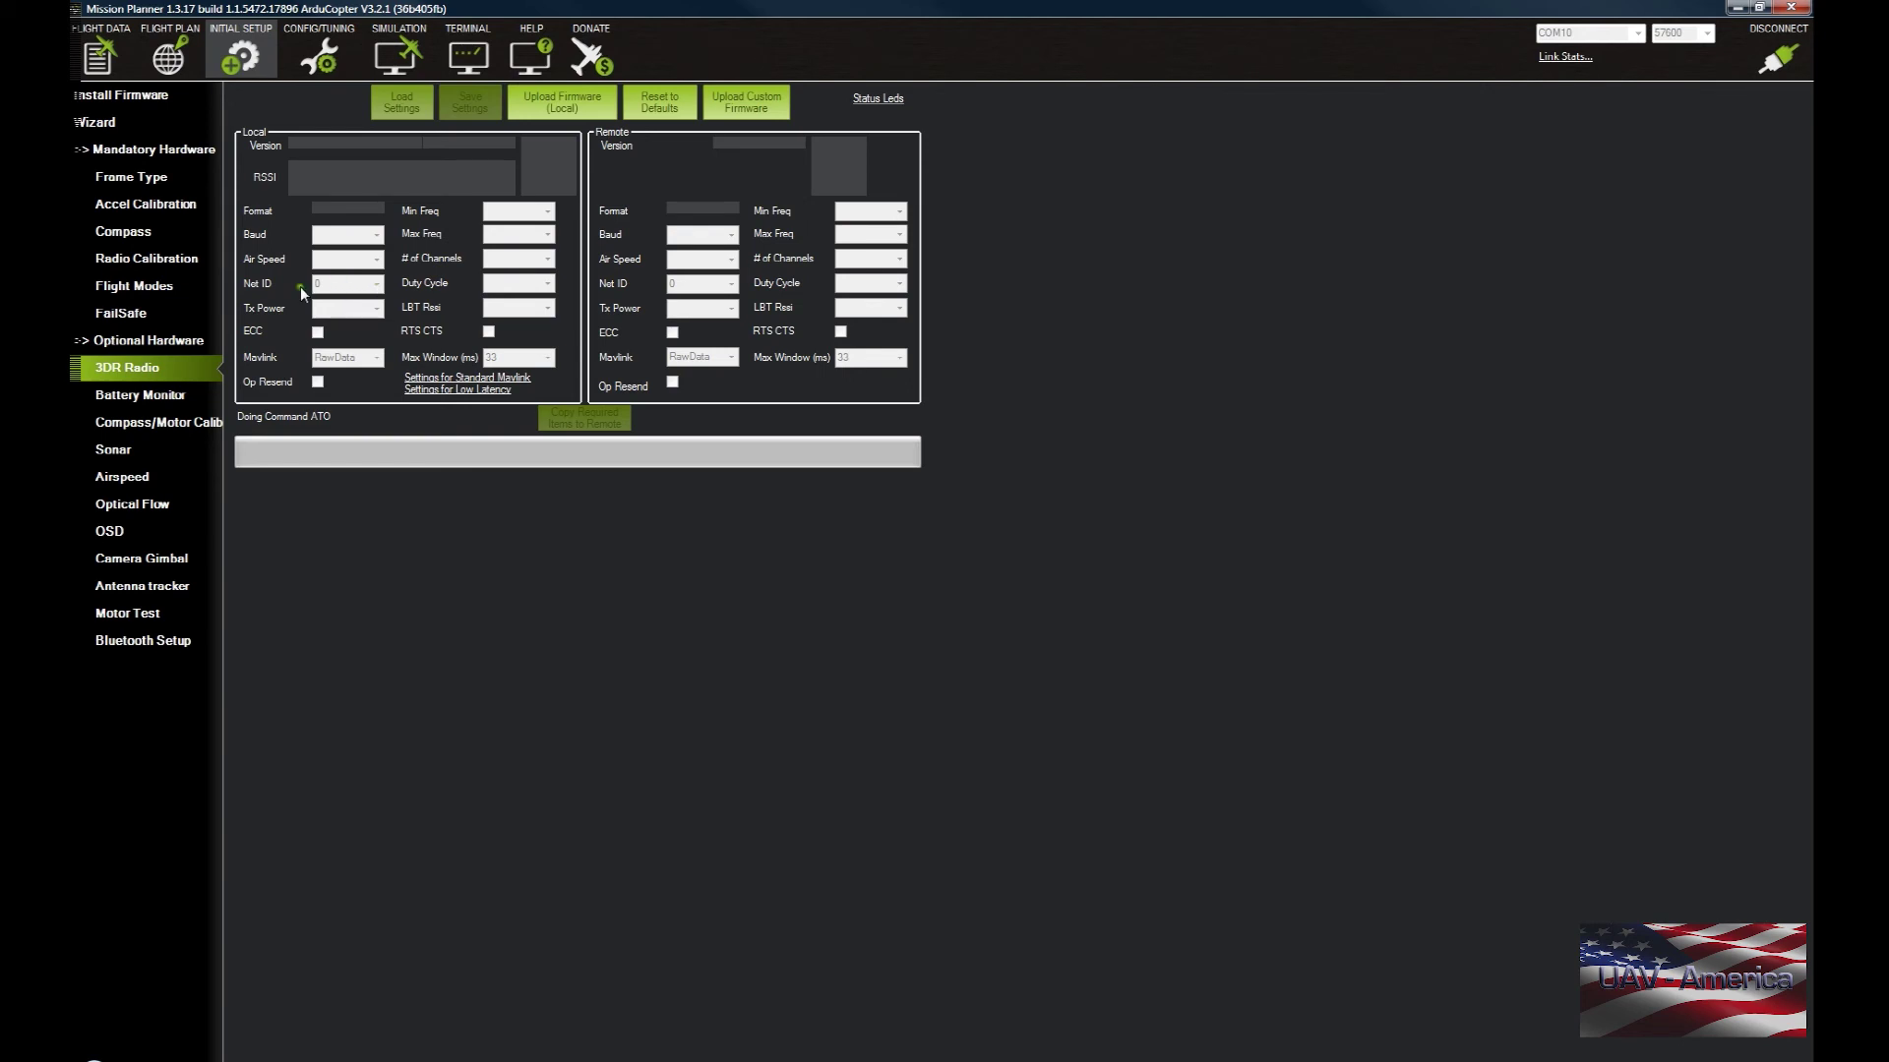
key(Return)
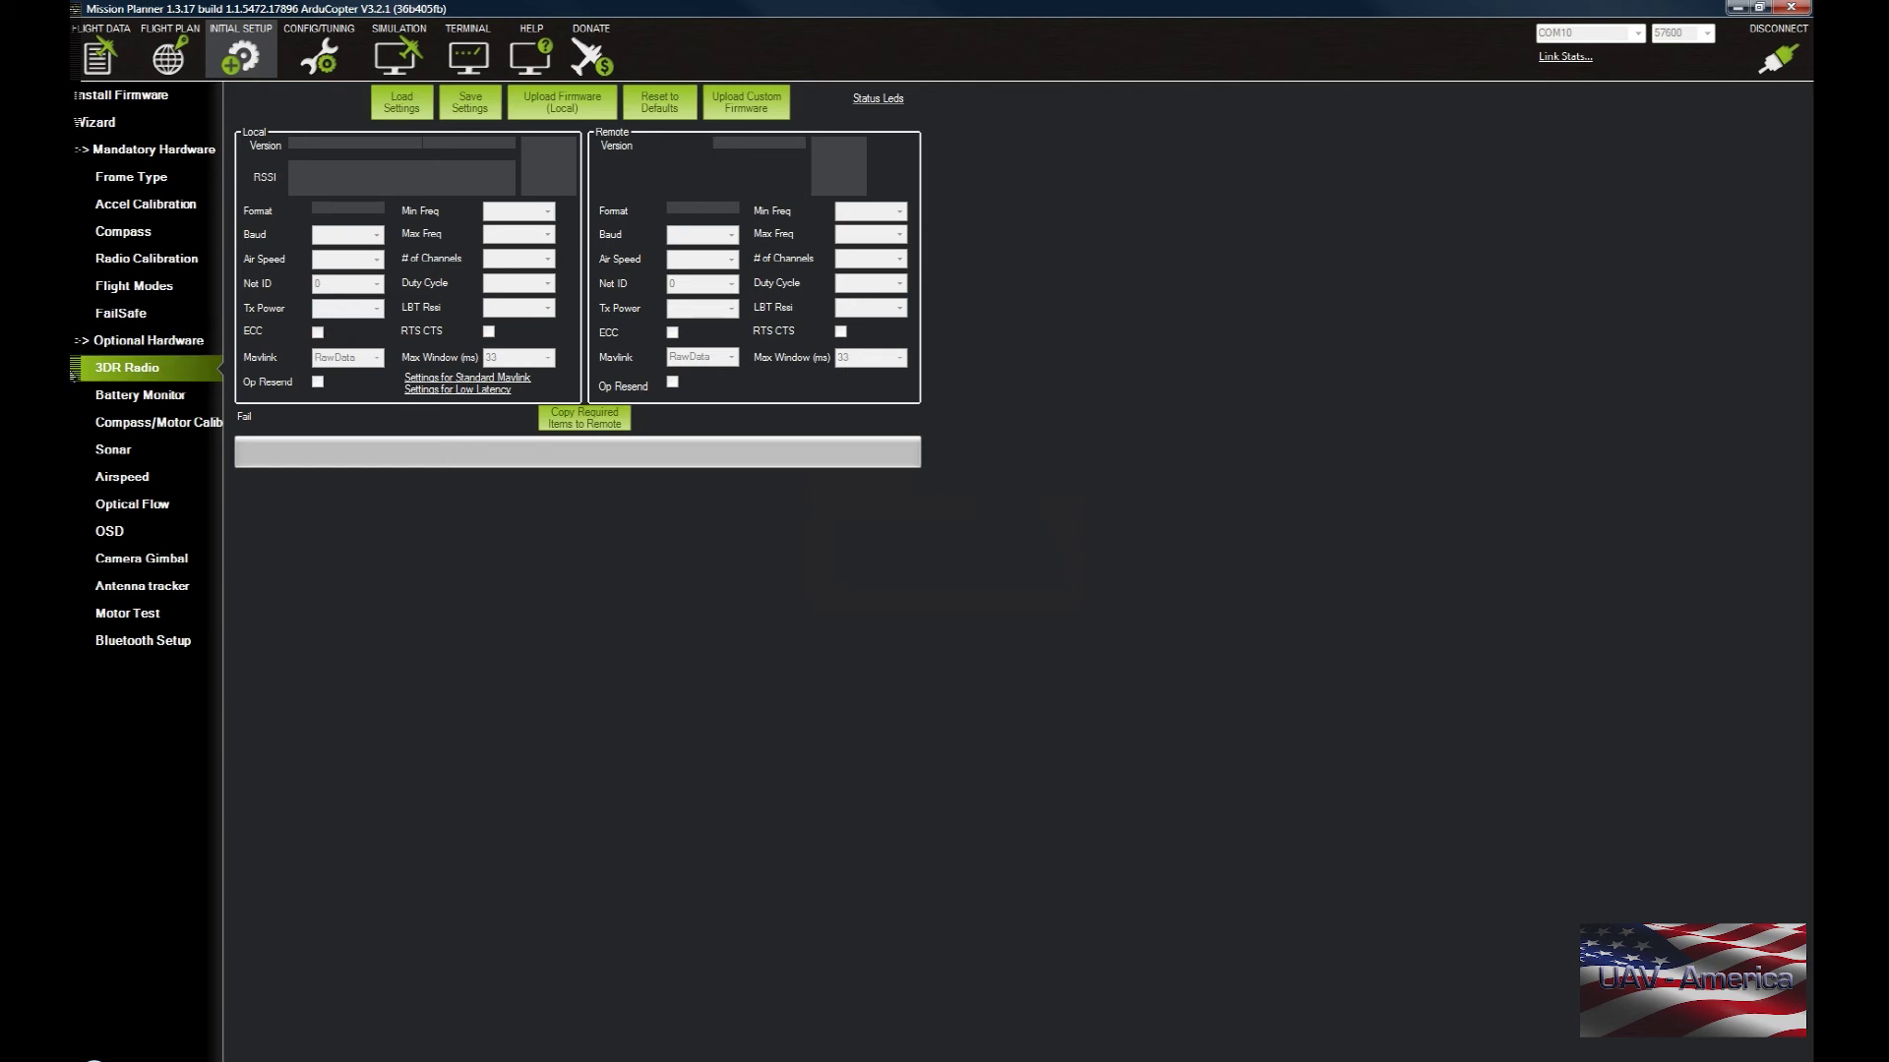
Keep Battery Monitor on '4: Voltage and Current' and set battery capacity to 5200 mAh.
click(122, 401)
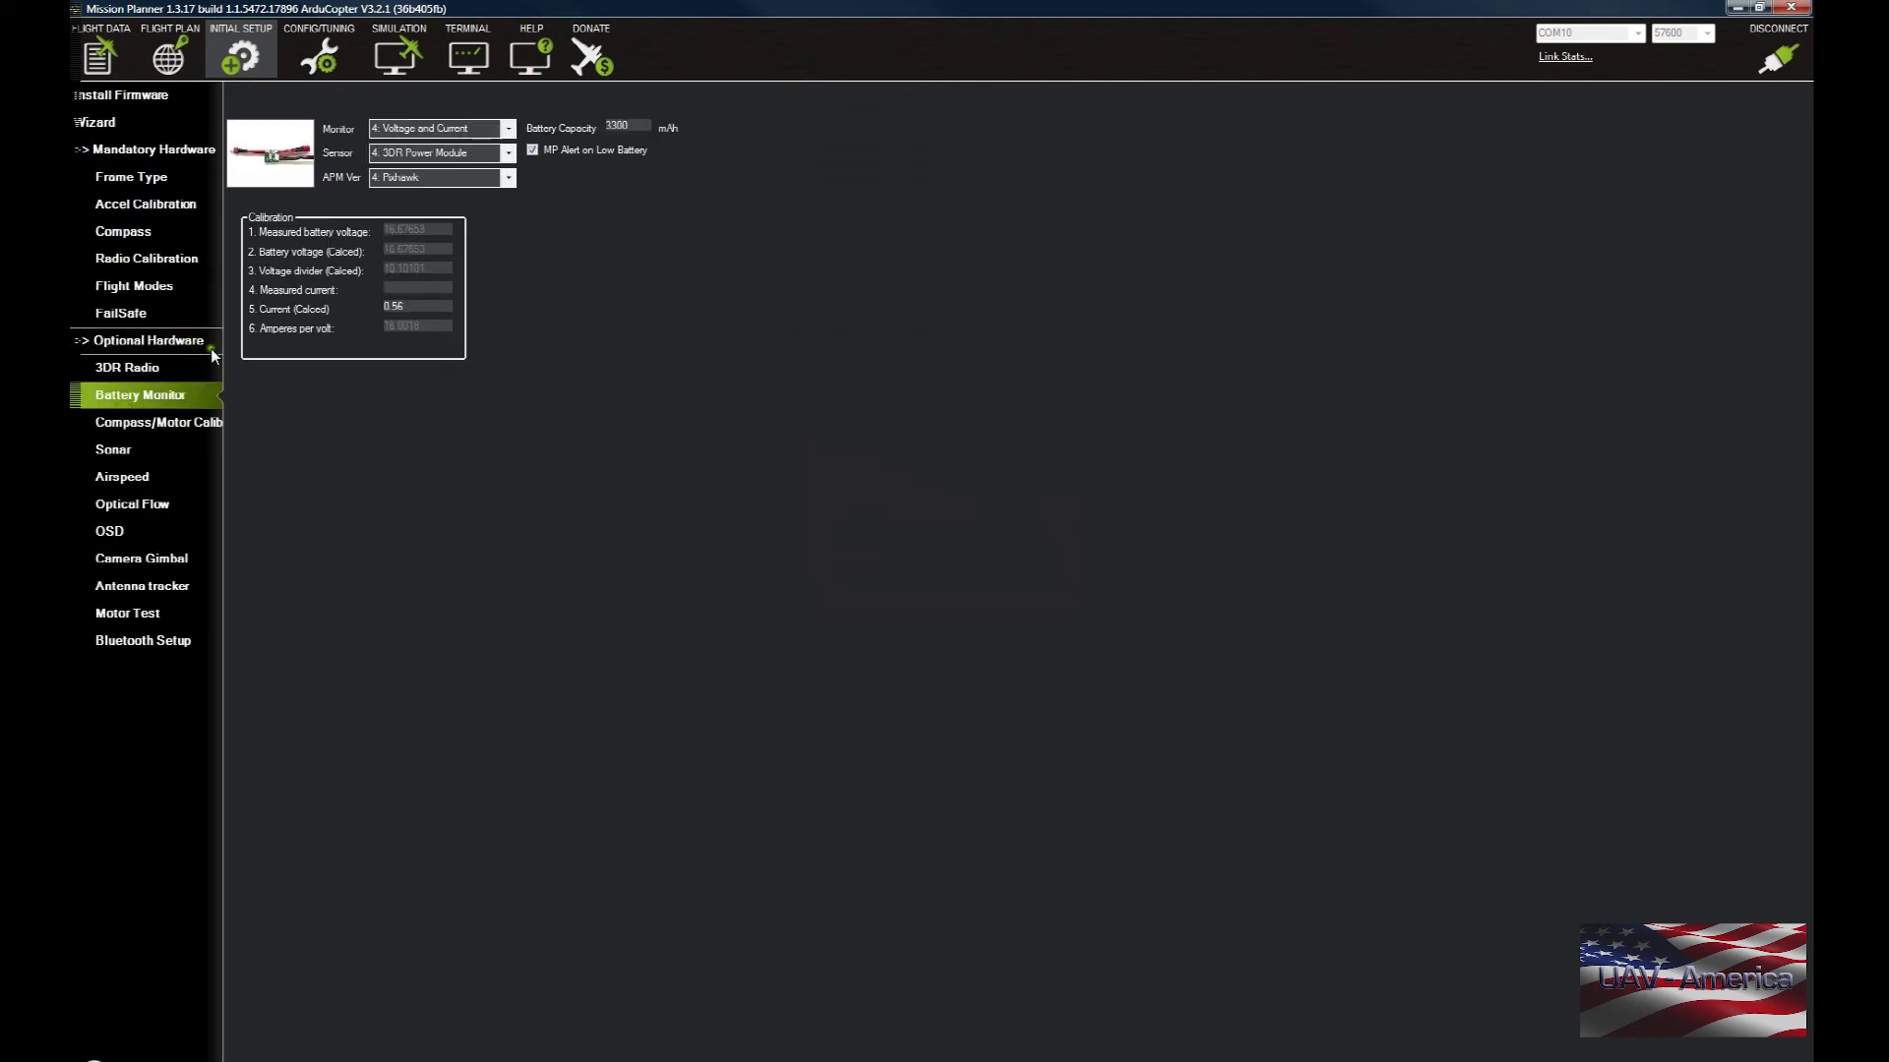
click(508, 129)
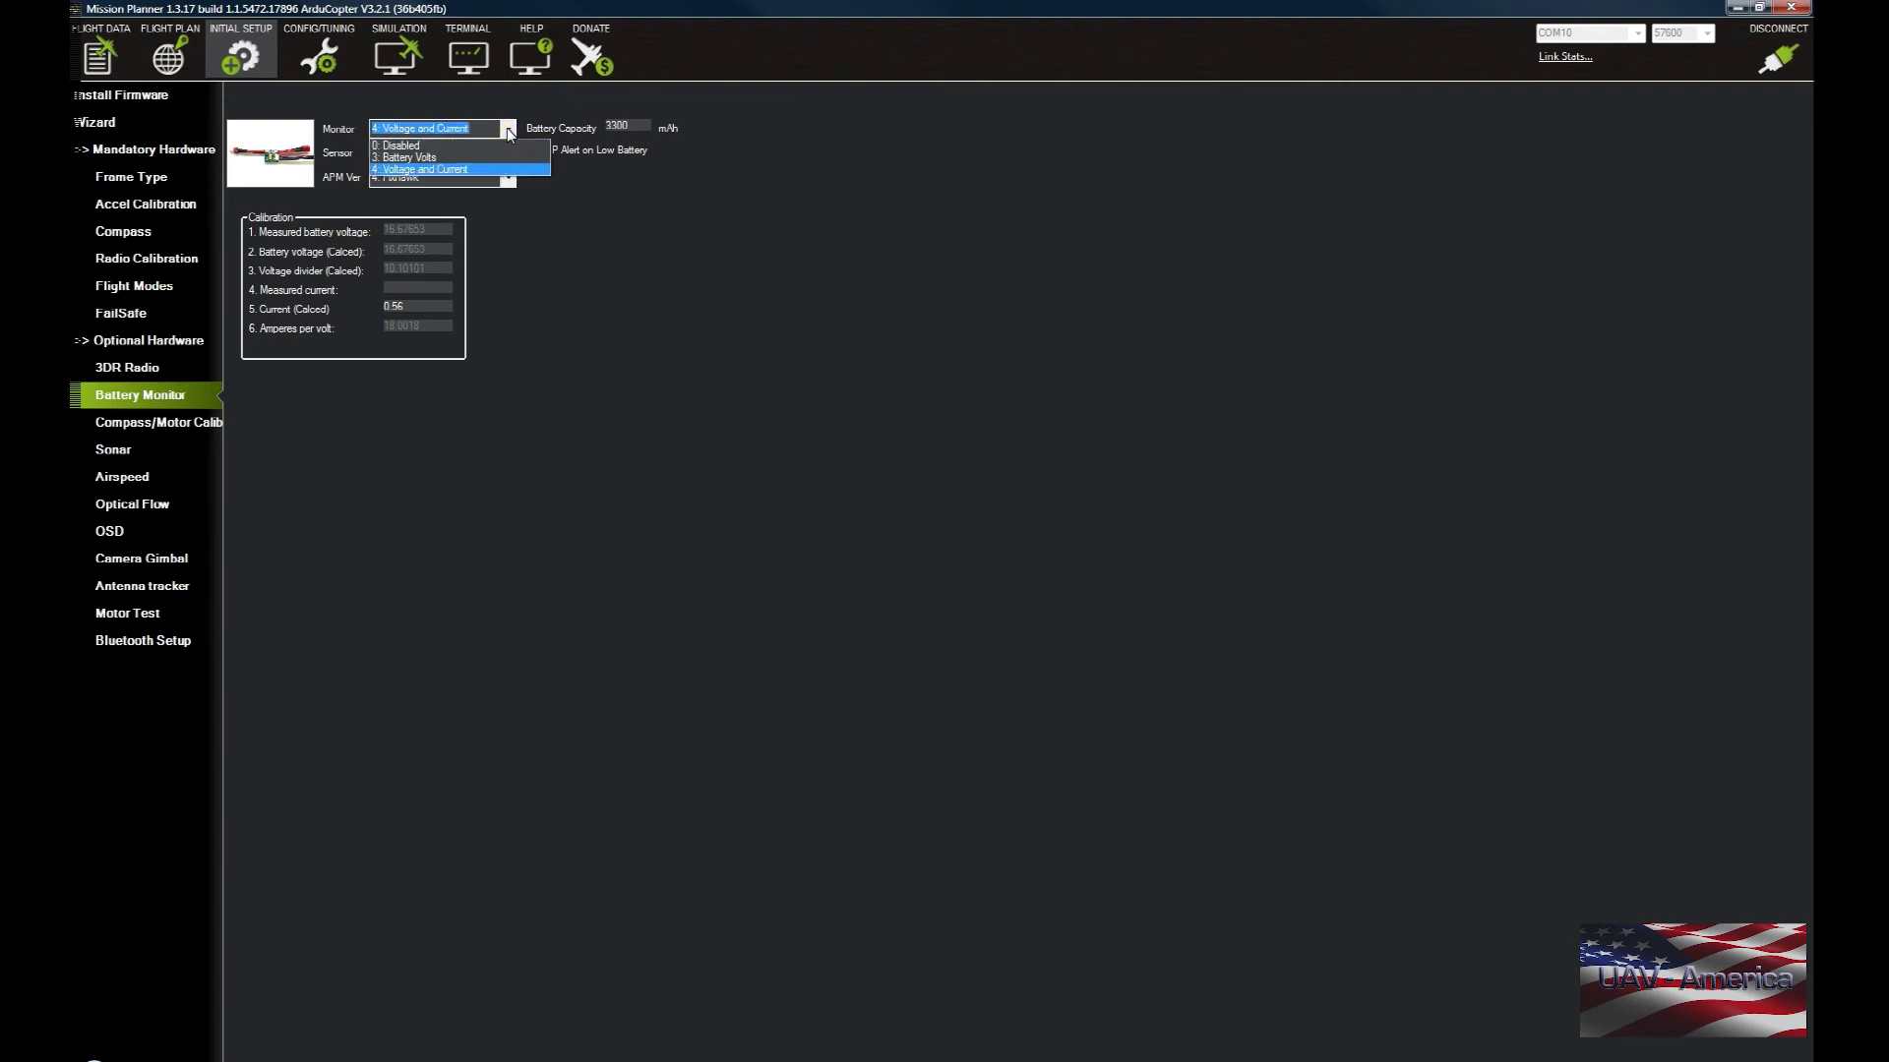
click(509, 131)
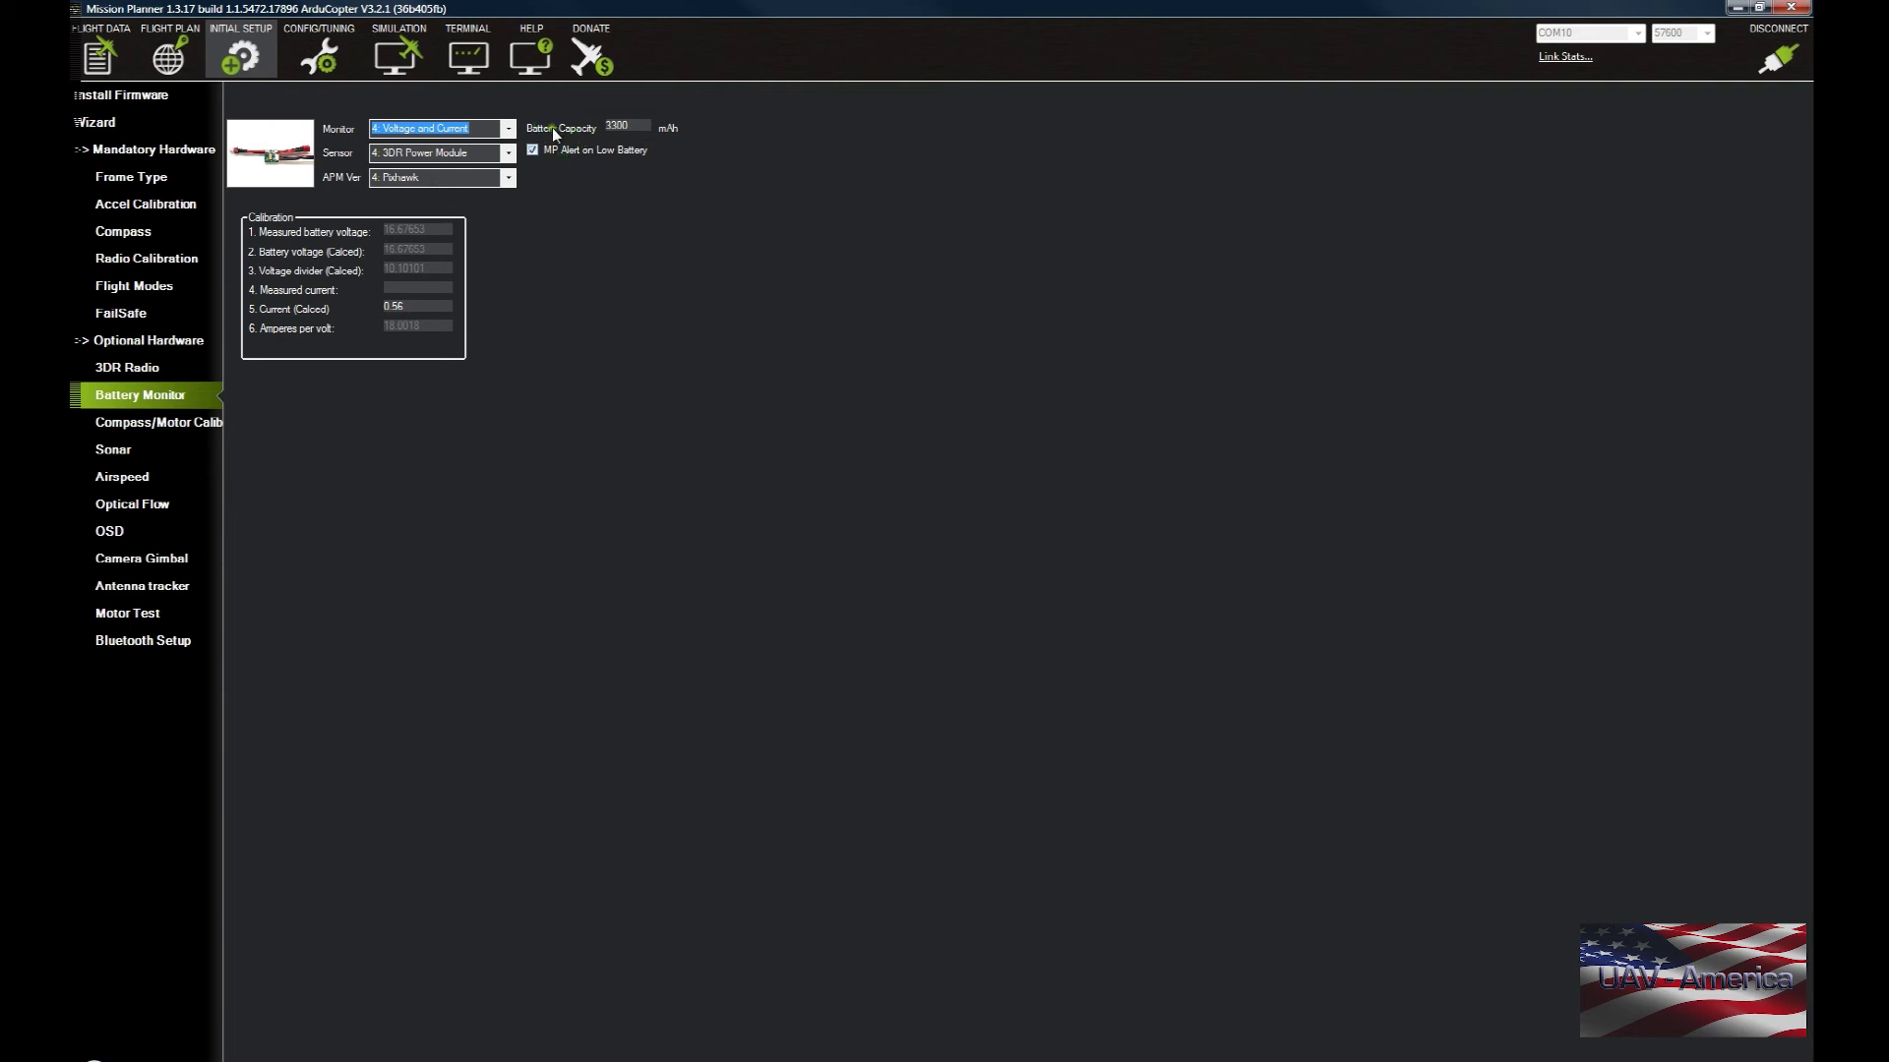
double_click(617, 125)
text(52)
key(Tab)
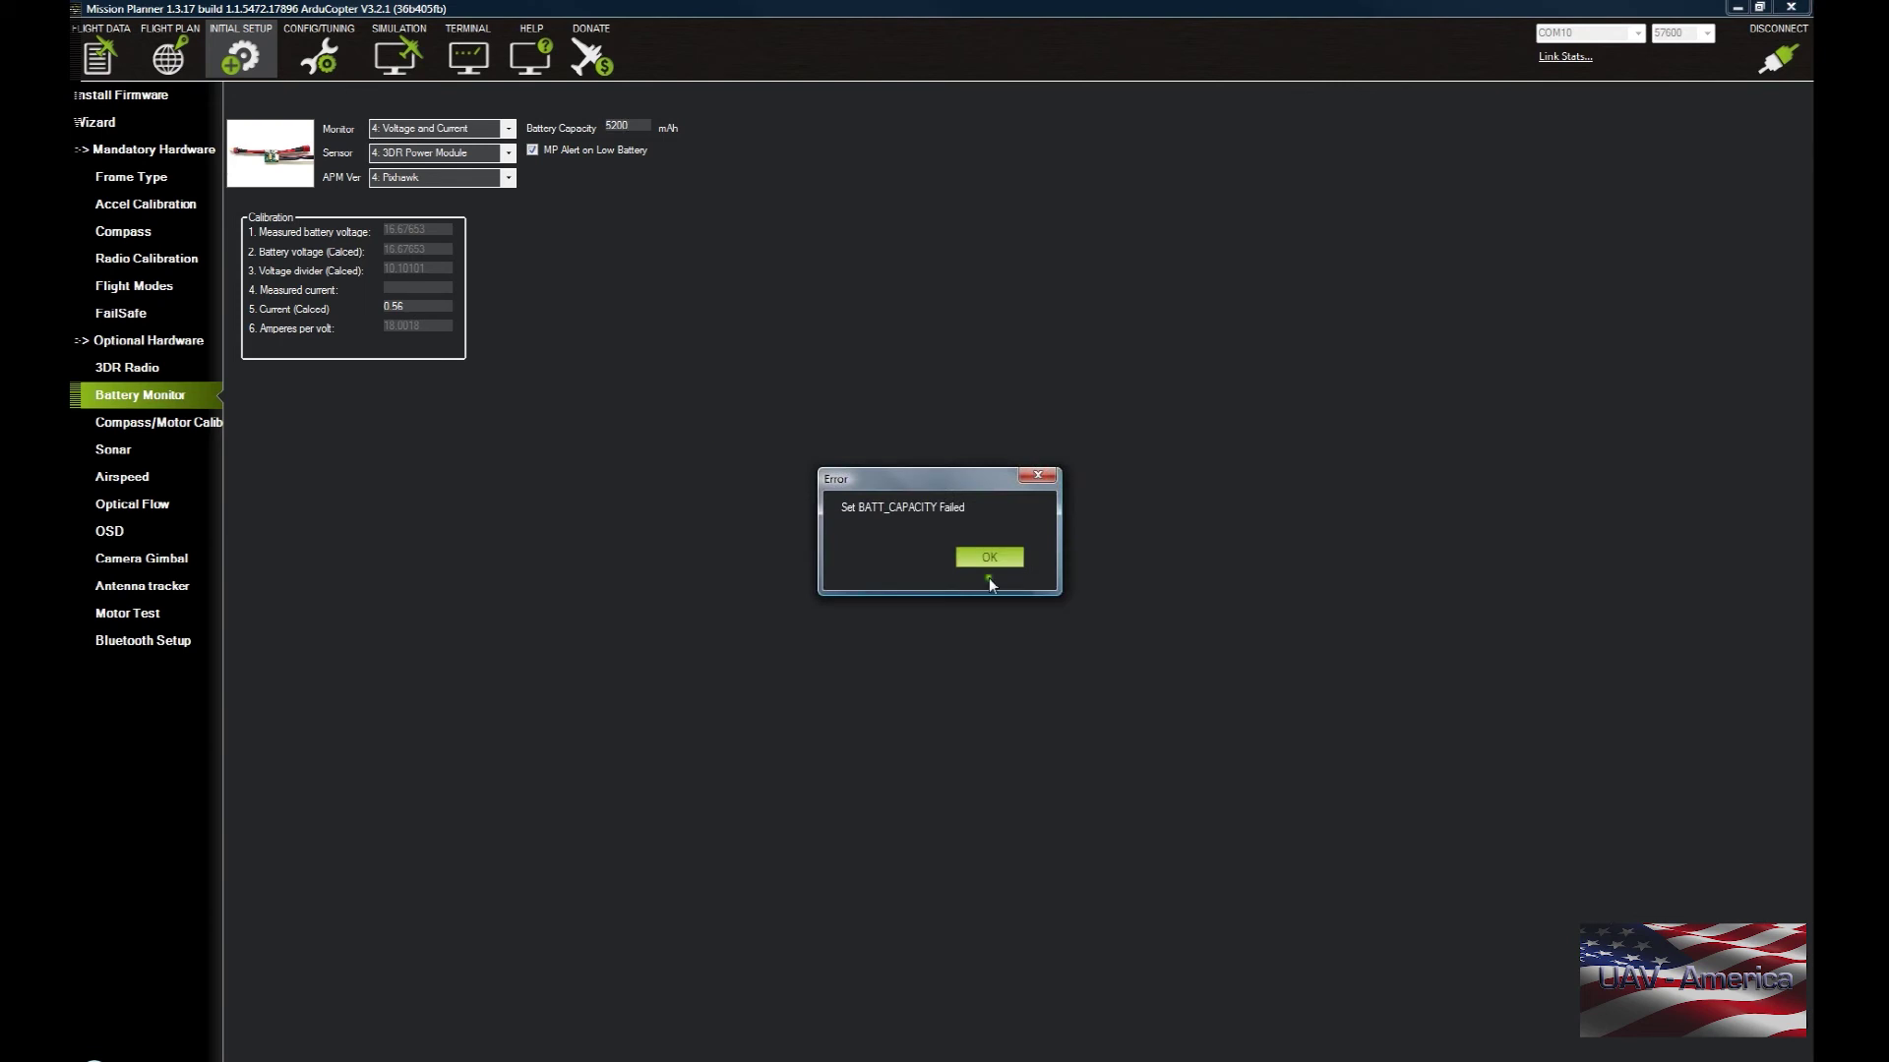
click(995, 557)
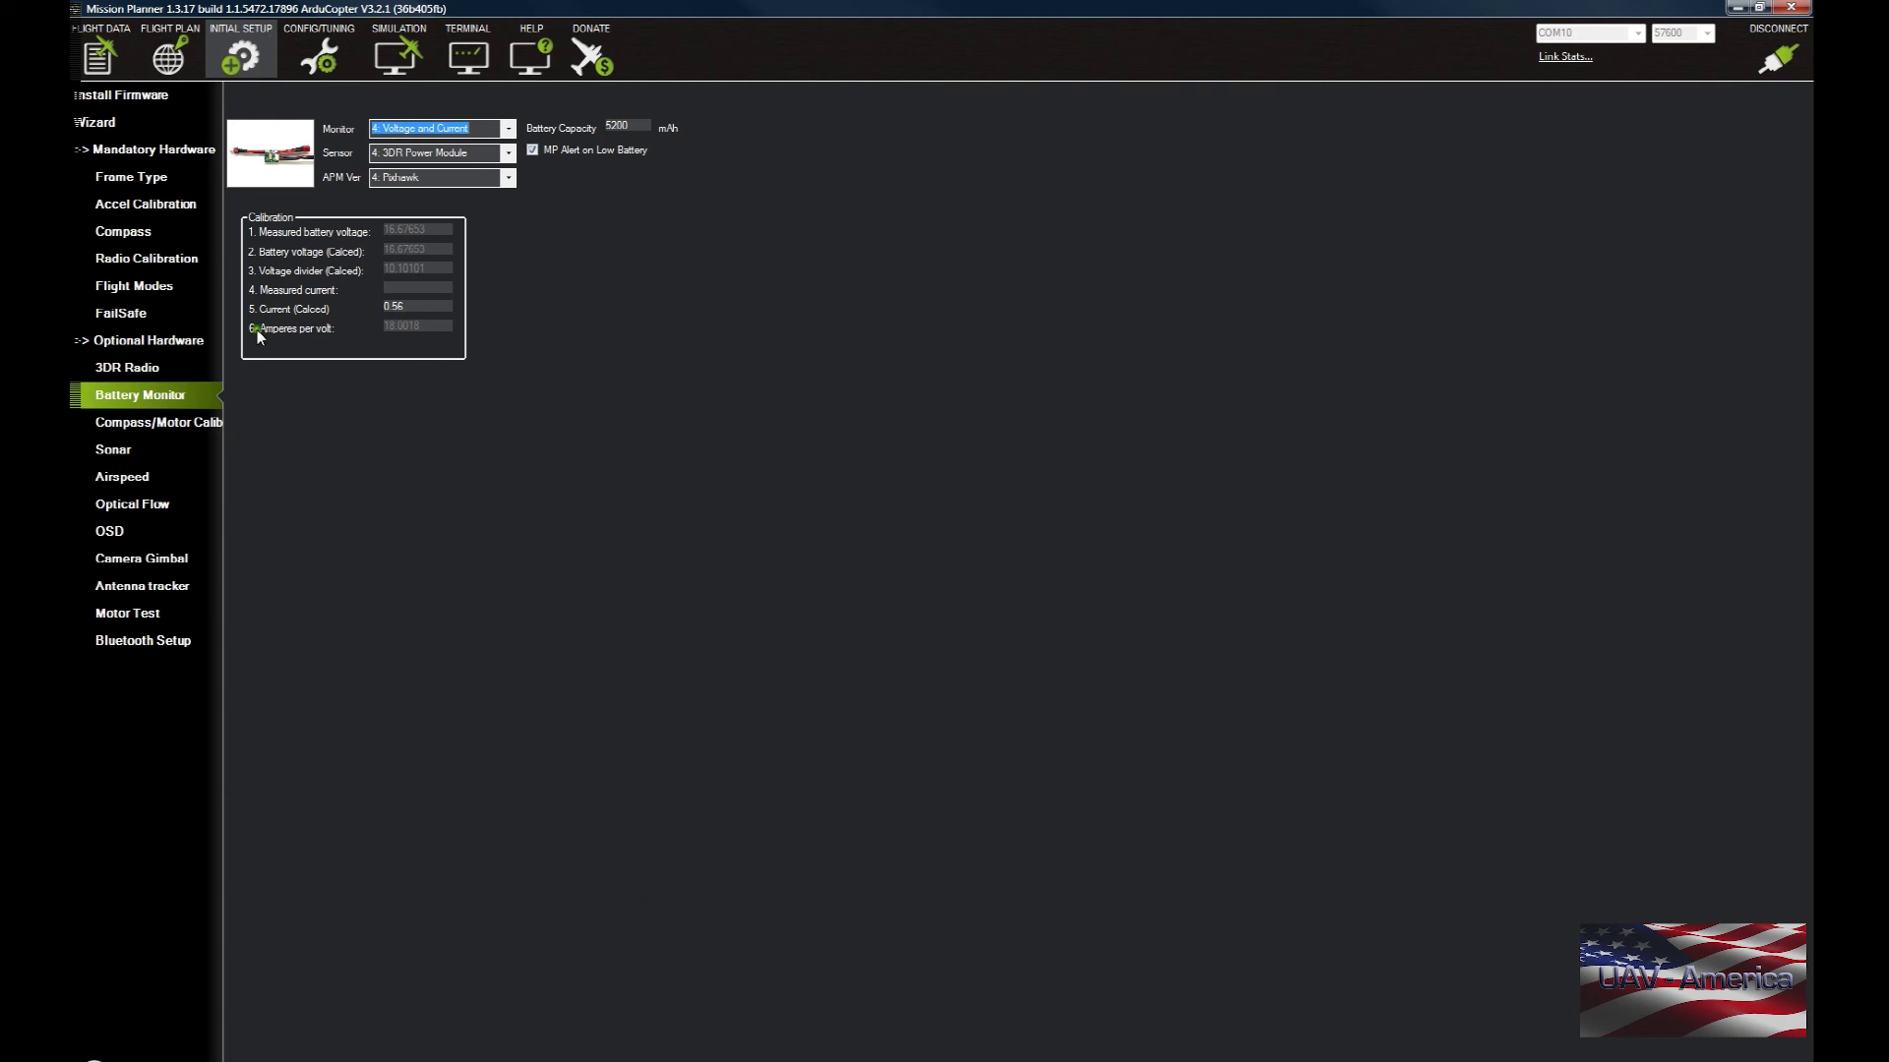
View the Compass/Motor Calib and Sonar pages, then try Enable Telemetry for the OSD twice.
click(181, 428)
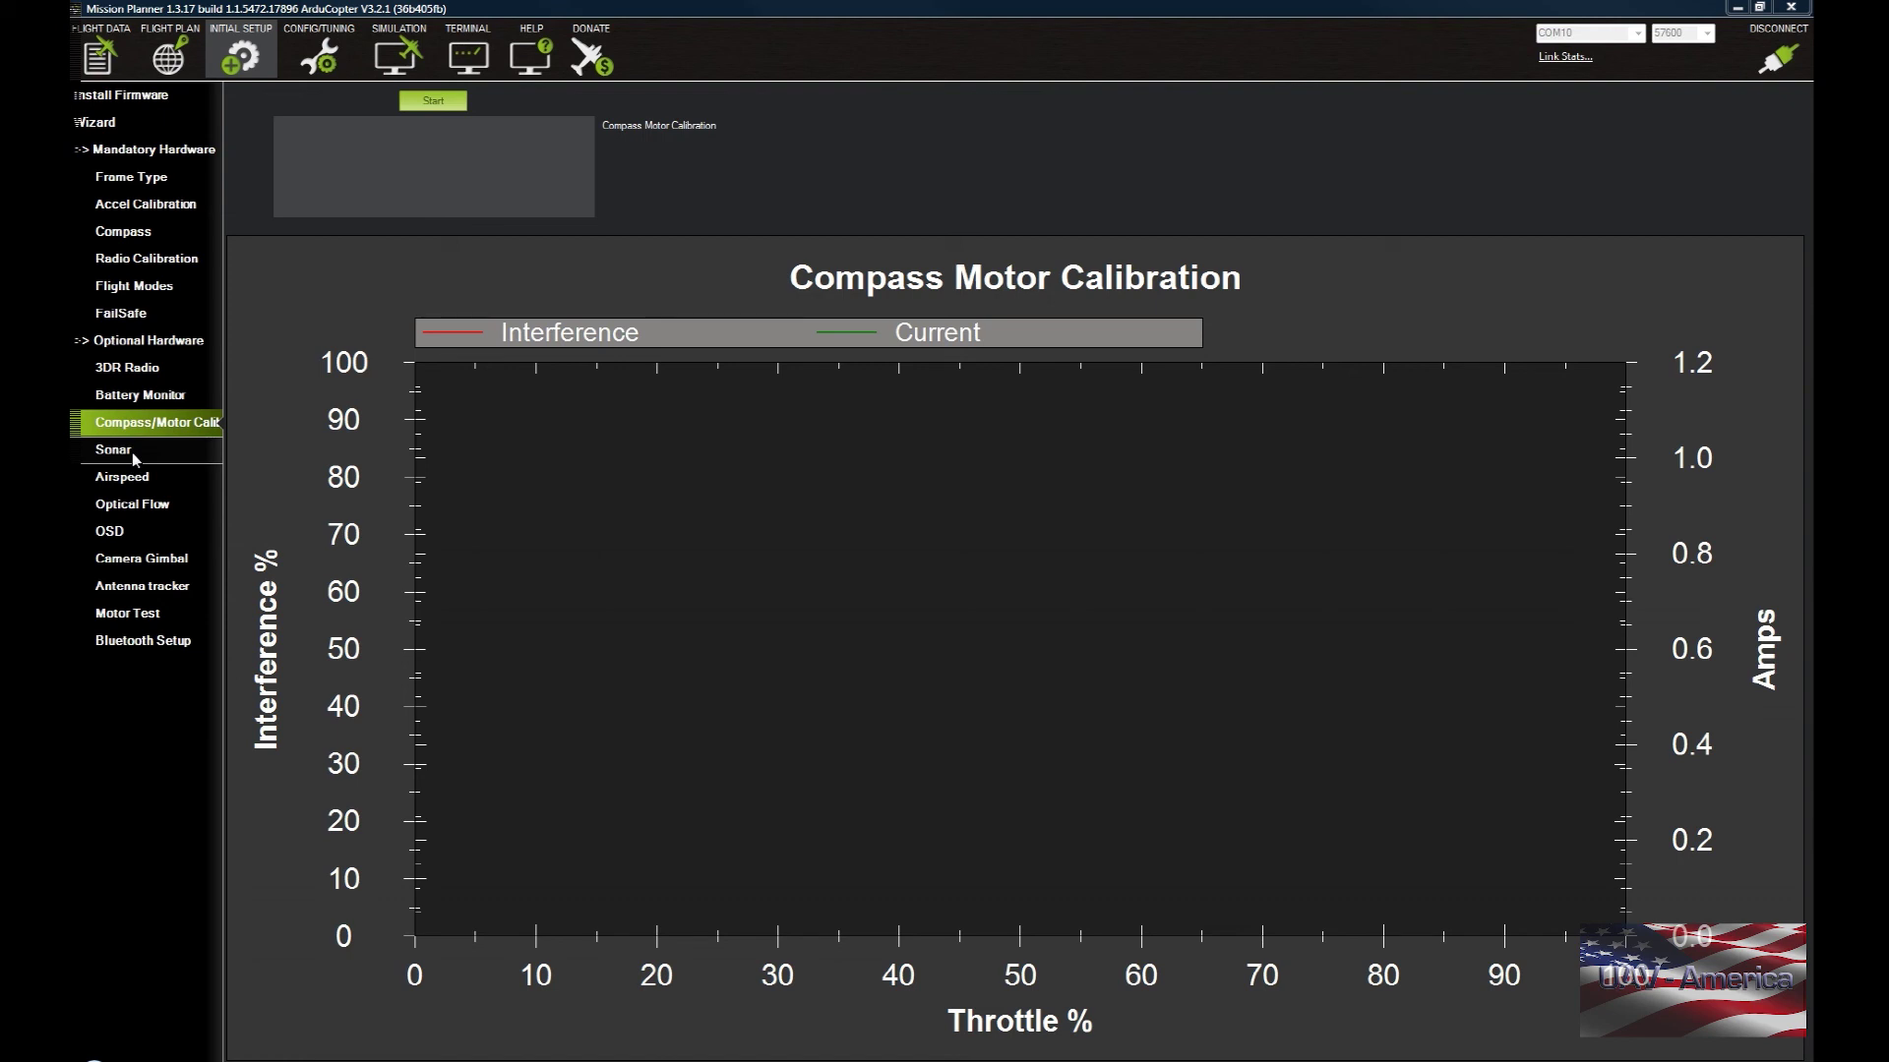
click(143, 453)
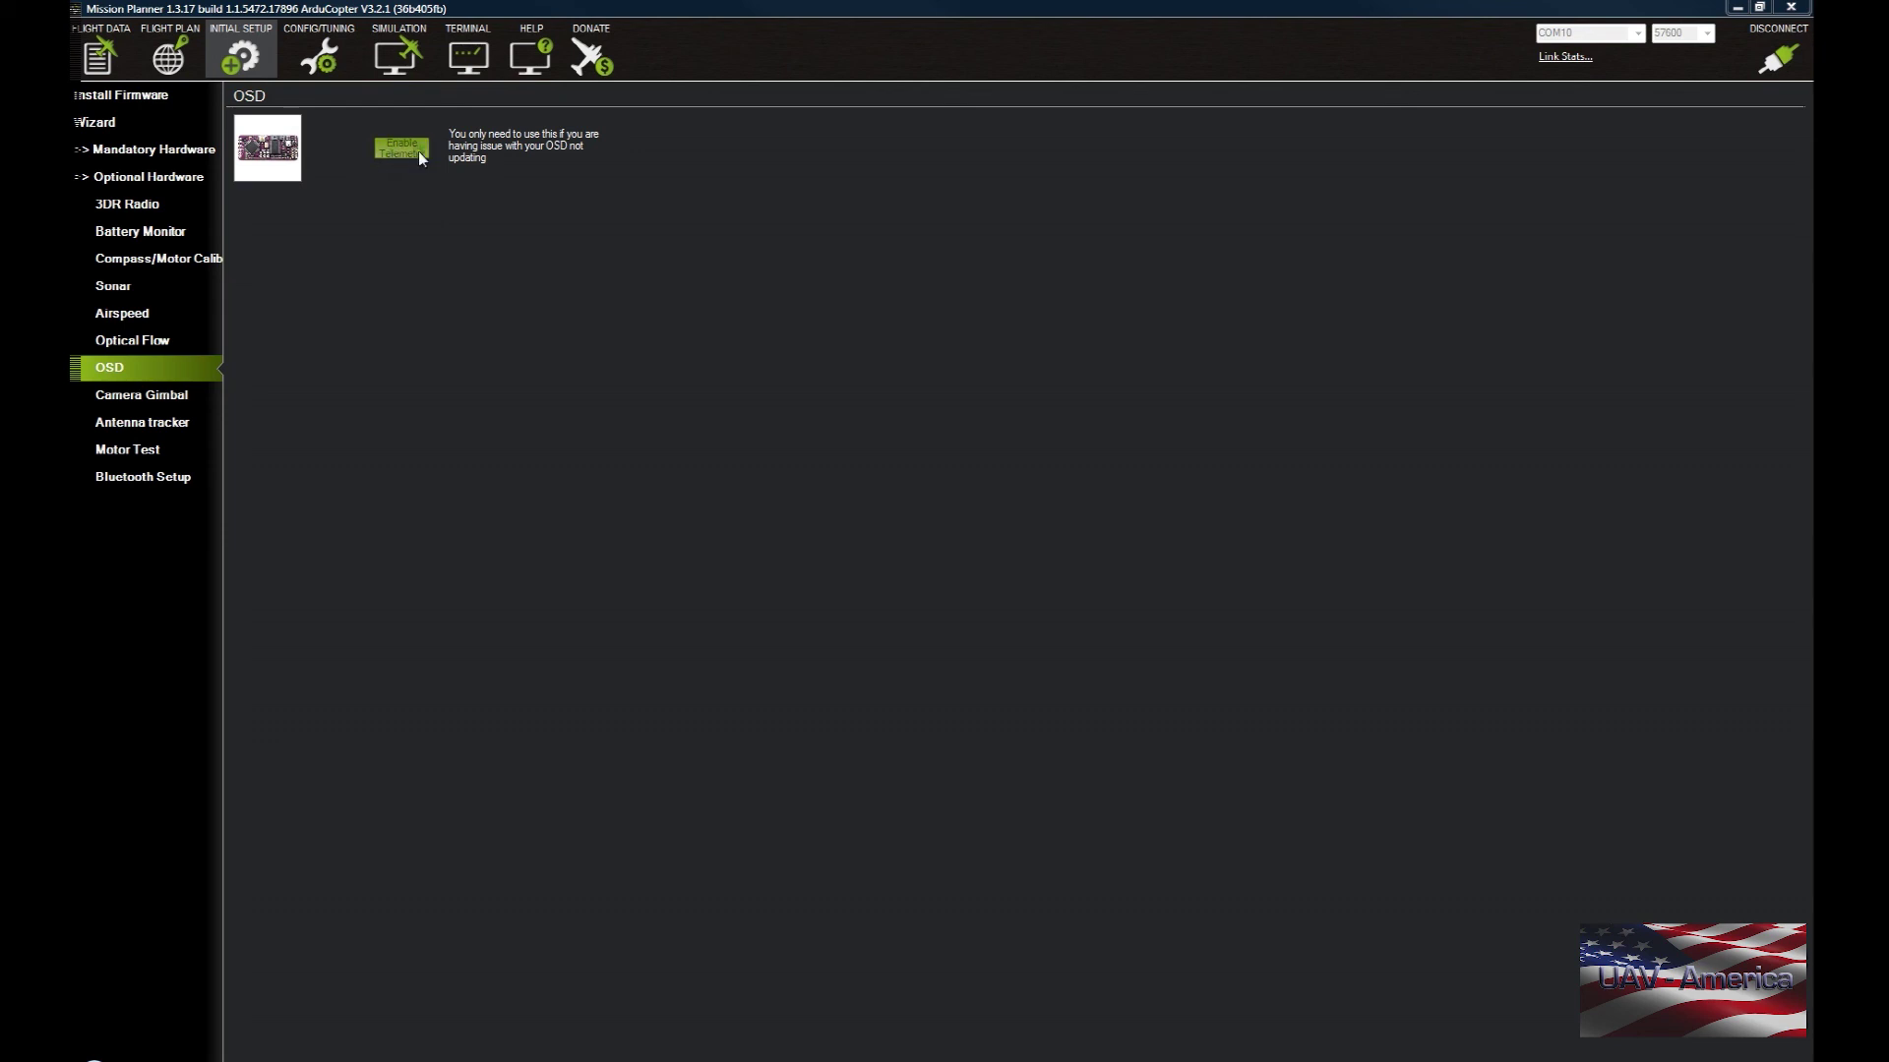
click(417, 151)
click(402, 154)
On the Camera Gimbal page, check the Tilt channel options unchanged and keep Shutter on RC9.
click(157, 405)
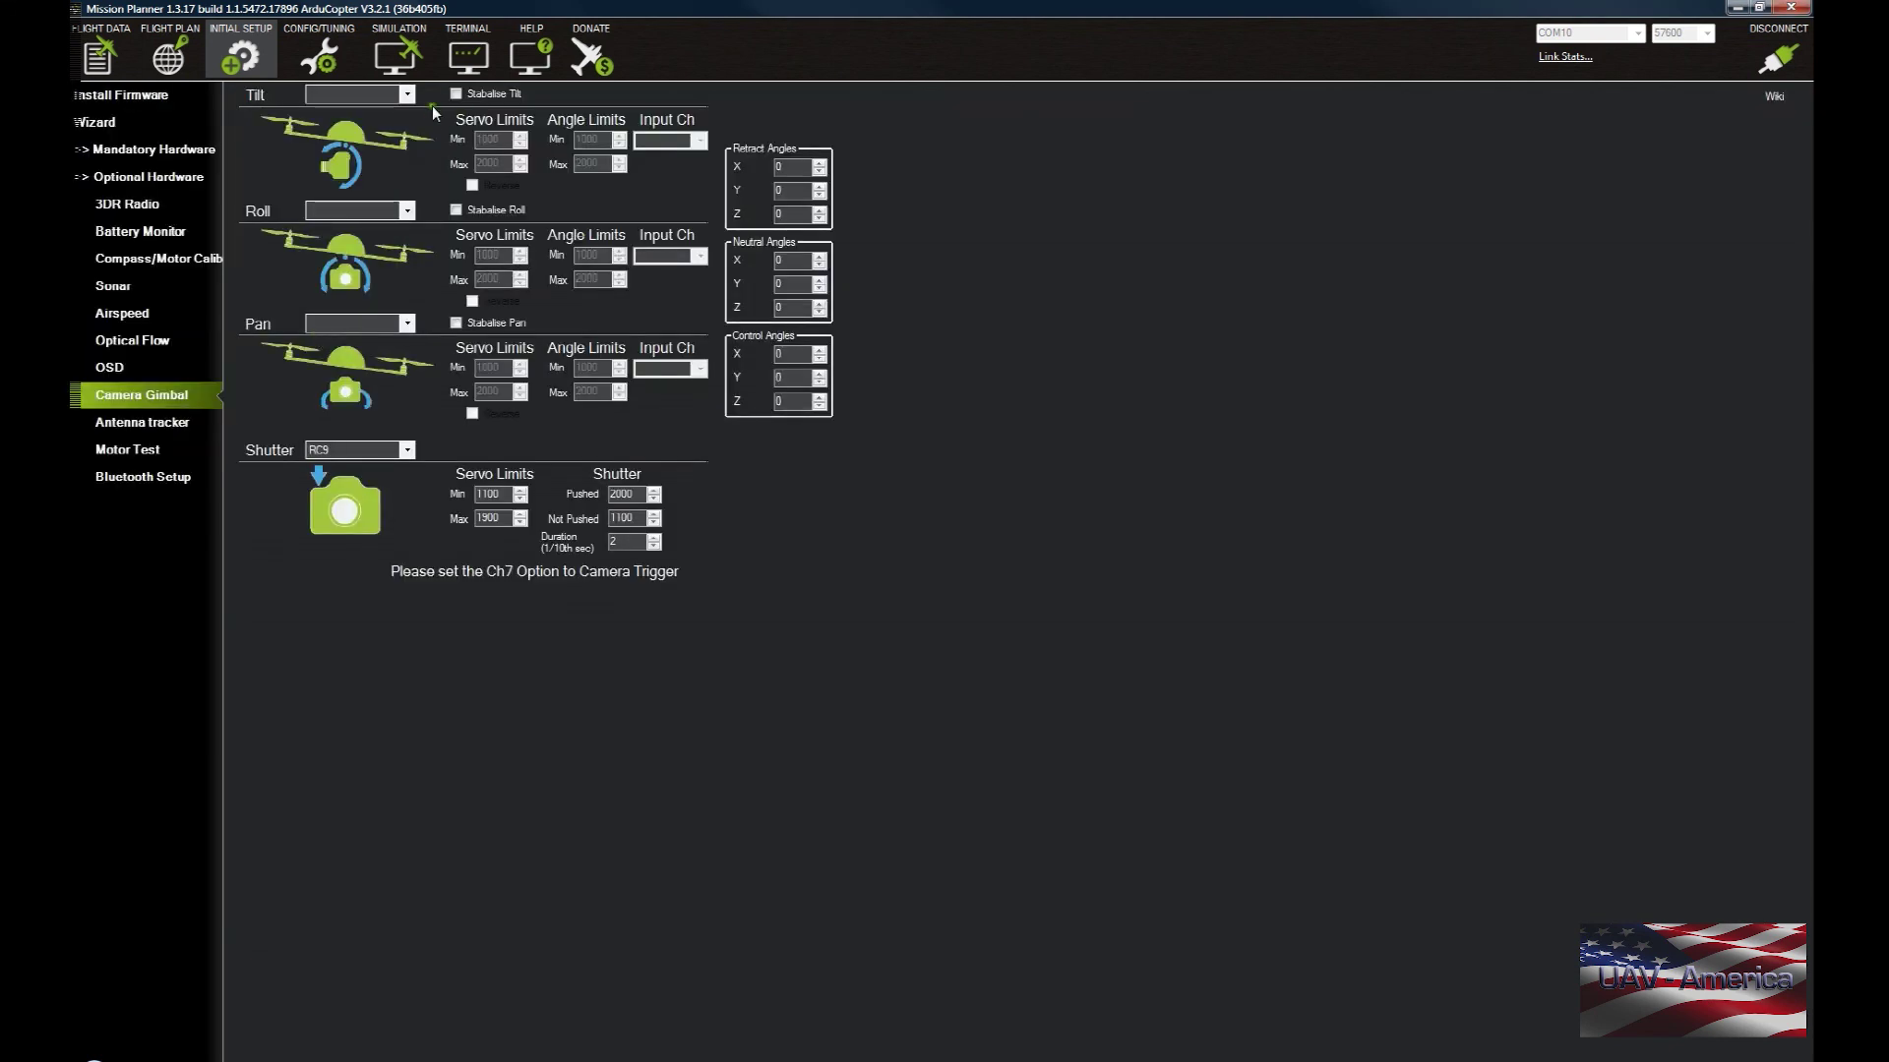
click(404, 94)
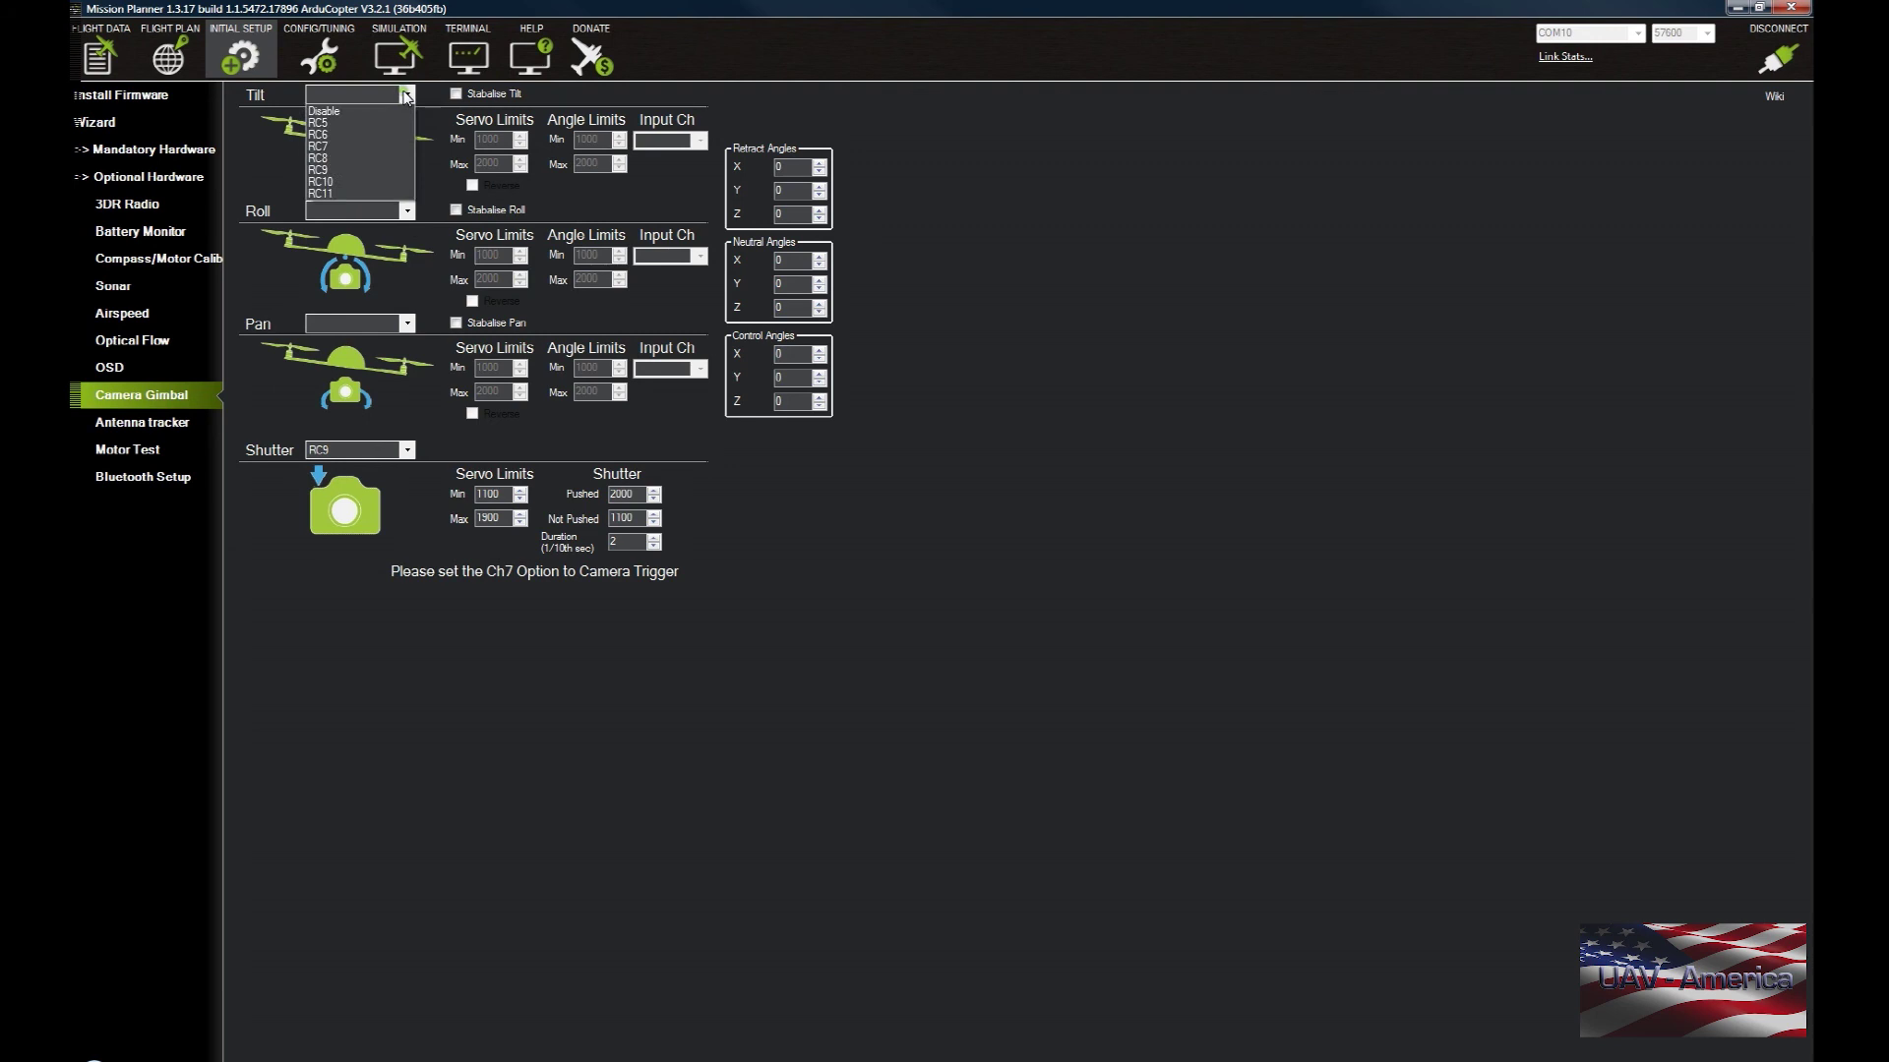
click(406, 96)
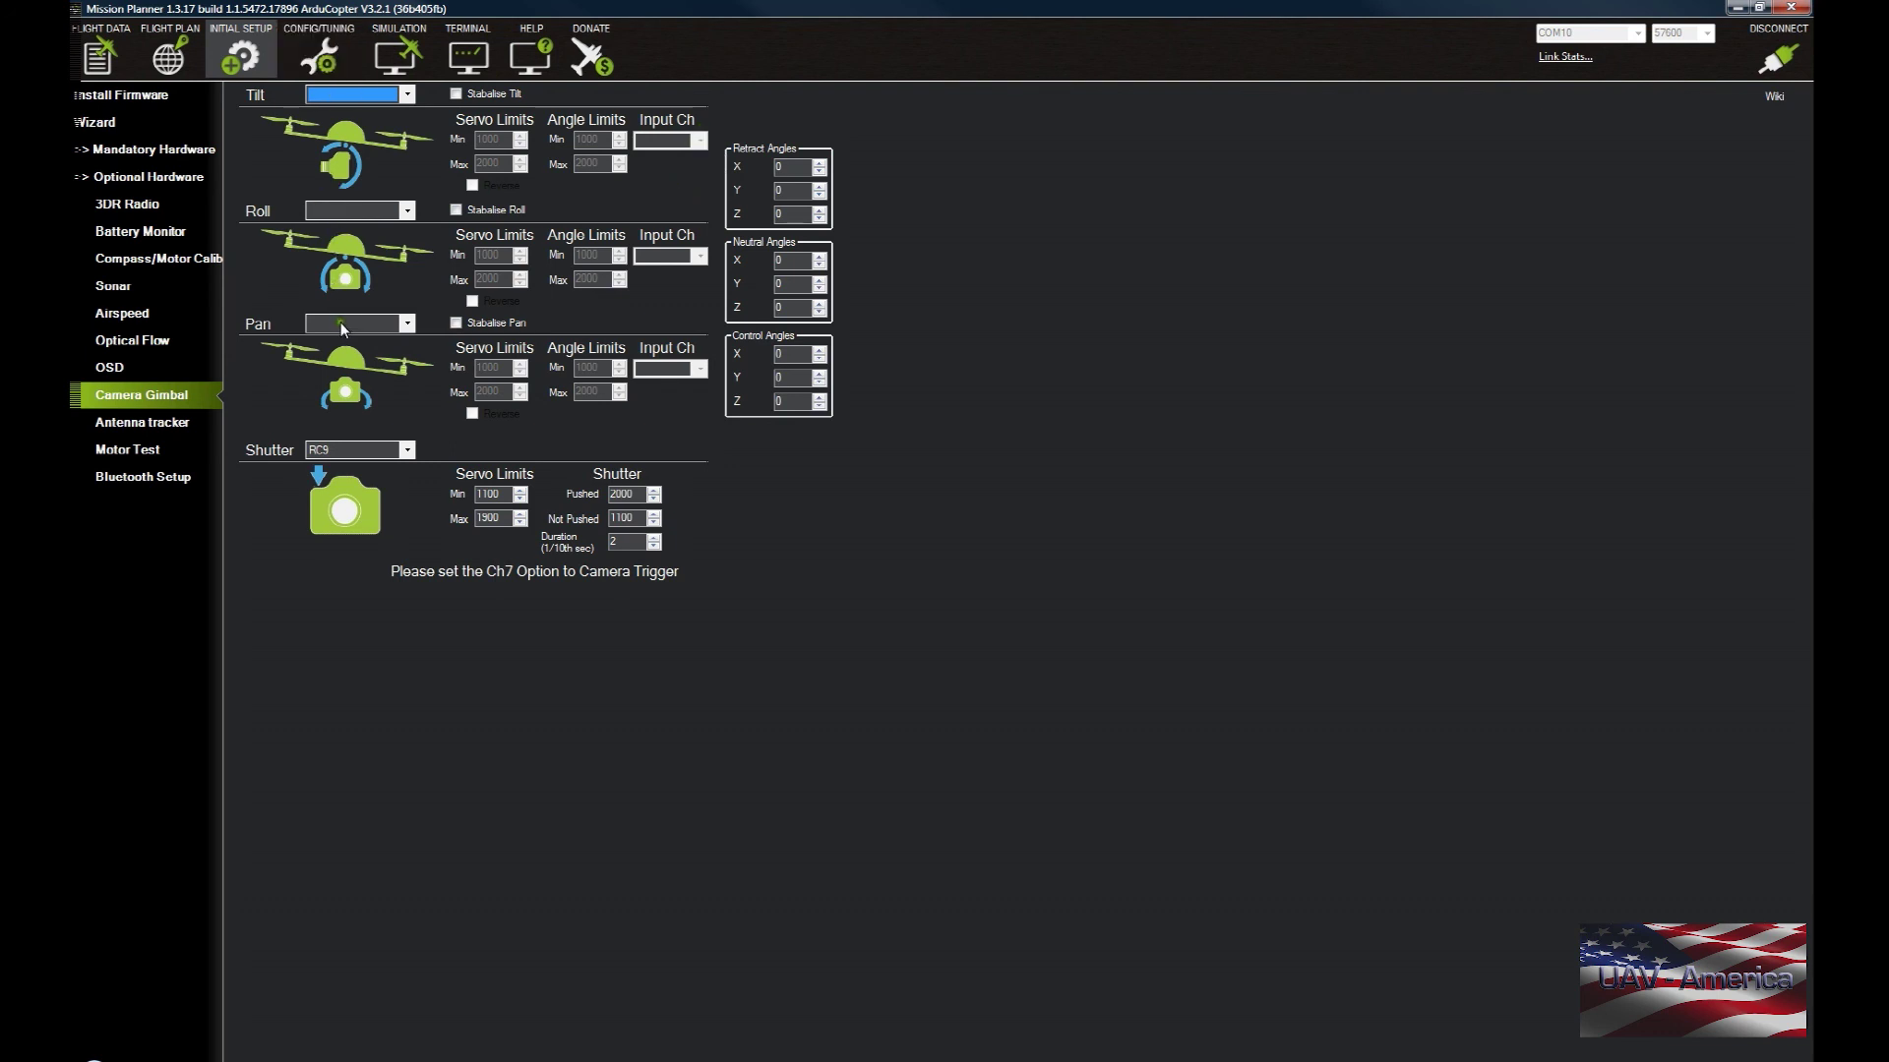
click(362, 451)
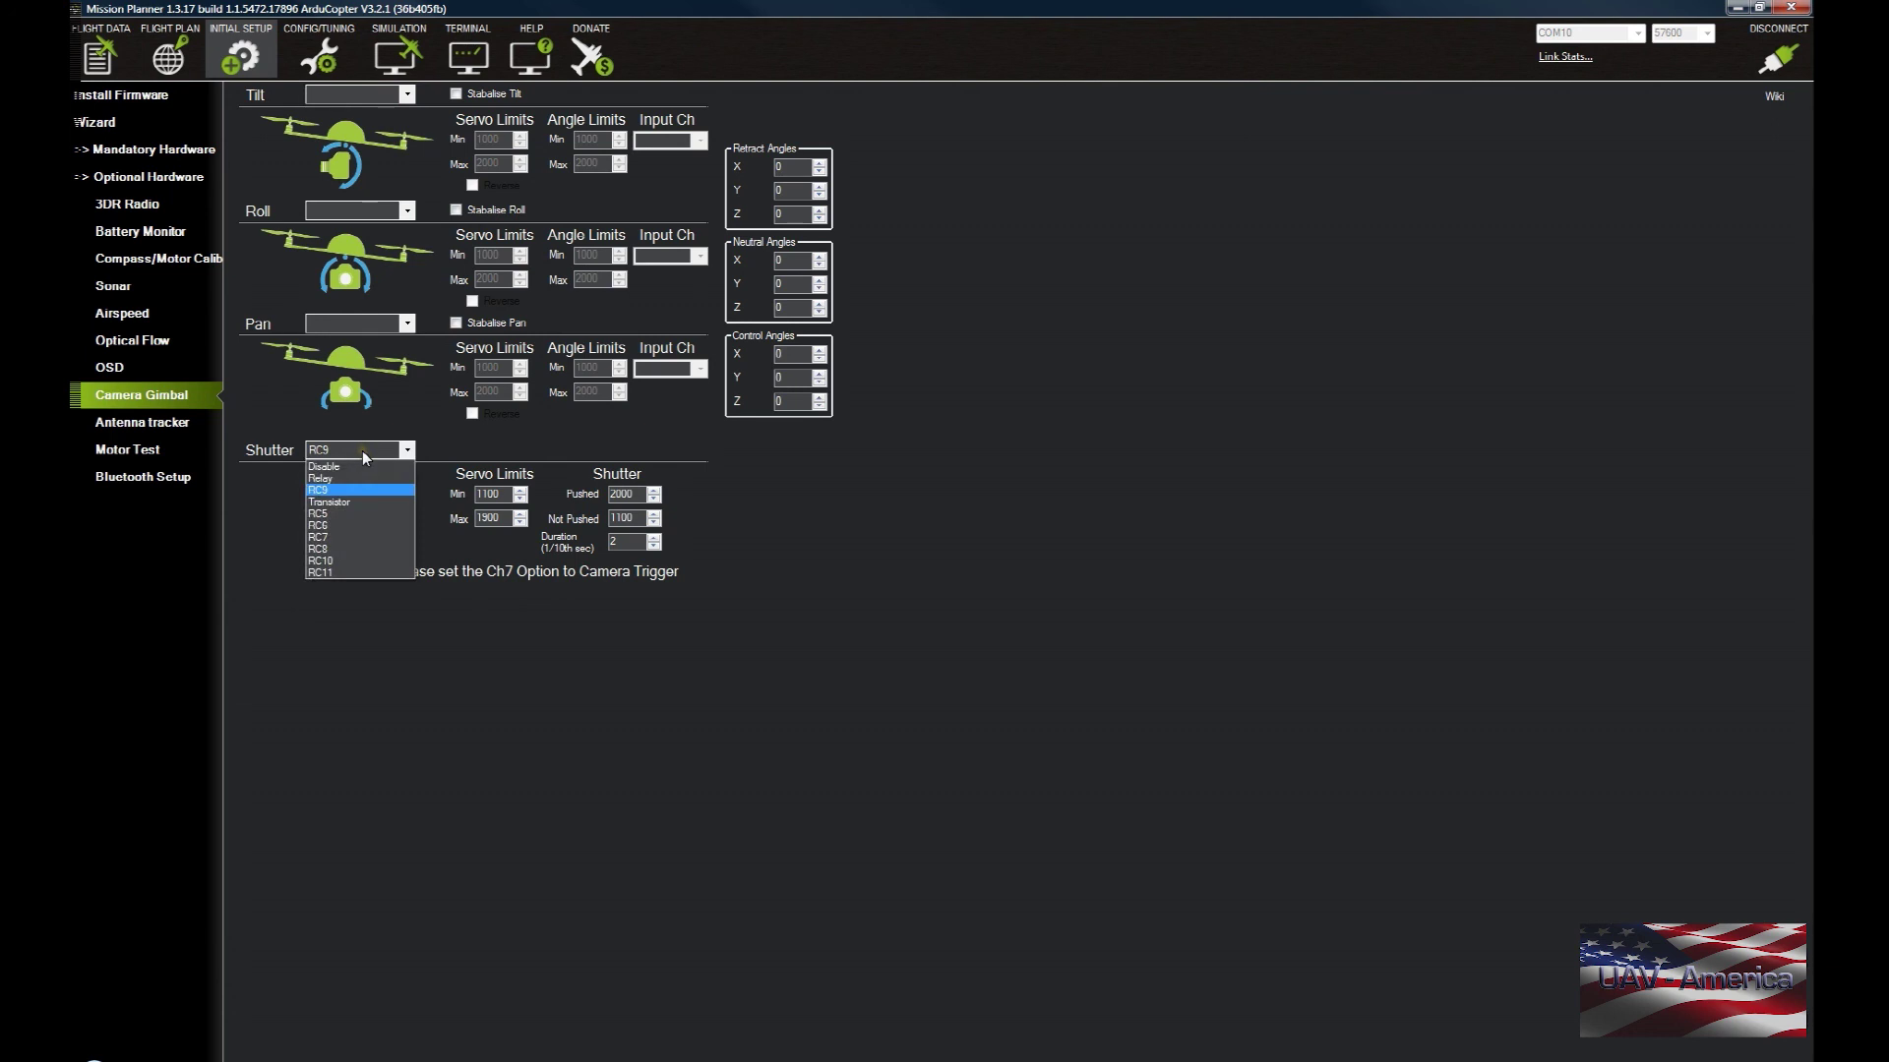
click(363, 455)
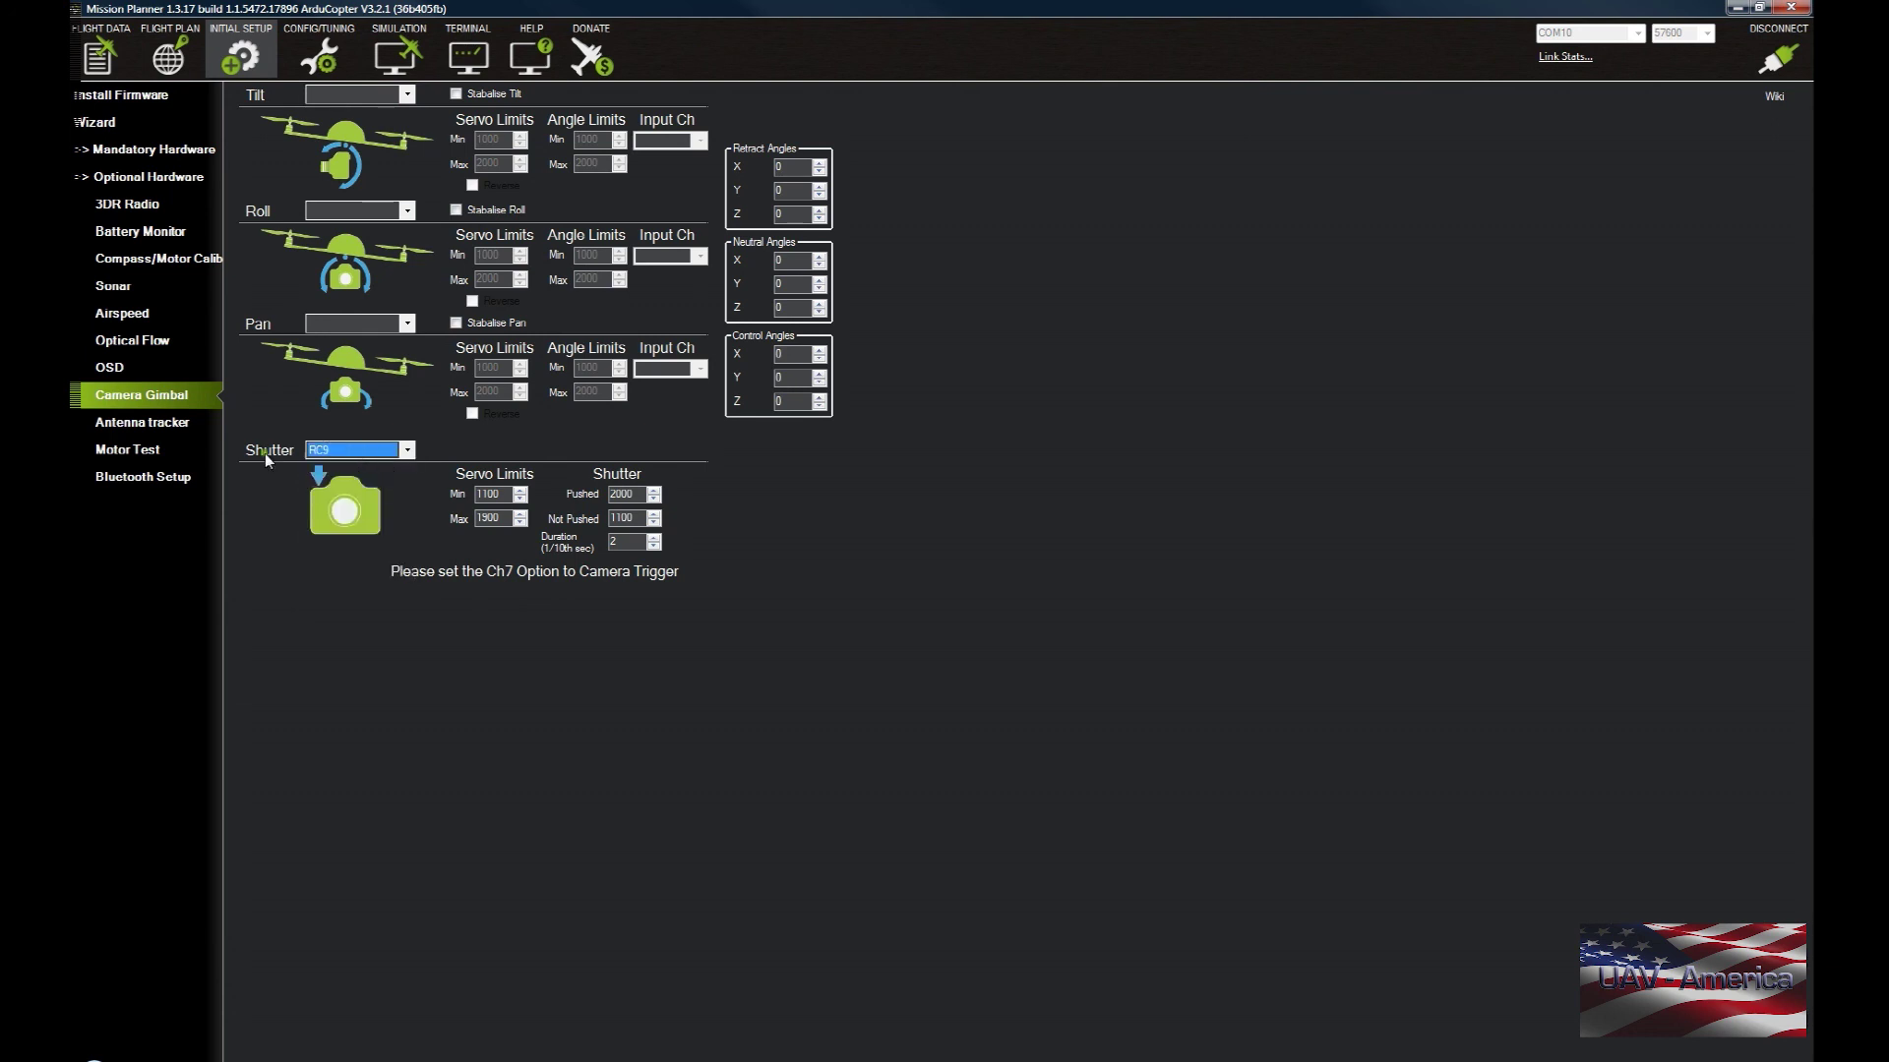
Browse the Antenna tracker, Motor Test and Bluetooth Setup pages, then collapse Optional Hardware.
click(166, 433)
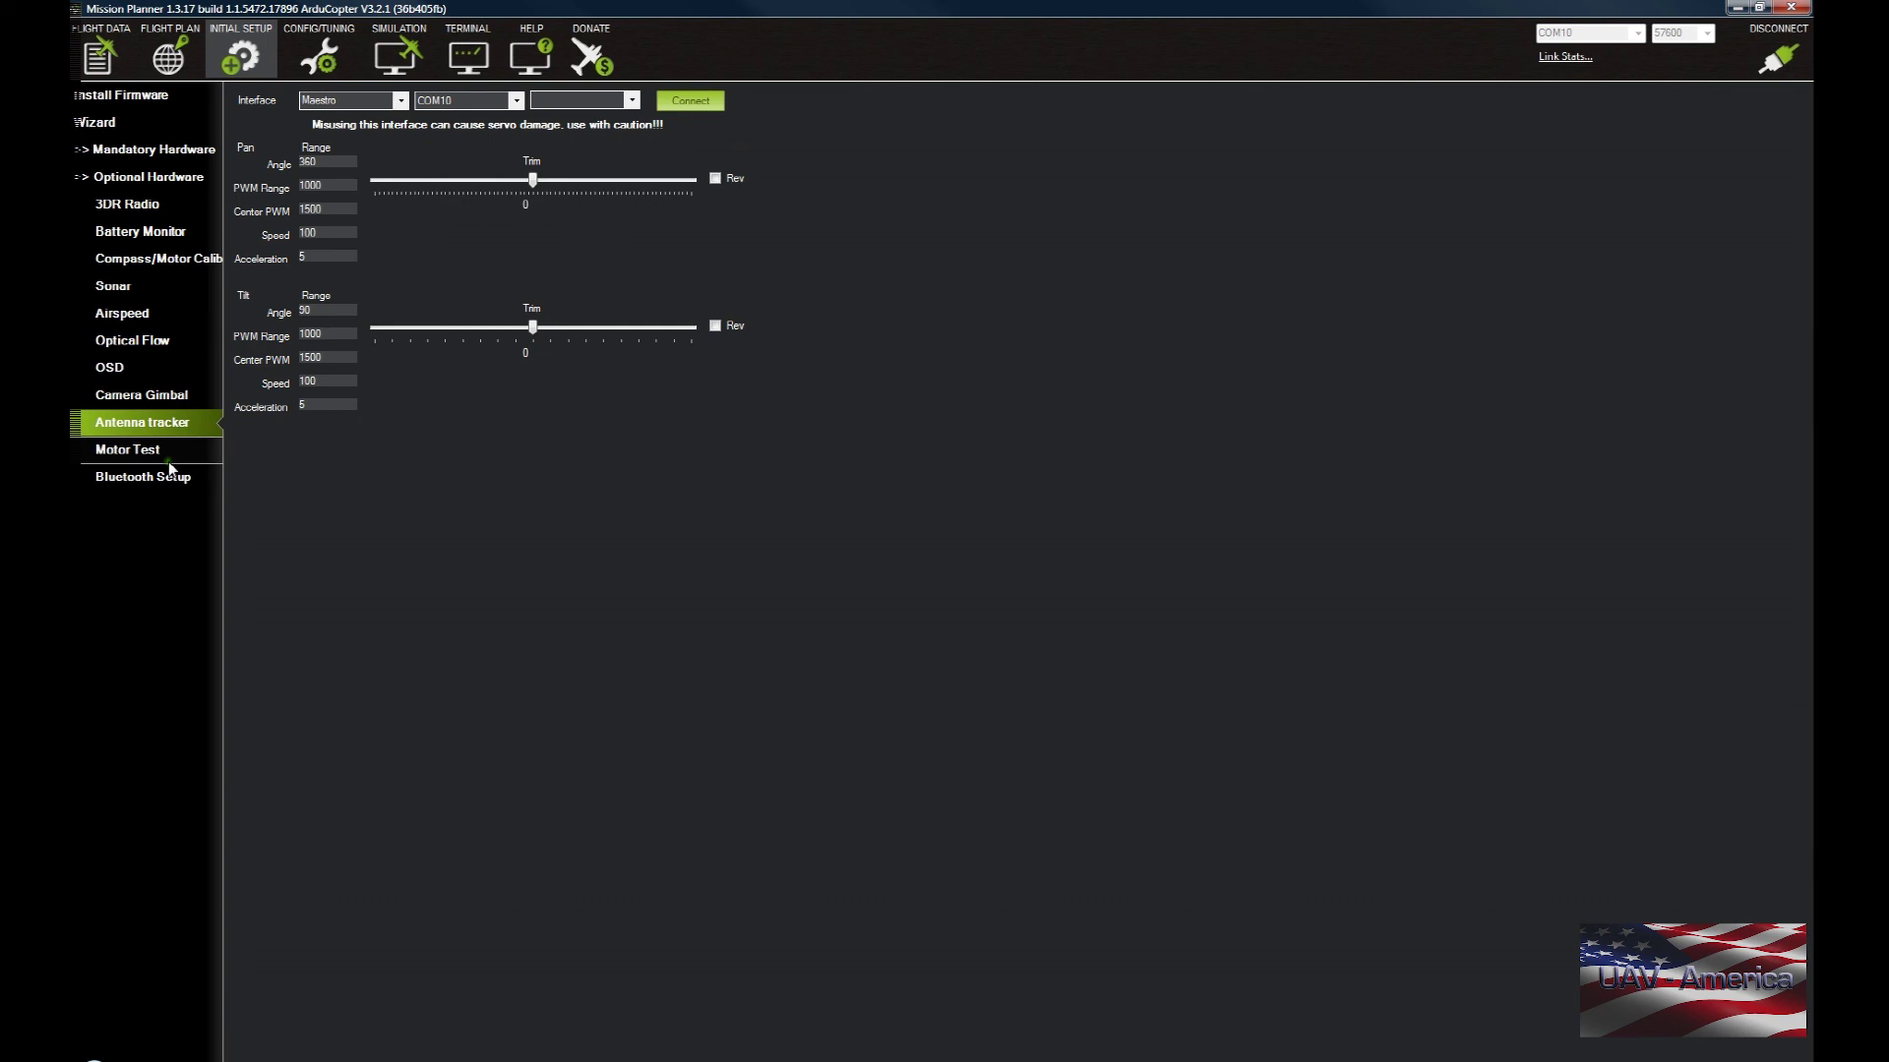
click(168, 461)
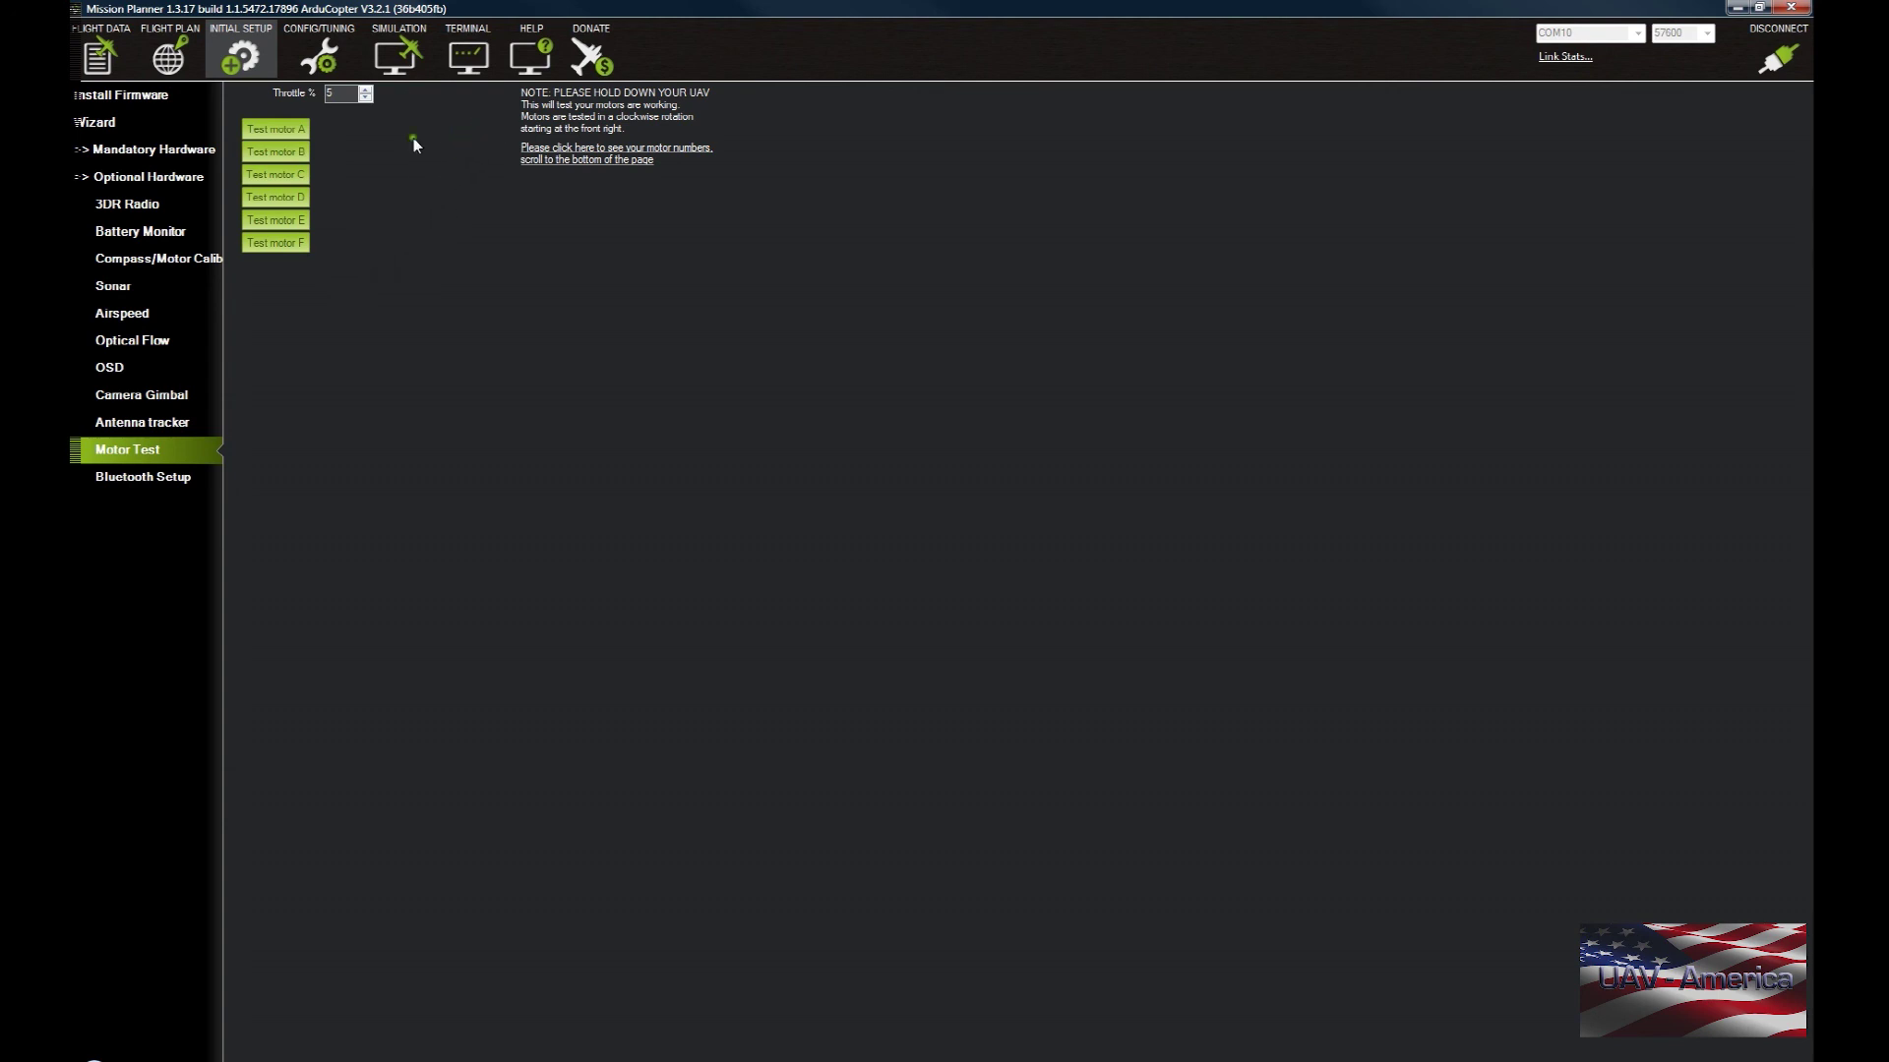
click(193, 476)
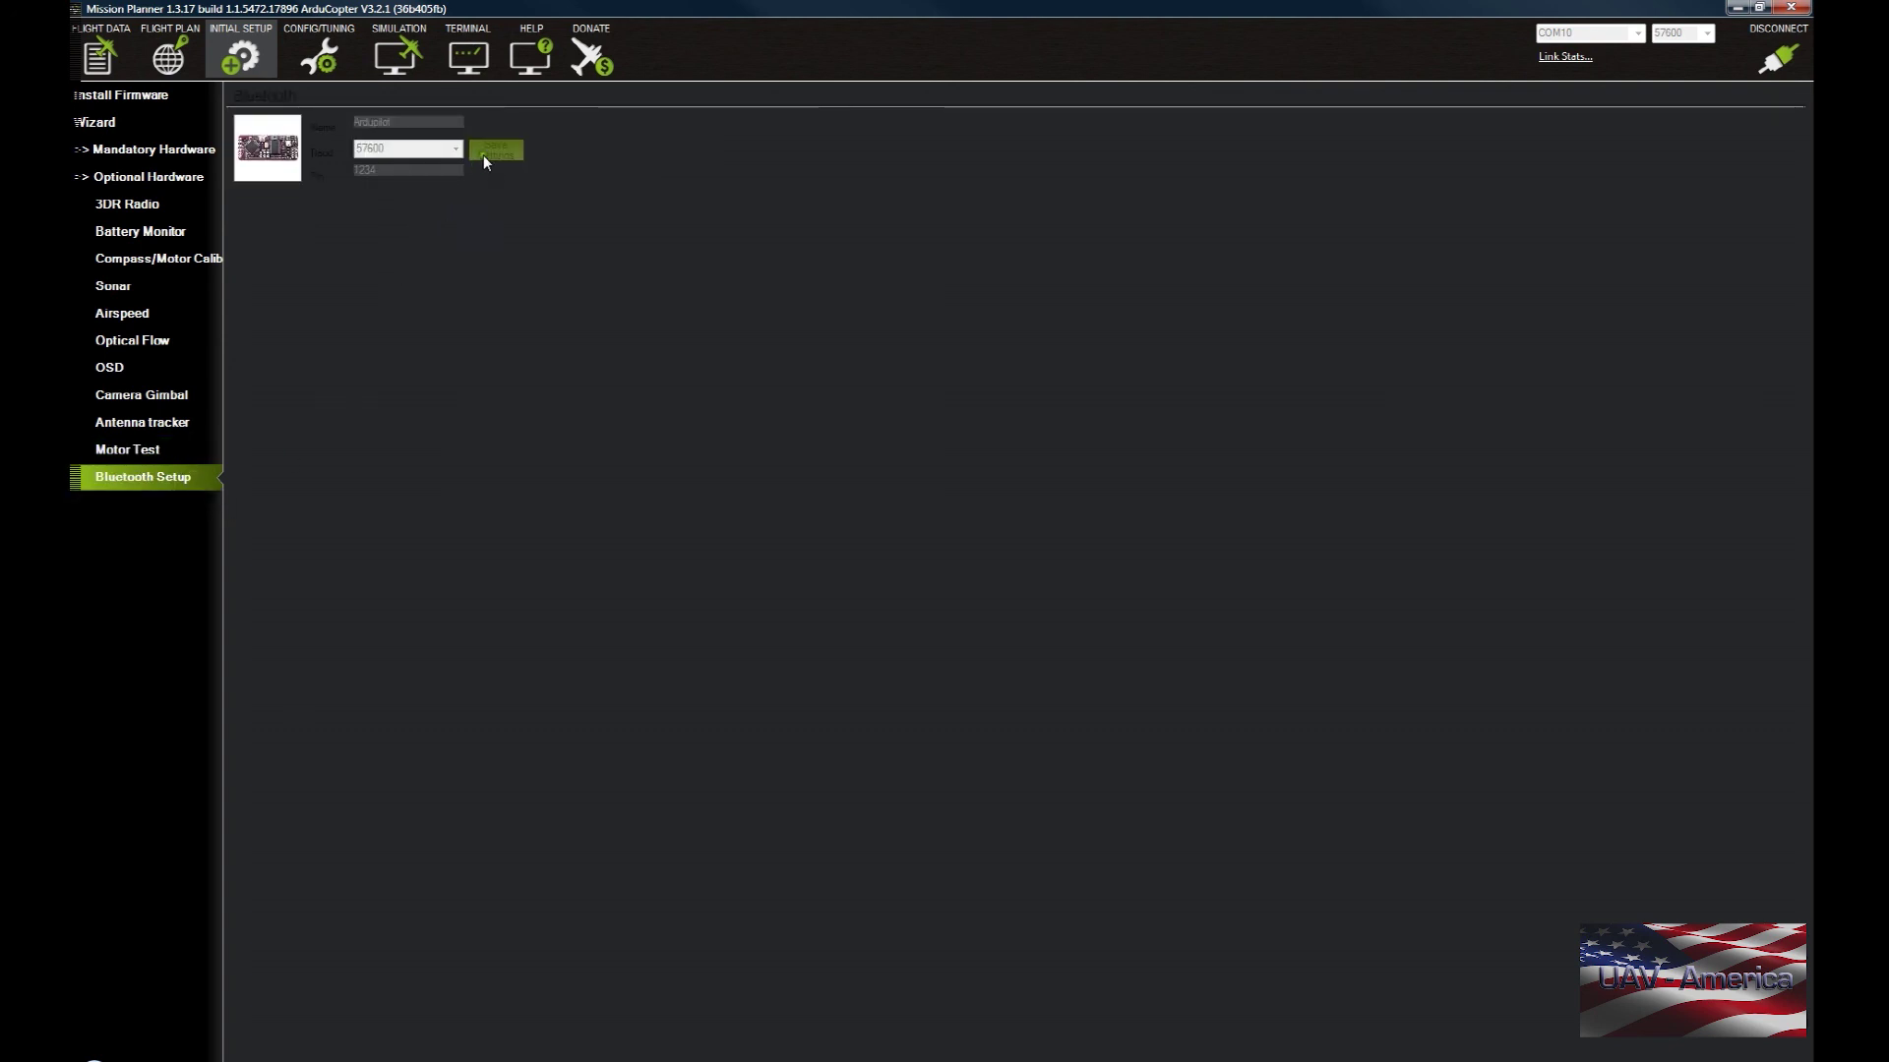
click(86, 181)
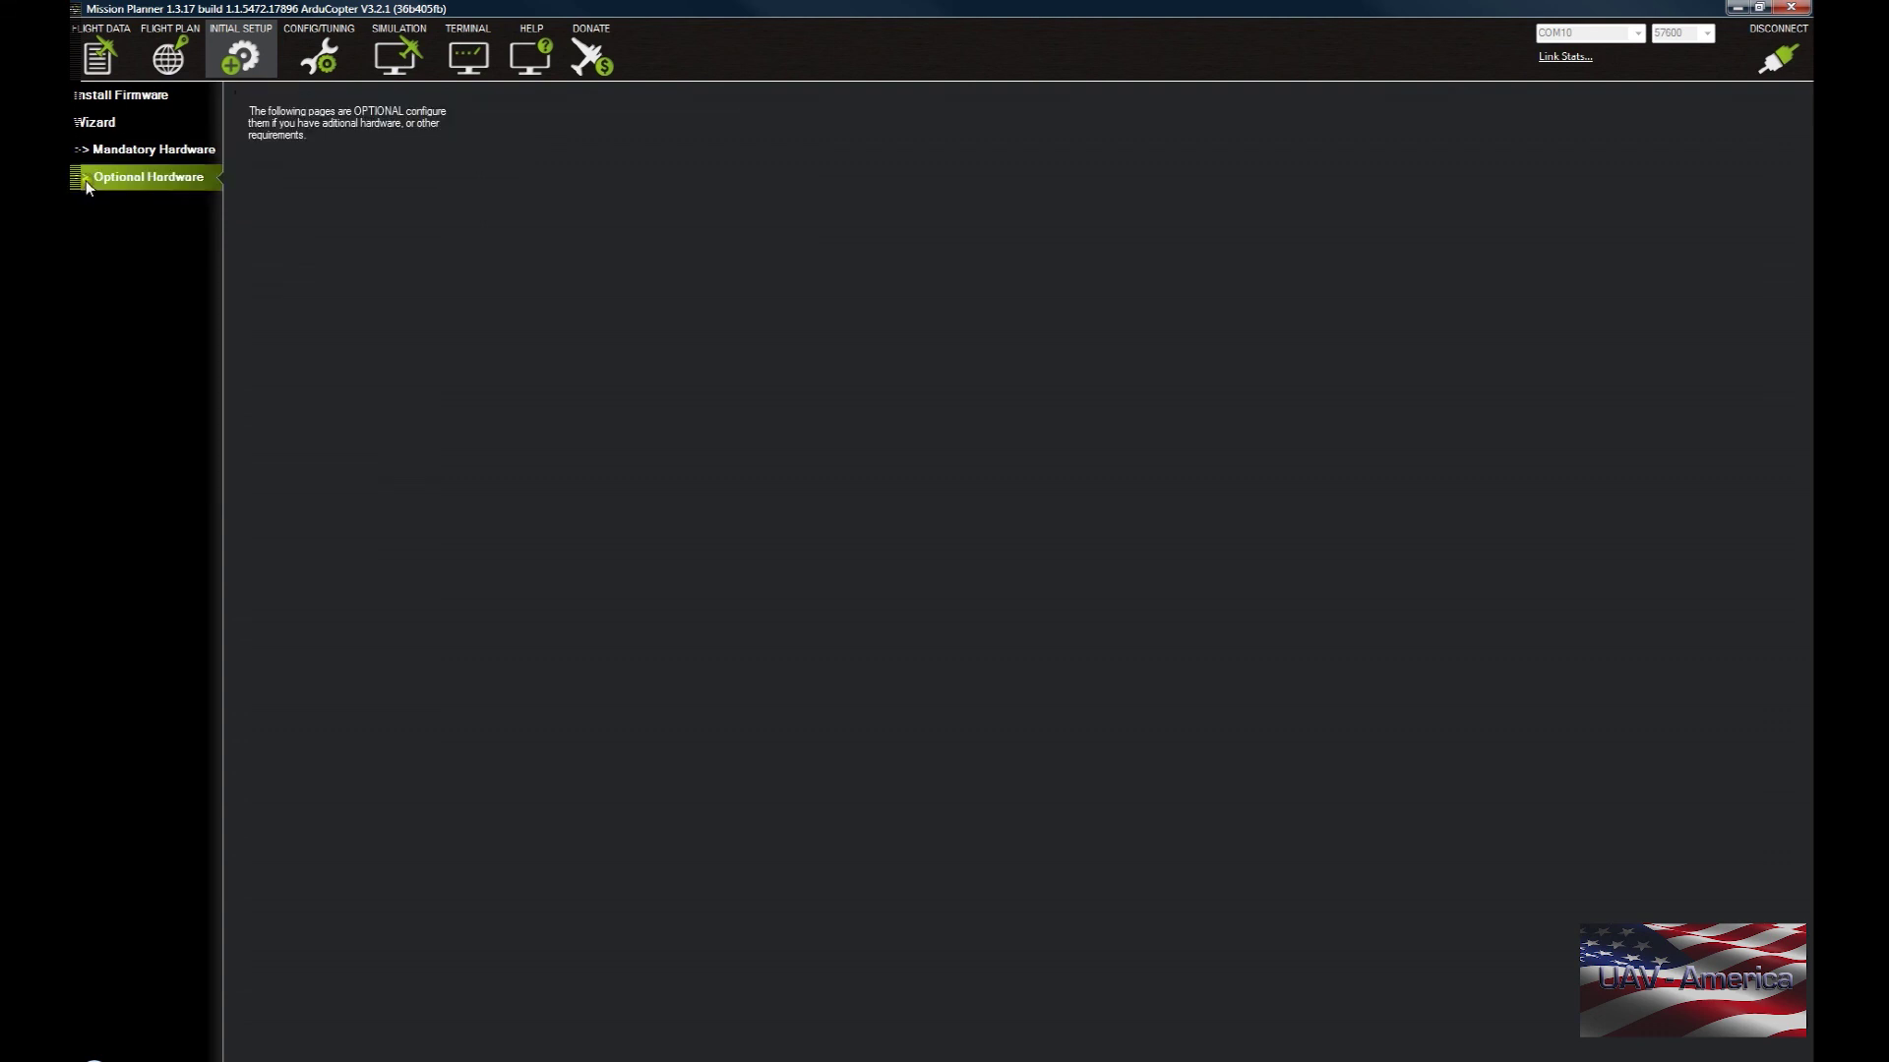
click(328, 61)
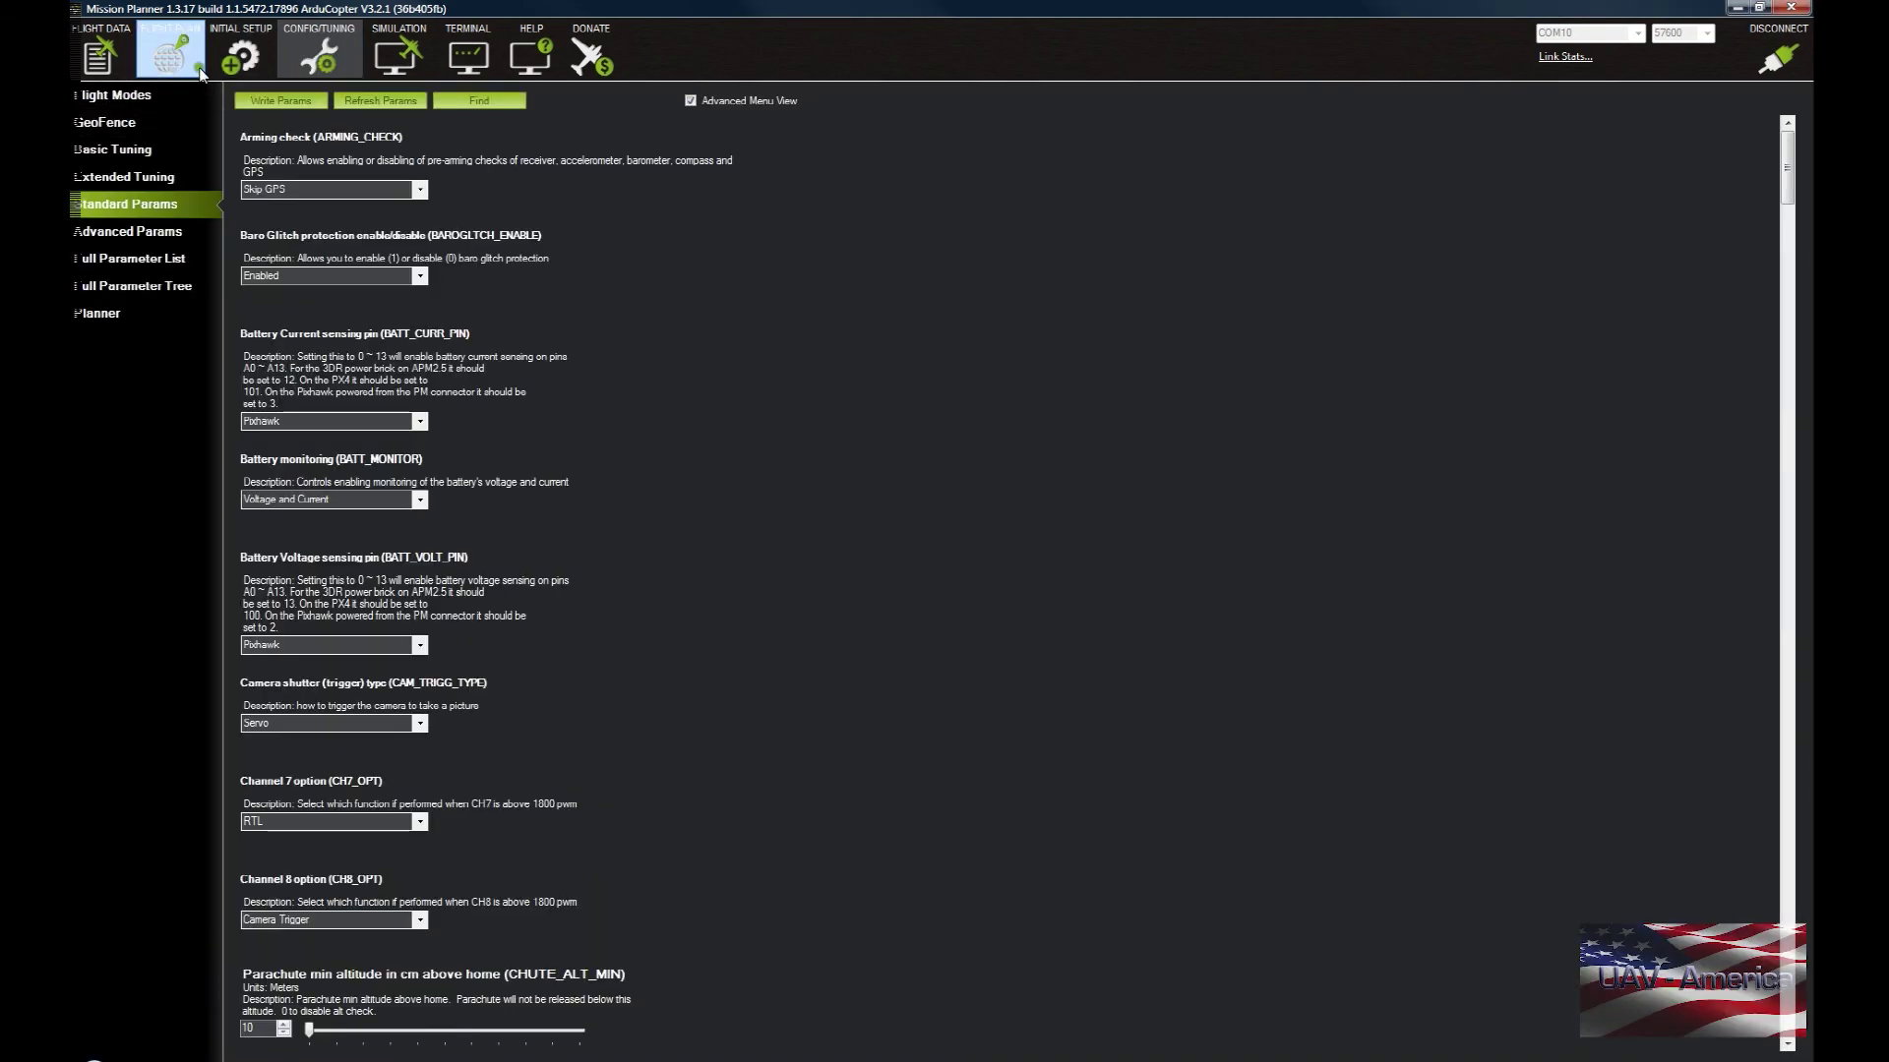
Go back to the Flight Data screen showing the disarmed copter on the map.
click(102, 55)
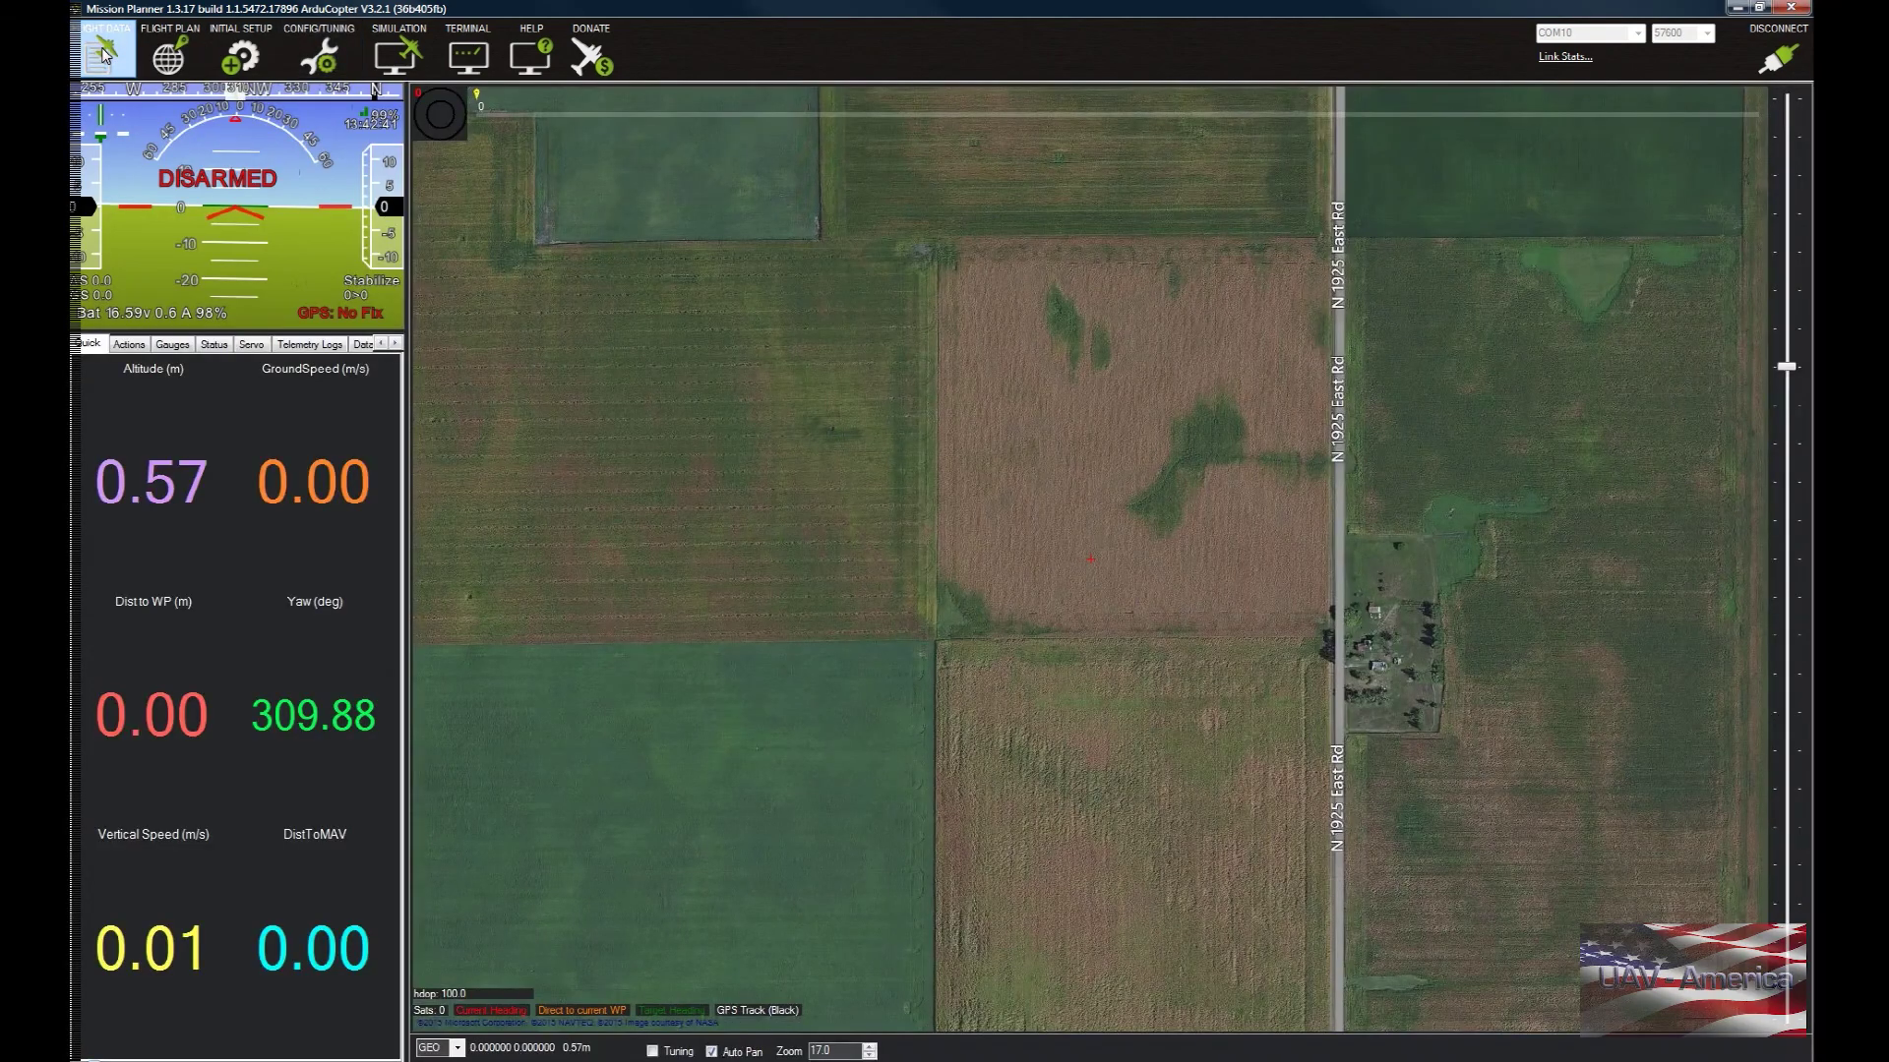